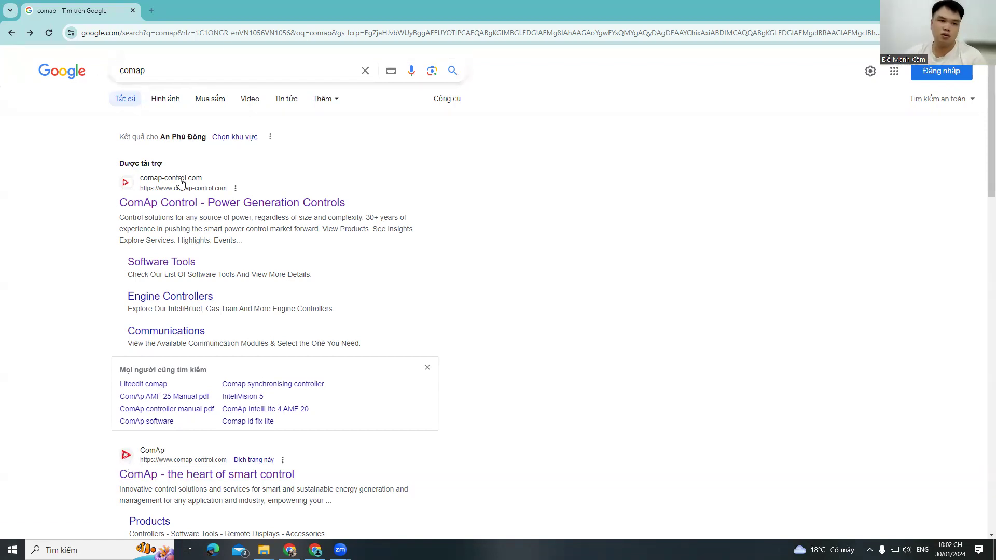
Step: From the ComAp Control result, go to the Software Tools page and scroll to Configuration tools
{"action": "left_click", "coordinate": [186, 203]}
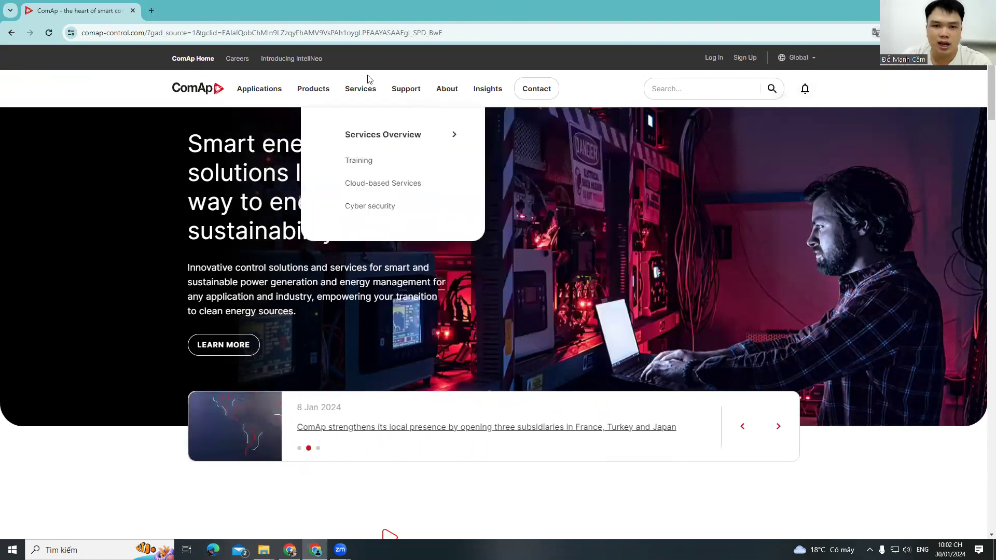
{"action": "mouse_move", "coordinate": [323, 89]}
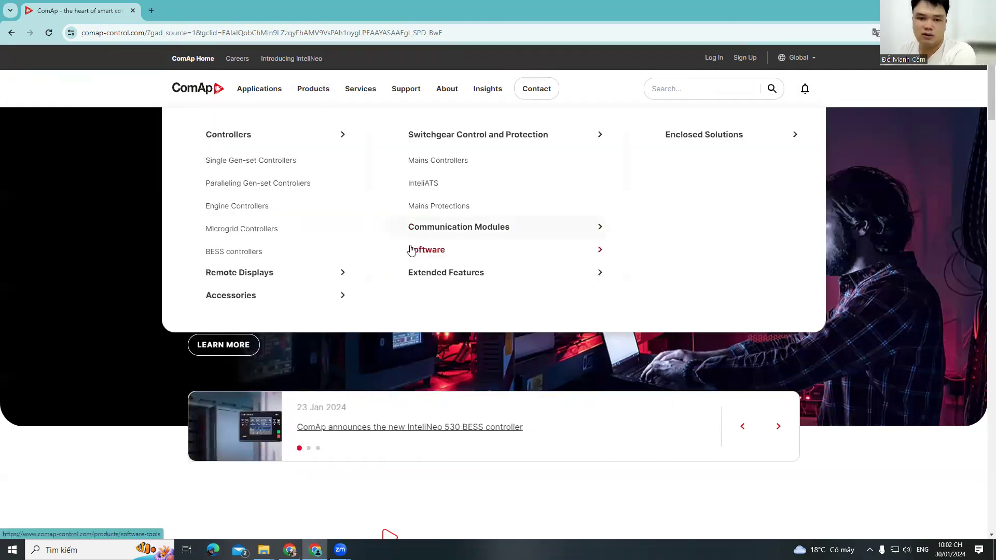
{"action": "left_click", "coordinate": [411, 250]}
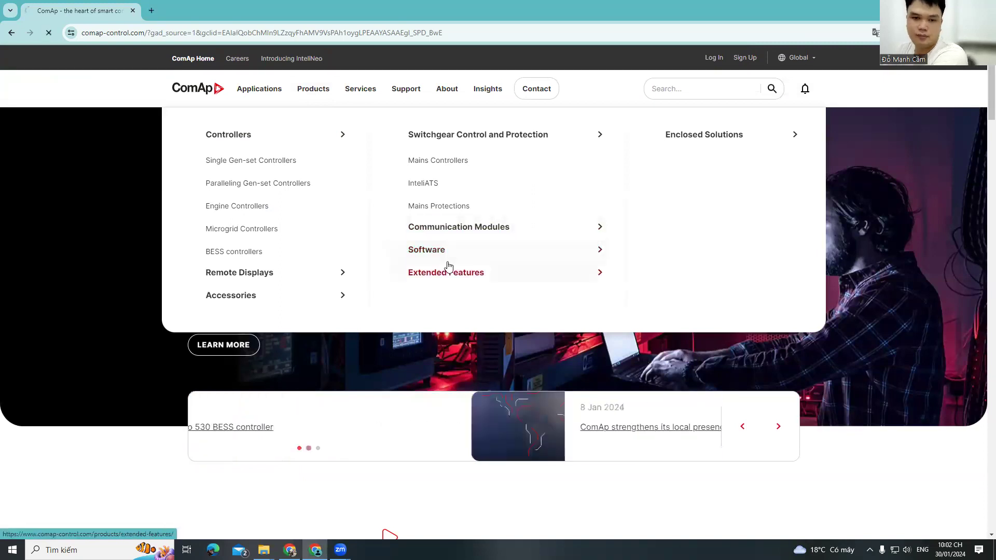
{"action": "scroll", "coordinate": [389, 280], "scroll_direction": "down", "scroll_amount": 8}
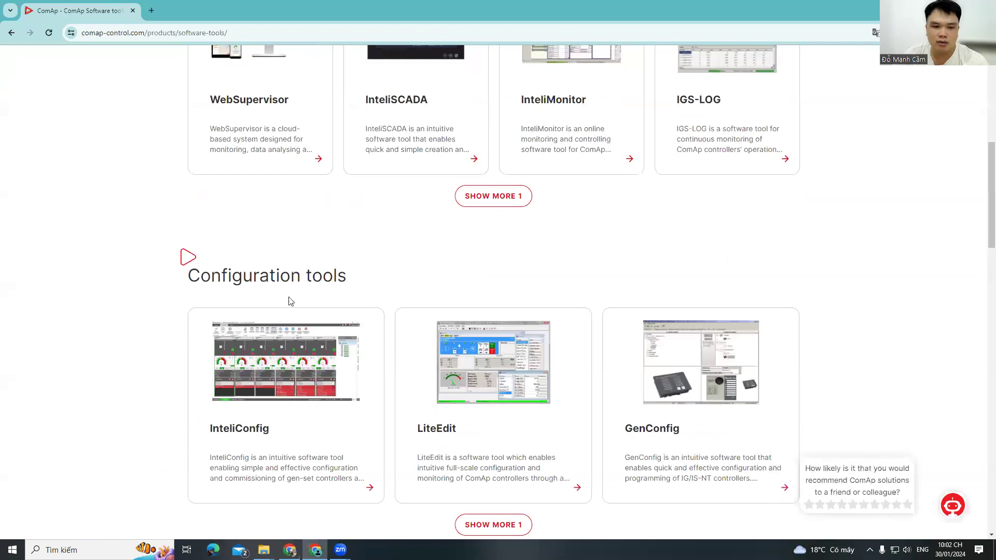
Step: Open the InteliConfig product page and scroll down to its resources
{"action": "left_click", "coordinate": [296, 369]}
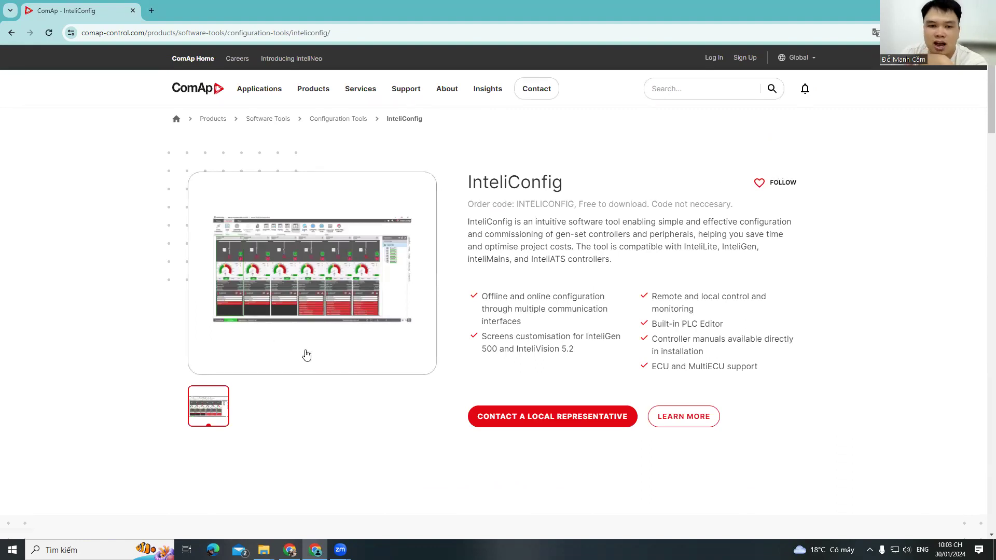
{"action": "scroll", "coordinate": [398, 316], "scroll_direction": "down", "scroll_amount": 4}
{"action": "scroll", "coordinate": [399, 317], "scroll_direction": "up", "scroll_amount": 4}
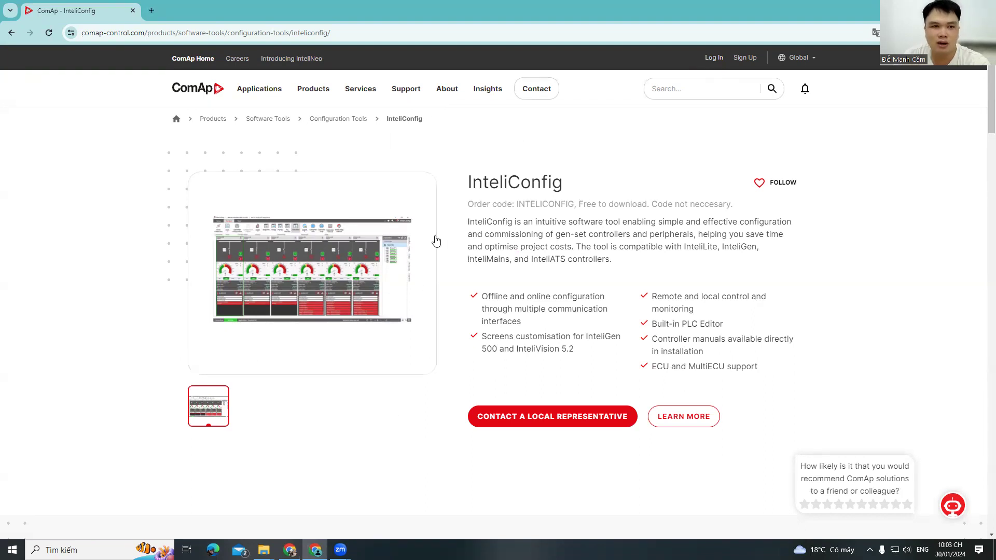
{"action": "scroll", "coordinate": [456, 202], "scroll_direction": "down", "scroll_amount": 4}
{"action": "scroll", "coordinate": [463, 208], "scroll_direction": "up", "scroll_amount": 2}
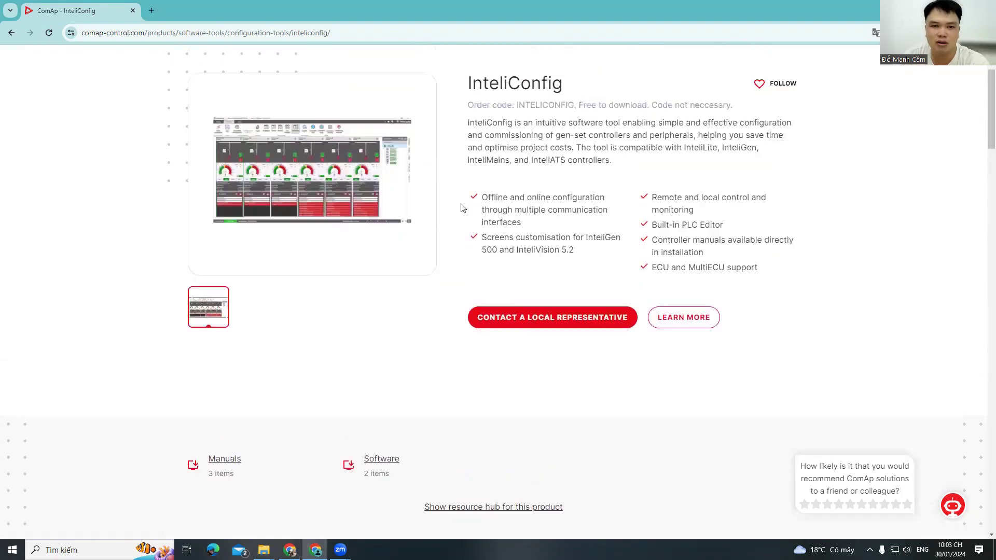
{"action": "scroll", "coordinate": [463, 207], "scroll_direction": "up", "scroll_amount": 2}
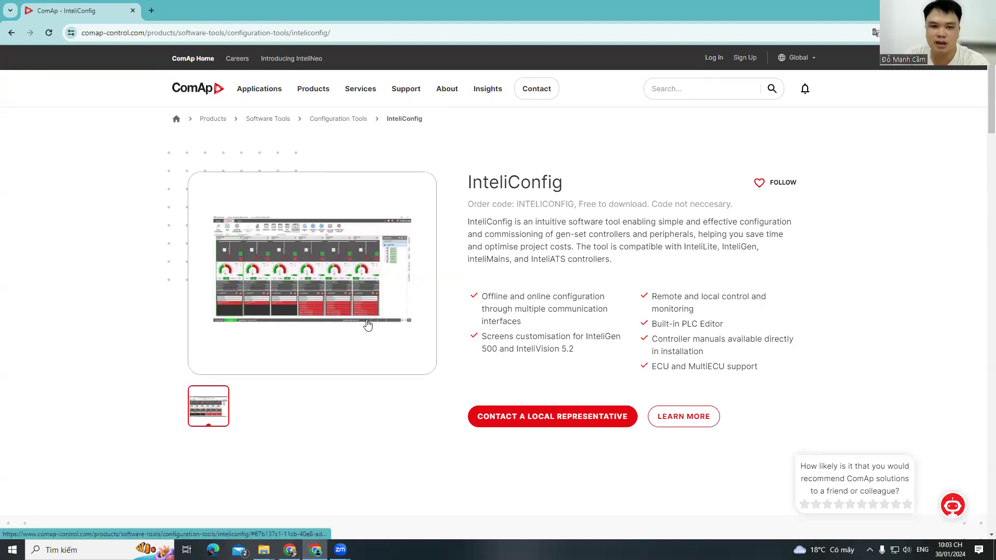
{"action": "scroll", "coordinate": [484, 416], "scroll_direction": "down", "scroll_amount": 4}
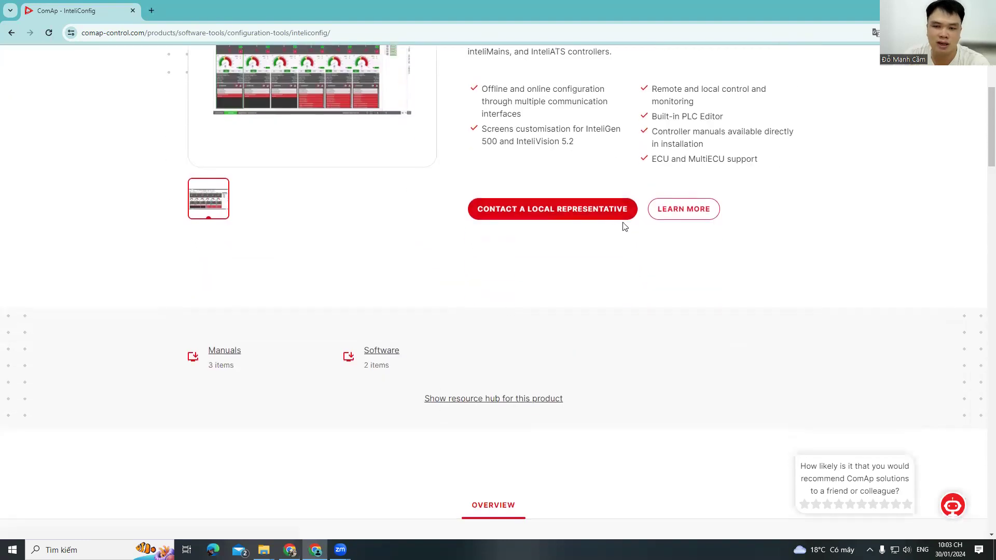
{"action": "scroll", "coordinate": [624, 227], "scroll_direction": "up", "scroll_amount": 4}
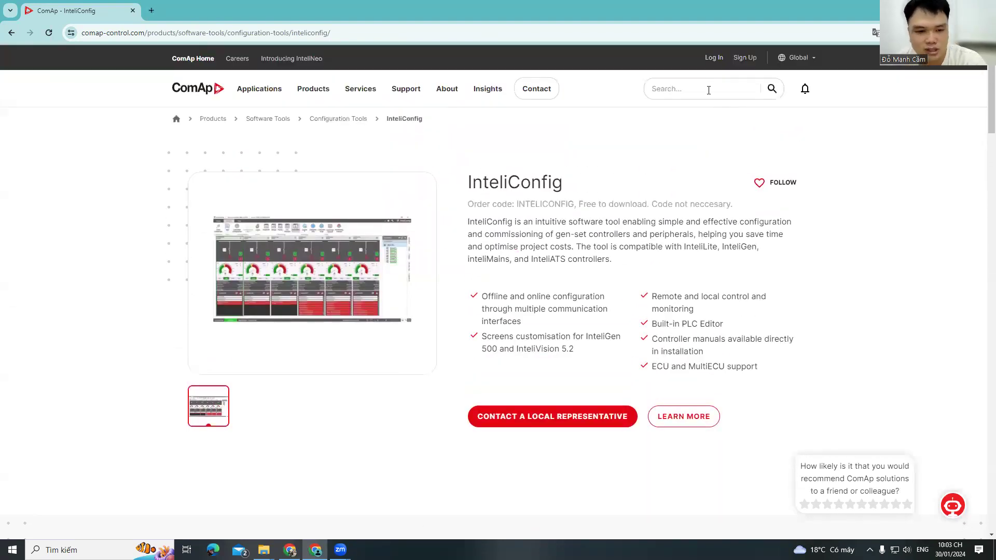
{"action": "scroll", "coordinate": [429, 278], "scroll_direction": "down", "scroll_amount": 6}
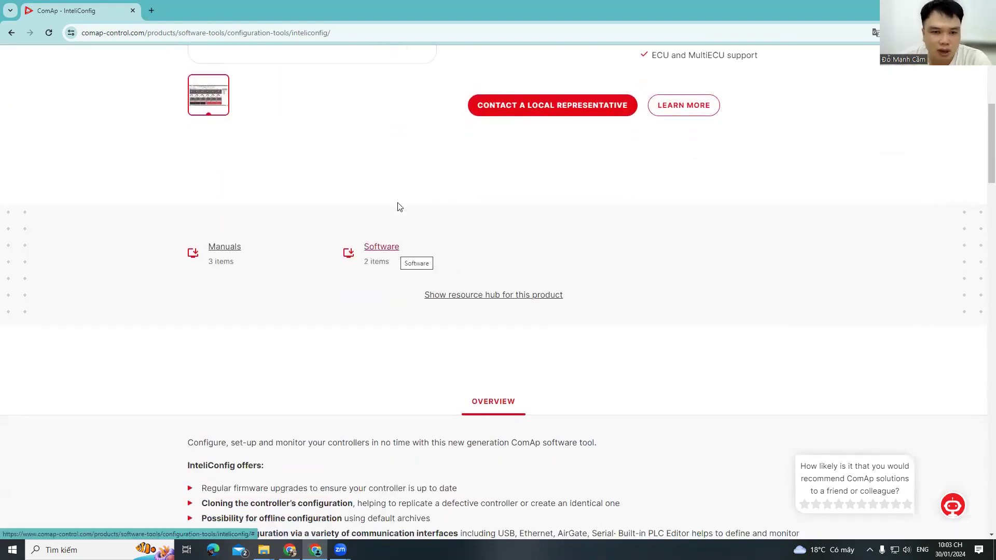
Step: Expand the Software downloads and highlight the InteliConfig Installation Suite Web-installer entry
{"action": "left_click", "coordinate": [394, 249]}
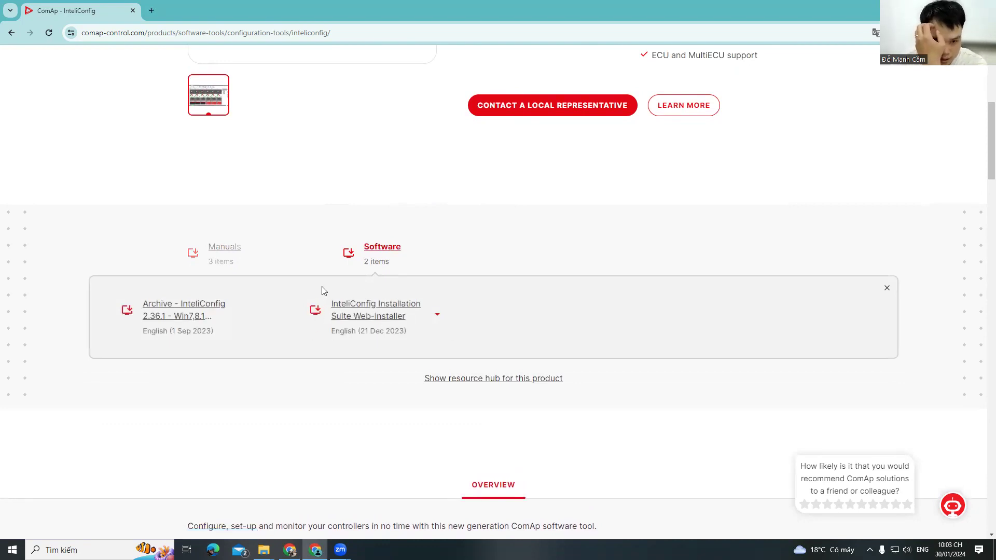
{"action": "left_click_drag", "start_coordinate": [382, 248], "coordinate": [382, 362]}
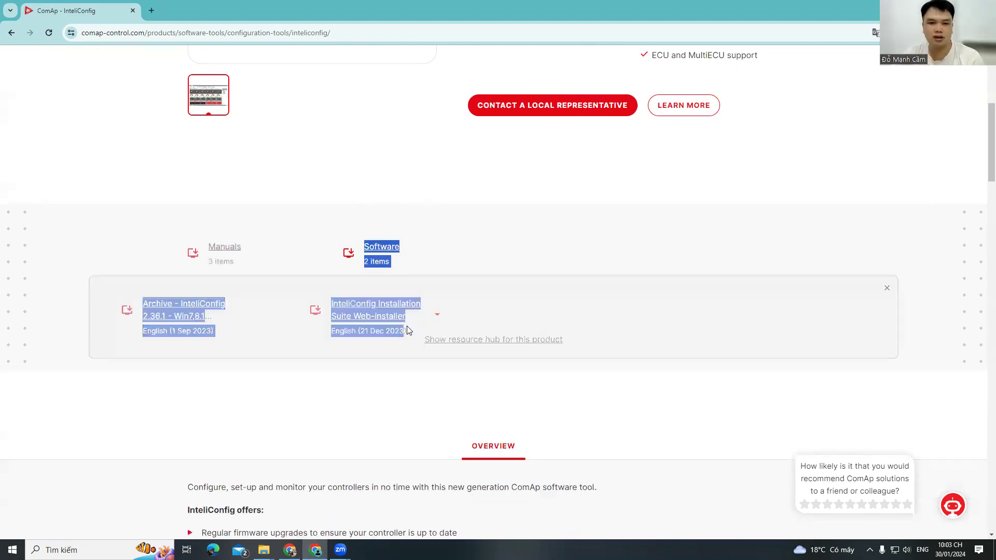
{"action": "left_click", "coordinate": [382, 362]}
{"action": "left_click", "coordinate": [383, 253]}
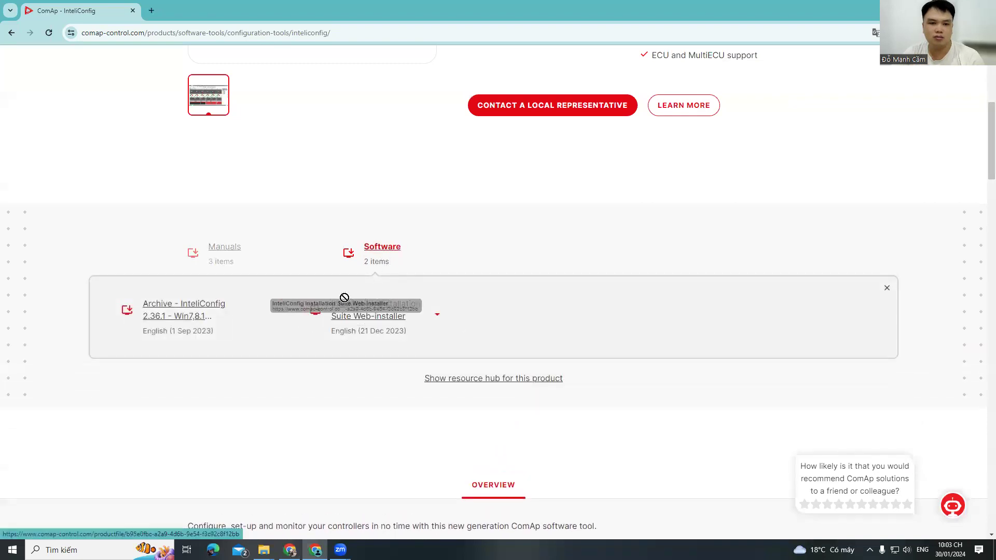
{"action": "left_click_drag", "start_coordinate": [330, 303], "coordinate": [404, 309]}
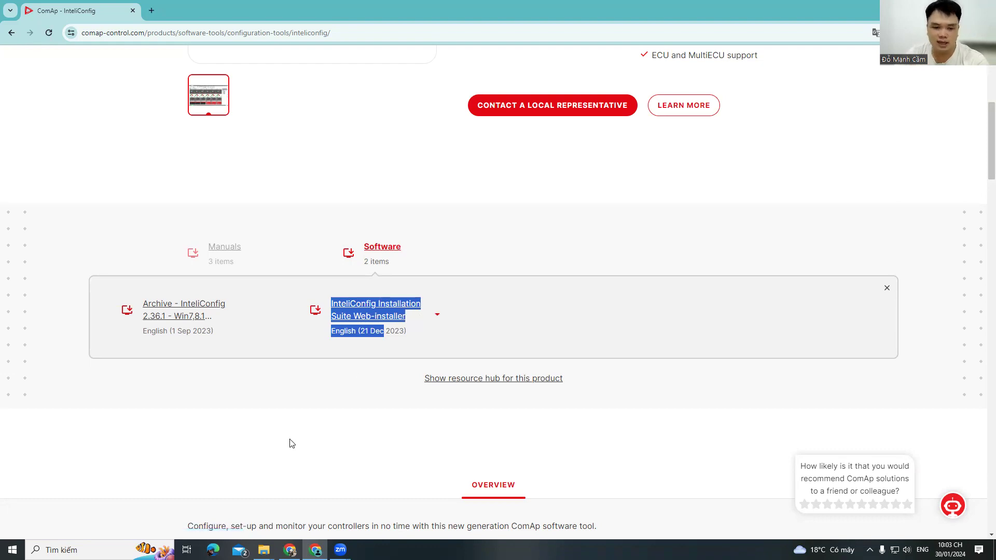
{"action": "left_click", "coordinate": [263, 549]}
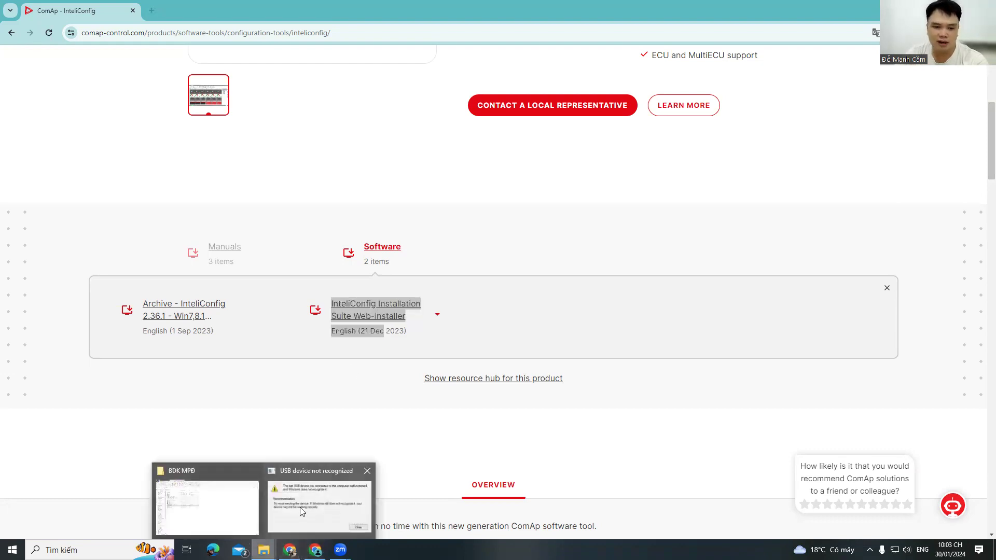
Step: Bring up the BDK MPĐ folder, dismiss the USB-not-recognized warning, then start connecting in InteliConfig
{"action": "left_click", "coordinate": [237, 516]}
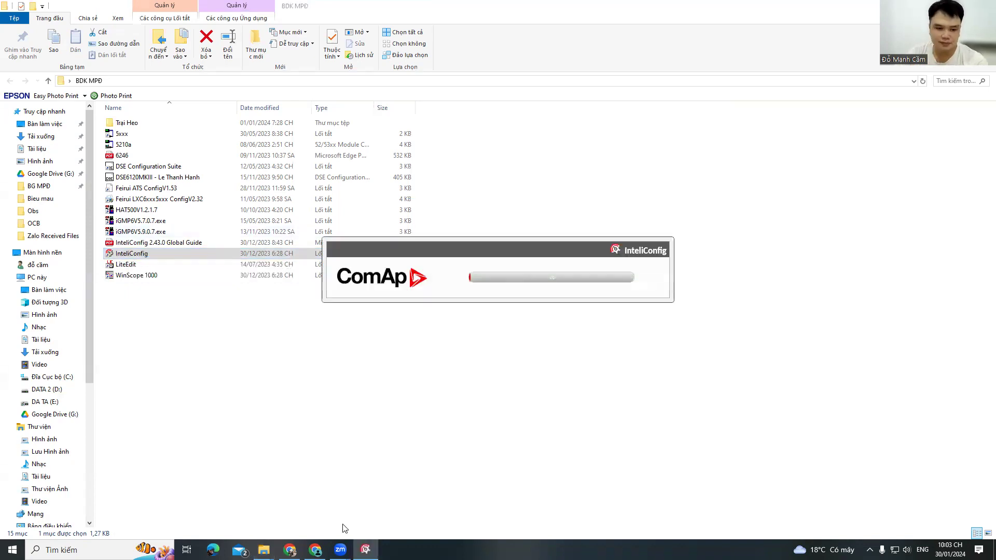
{"action": "mouse_move", "coordinate": [263, 549]}
{"action": "left_click", "coordinate": [302, 525]}
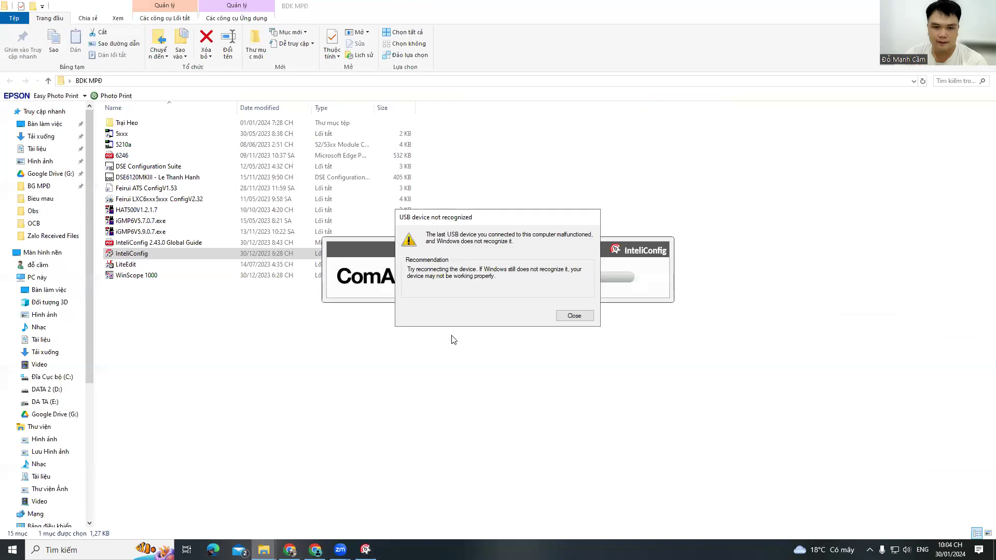
{"action": "left_click", "coordinate": [571, 315]}
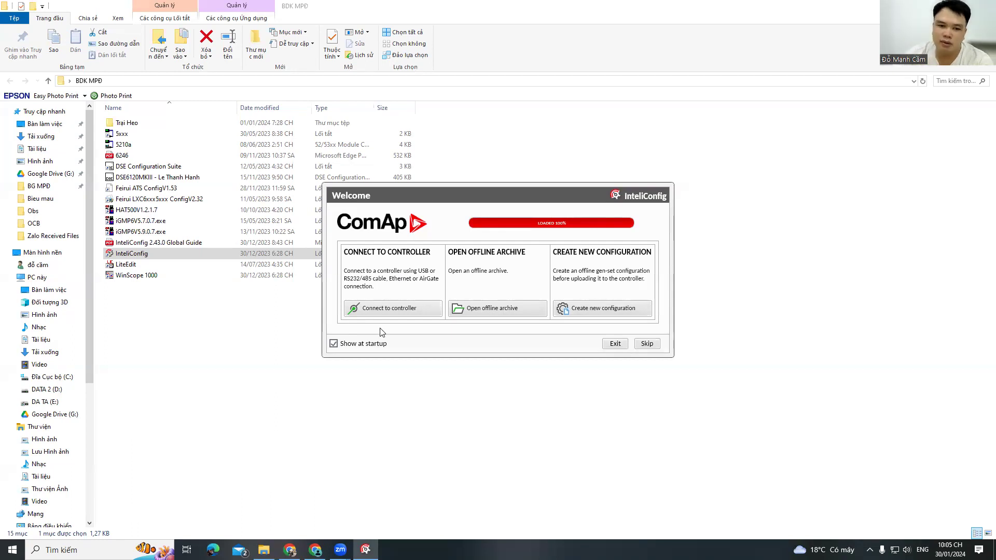
{"action": "left_click", "coordinate": [392, 308]}
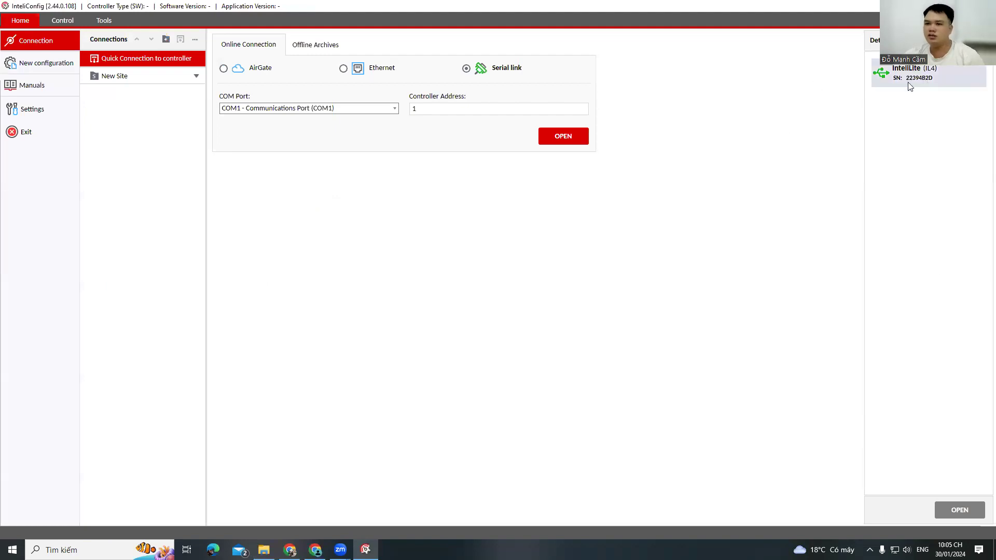
Step: Select the detected IntelliLite (IL4) controller and open a USB connection to it
{"action": "left_click", "coordinate": [941, 76]}
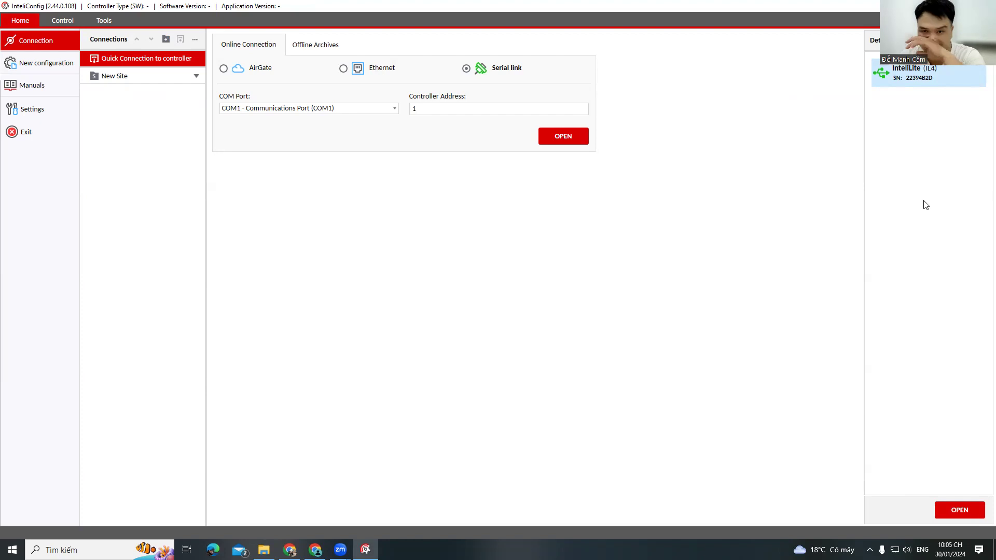
{"action": "left_click", "coordinate": [959, 510]}
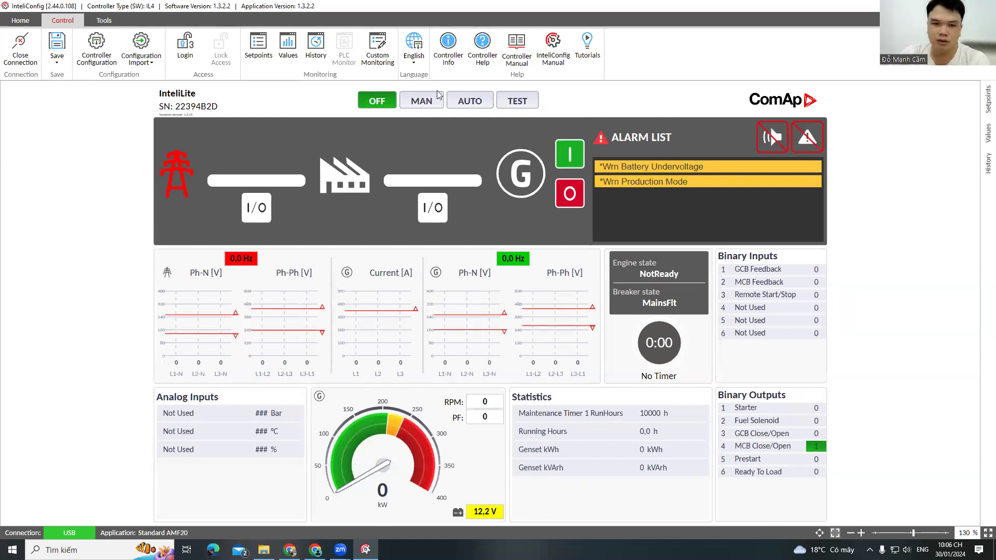
Step: Switch the controller through MAN, AUTO and TEST modes, then back to OFF
{"action": "left_click", "coordinate": [420, 106]}
{"action": "left_click", "coordinate": [469, 102]}
{"action": "left_click", "coordinate": [511, 105]}
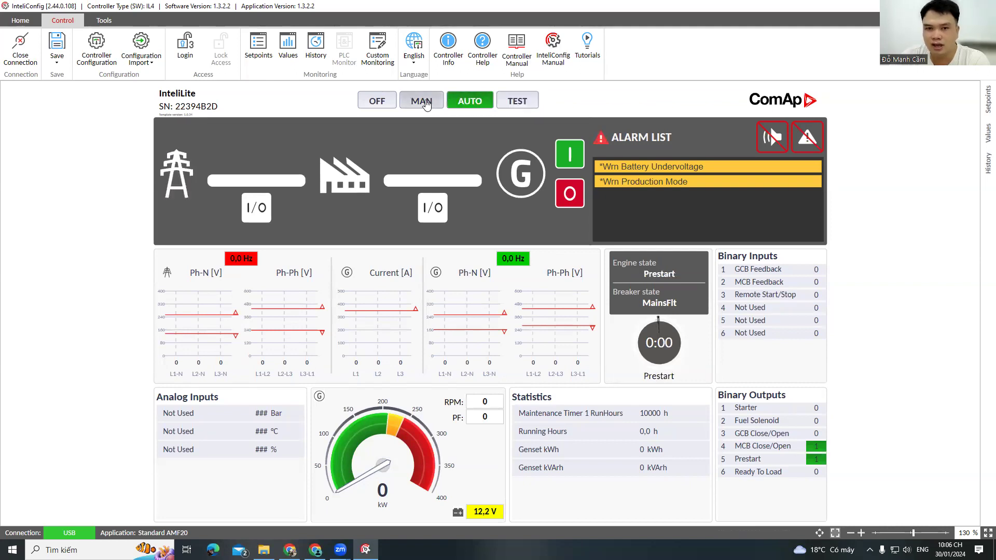
{"action": "left_click", "coordinate": [377, 101]}
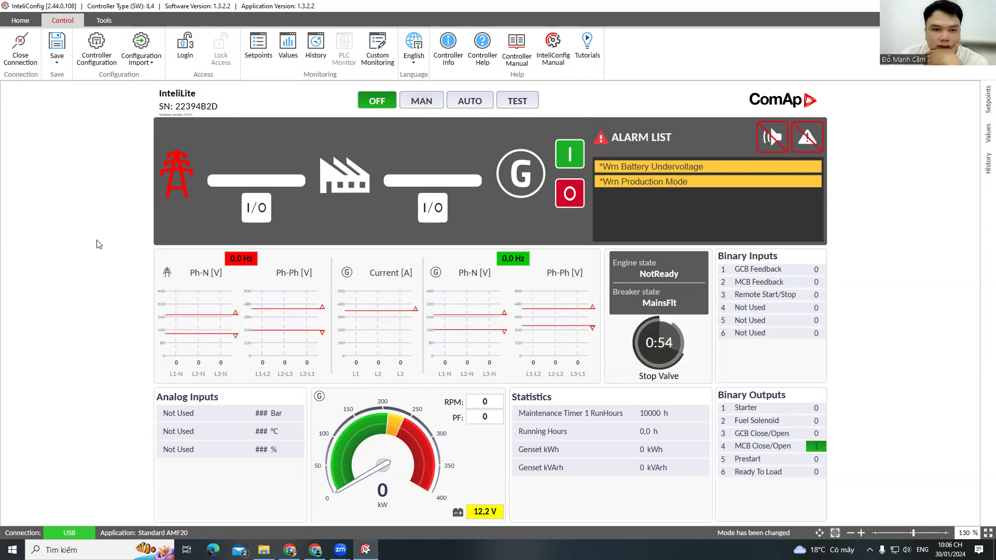
Step: Open the configuration window and preview the Baudouin WISE10B, WISE15 and Cummins CM500 ECU modules
{"action": "left_click", "coordinate": [98, 49]}
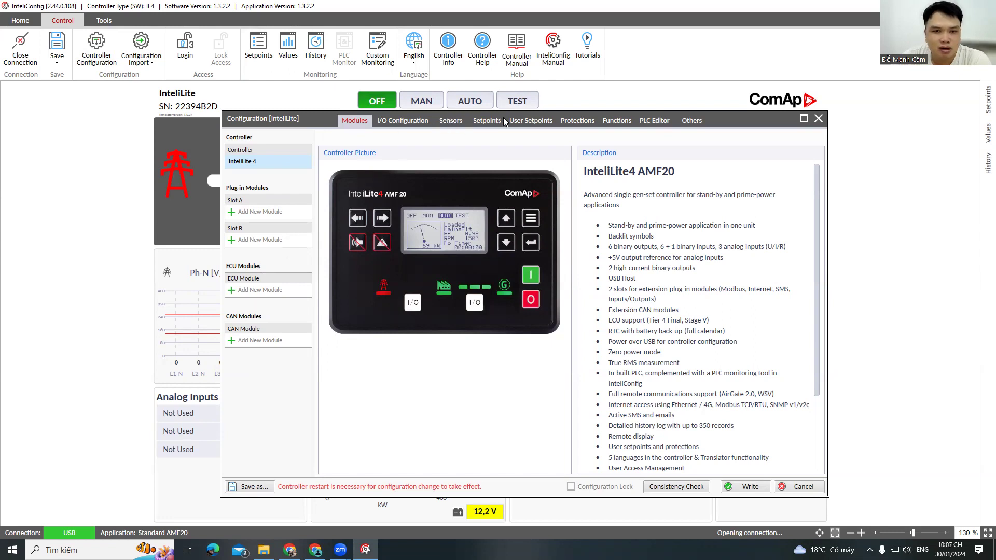
{"action": "left_click_drag", "start_coordinate": [289, 108], "coordinate": [256, 91]}
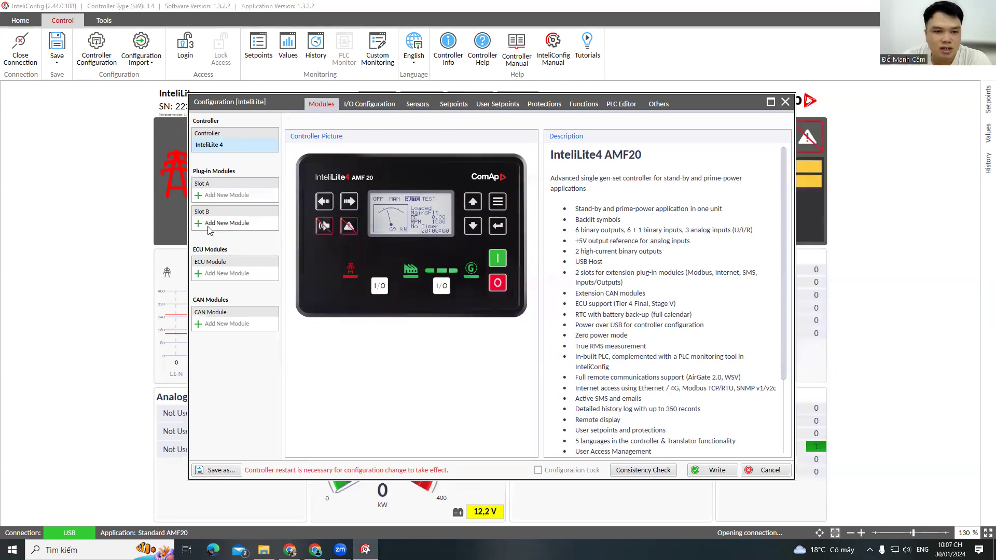
{"action": "left_click", "coordinate": [198, 274]}
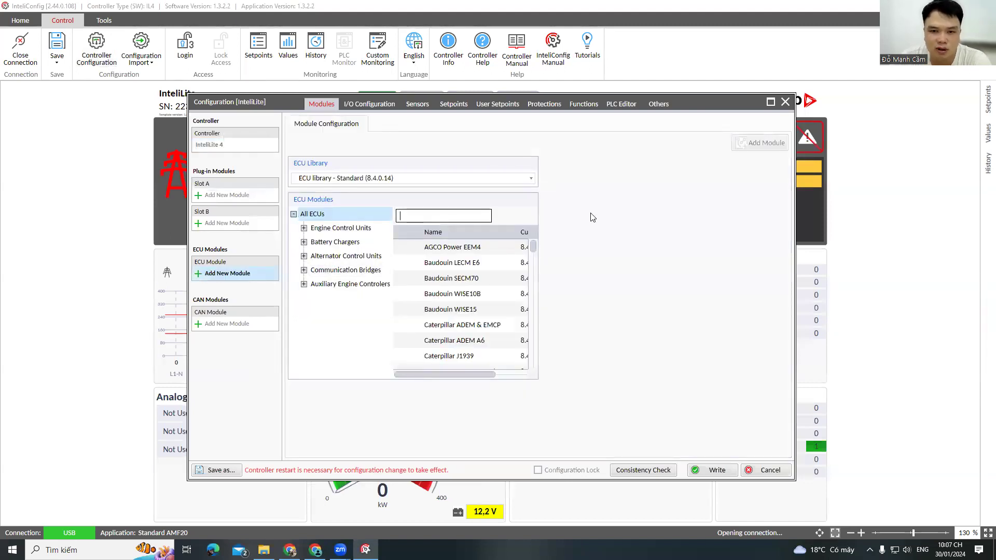
{"action": "scroll", "coordinate": [457, 256], "scroll_direction": "down", "scroll_amount": 1}
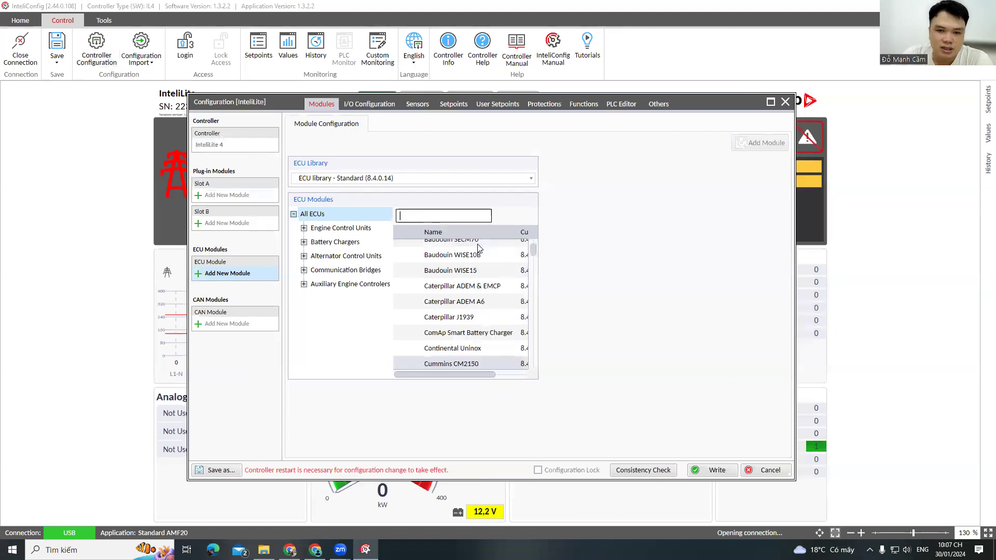
{"action": "left_click", "coordinate": [469, 254]}
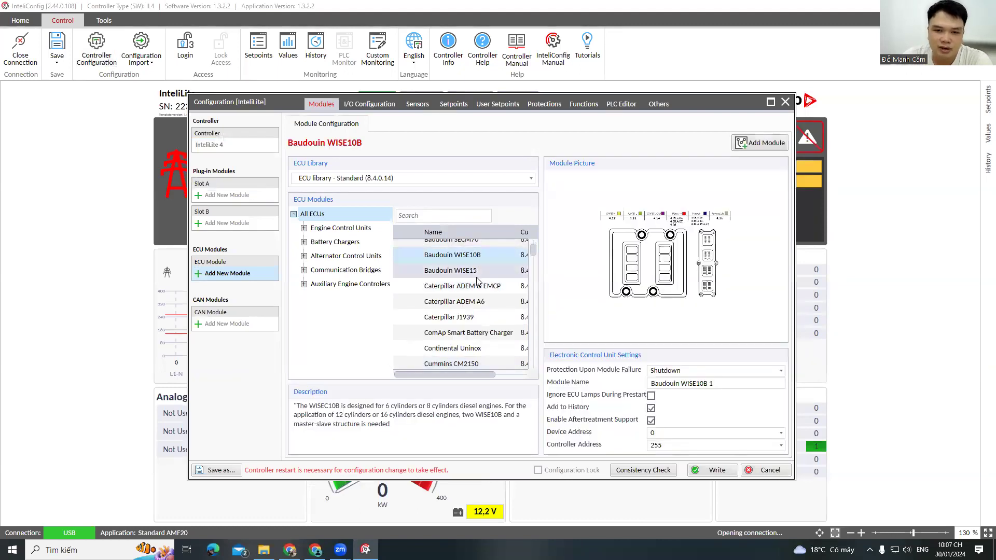
{"action": "left_click", "coordinate": [464, 270]}
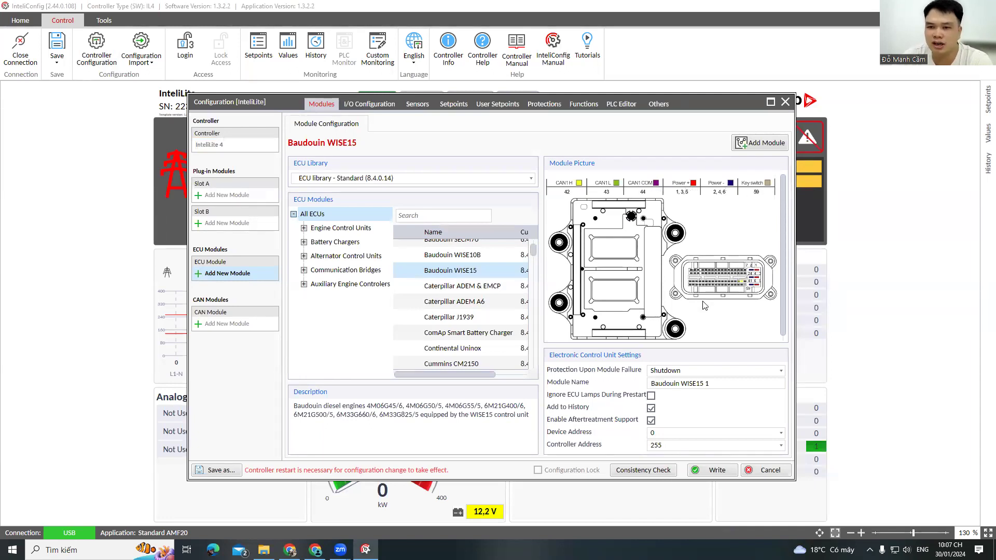
{"action": "scroll", "coordinate": [507, 293], "scroll_direction": "down", "scroll_amount": 2}
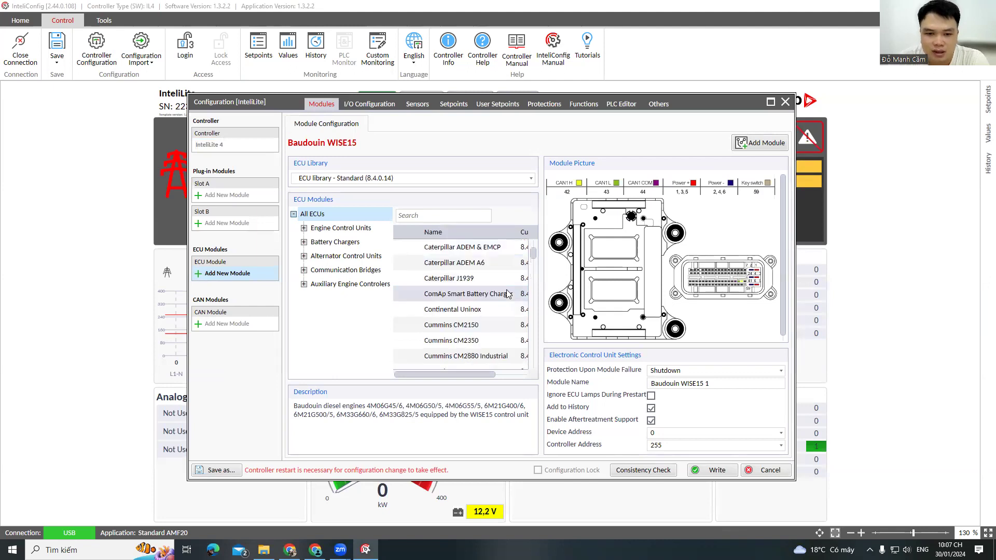
{"action": "left_click", "coordinate": [482, 335]}
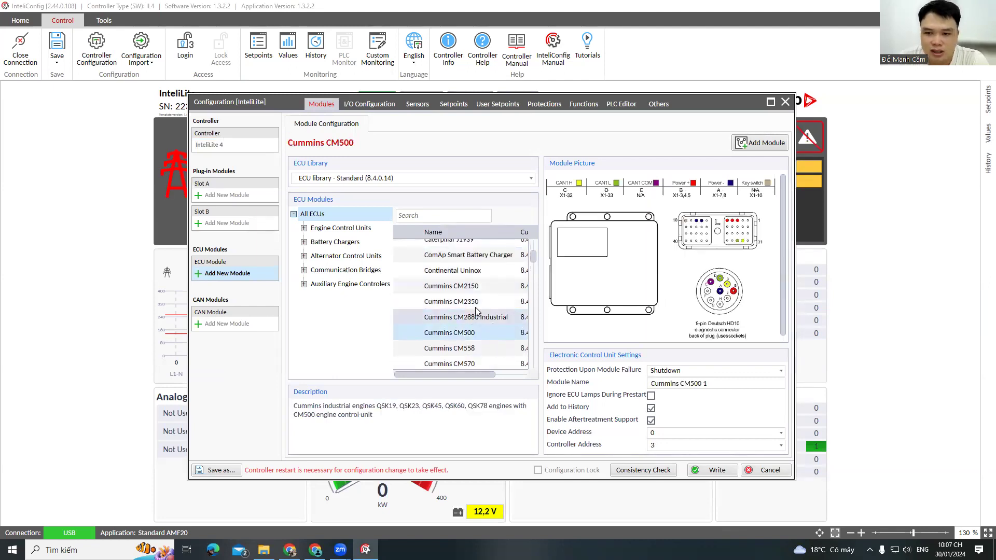
Step: Preview the Volvo Industrial, Volvo Marine Prop and Perkins ADEM A6E11 ECU modules
{"action": "scroll", "coordinate": [454, 294], "scroll_direction": "down", "scroll_amount": 2}
{"action": "scroll", "coordinate": [455, 293], "scroll_direction": "down", "scroll_amount": 5}
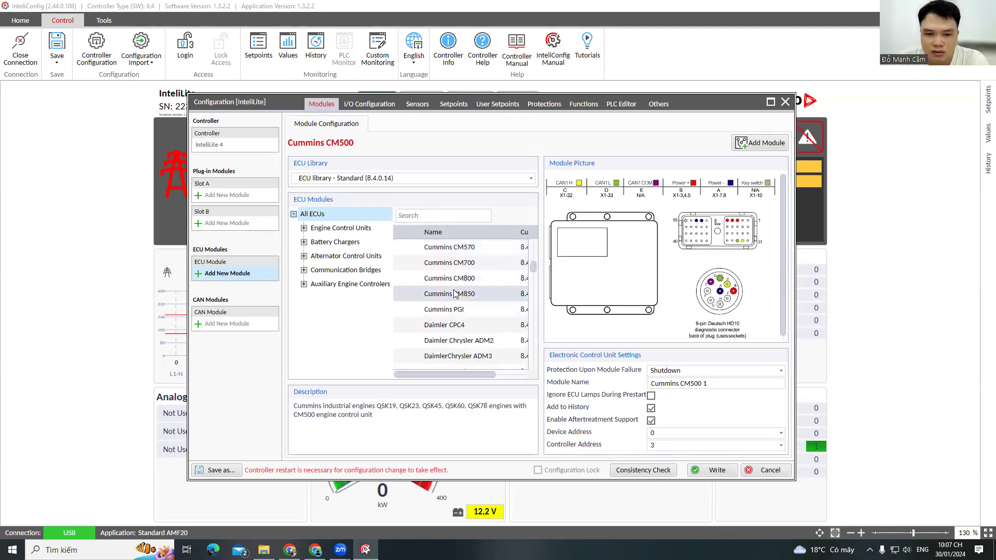
{"action": "scroll", "coordinate": [454, 293], "scroll_direction": "down", "scroll_amount": 5}
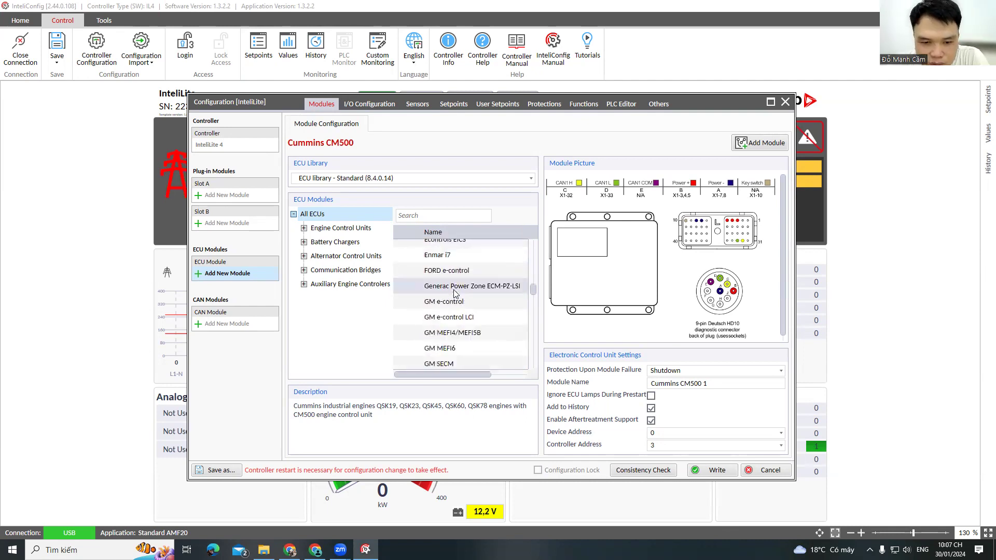
{"action": "scroll", "coordinate": [454, 293], "scroll_direction": "down", "scroll_amount": 6}
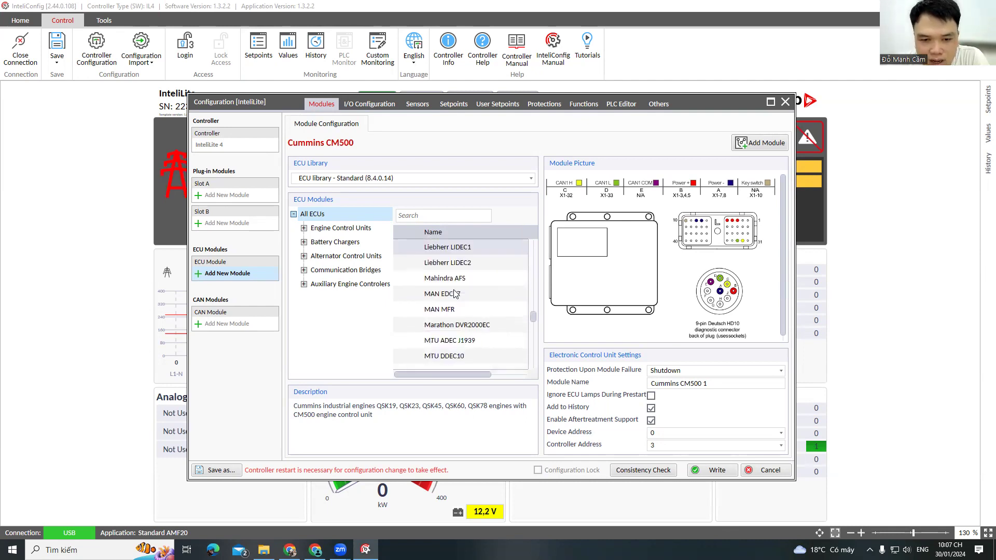
{"action": "scroll", "coordinate": [455, 294], "scroll_direction": "down", "scroll_amount": 2}
{"action": "scroll", "coordinate": [453, 306], "scroll_direction": "up", "scroll_amount": 4}
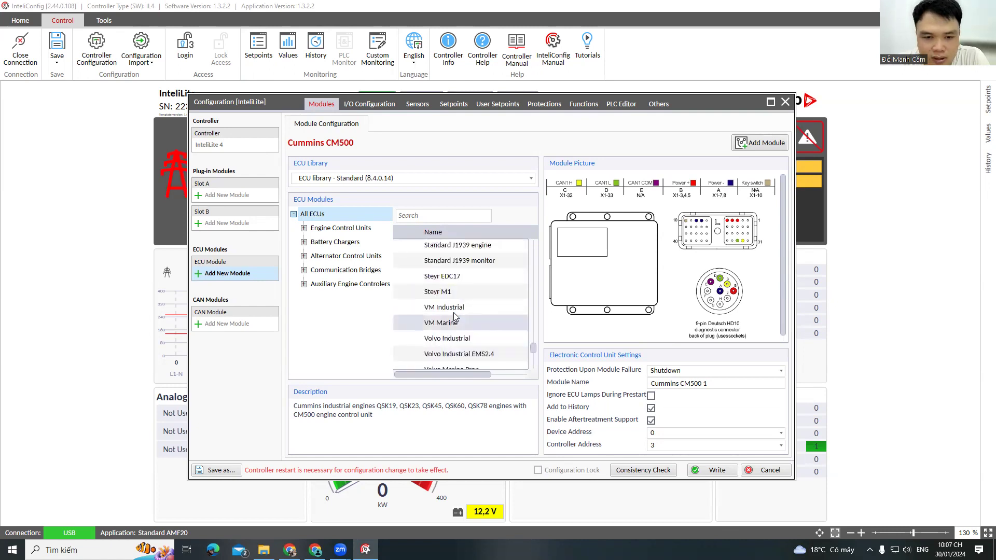
{"action": "left_click", "coordinate": [456, 338]}
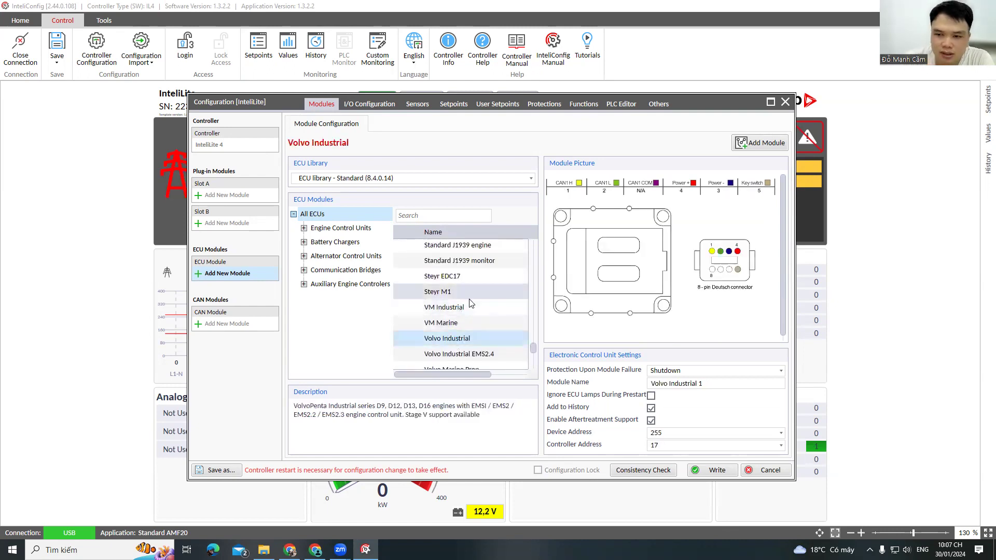
{"action": "scroll", "coordinate": [469, 311], "scroll_direction": "down", "scroll_amount": 1}
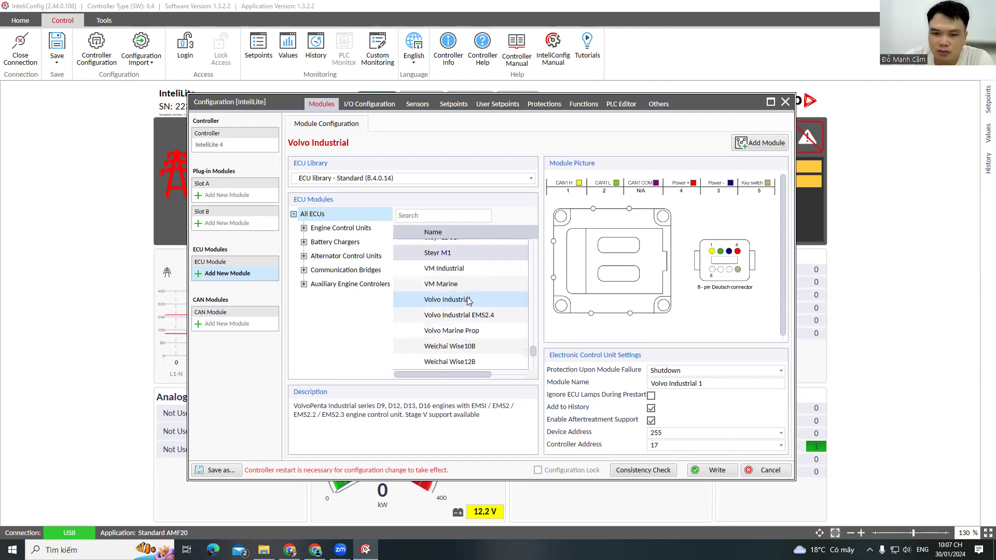
{"action": "left_click", "coordinate": [465, 330]}
{"action": "key", "text": "Up"}
{"action": "left_click_drag", "start_coordinate": [533, 353], "coordinate": [534, 313]}
{"action": "scroll", "coordinate": [470, 324], "scroll_direction": "down", "scroll_amount": 5}
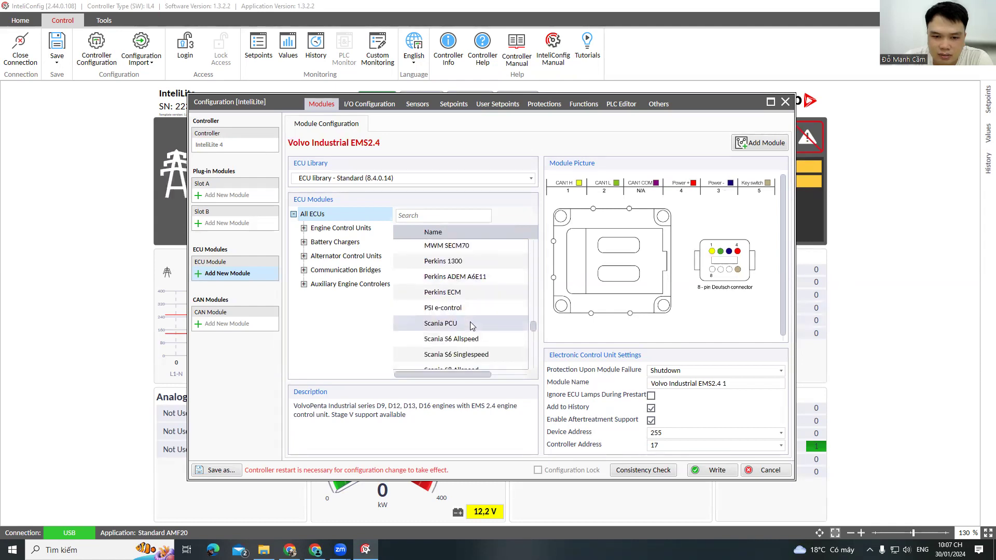
{"action": "left_click", "coordinate": [490, 279]}
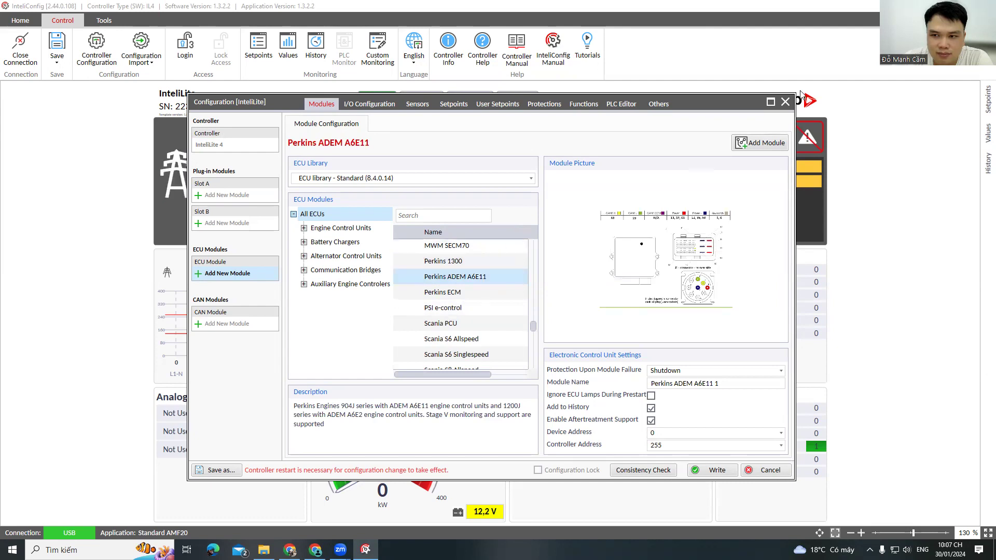
Step: Maximize the configuration window and select the Perkins ECM ECU module
{"action": "left_click", "coordinate": [771, 102]}
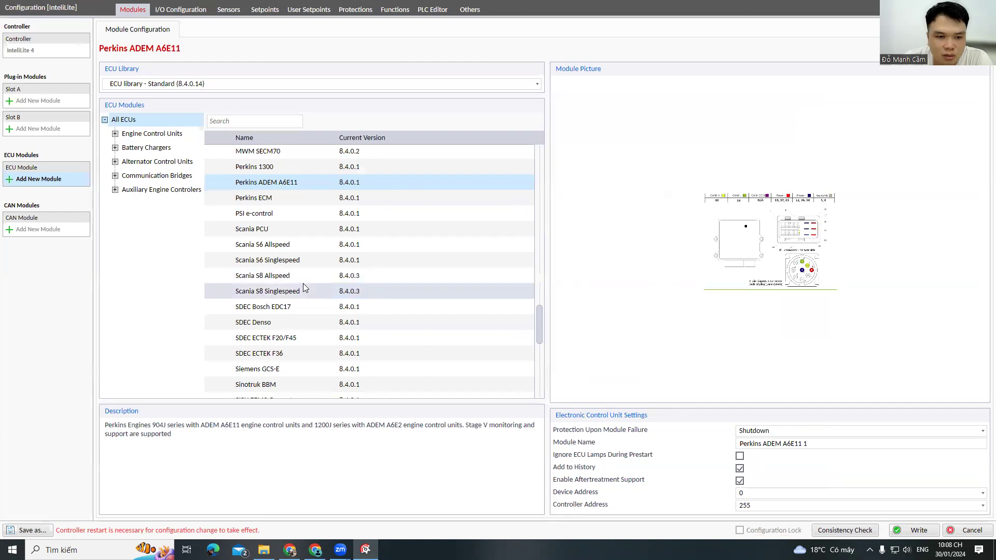
{"action": "scroll", "coordinate": [303, 283], "scroll_direction": "down", "scroll_amount": 1}
{"action": "scroll", "coordinate": [303, 283], "scroll_direction": "up", "scroll_amount": 3}
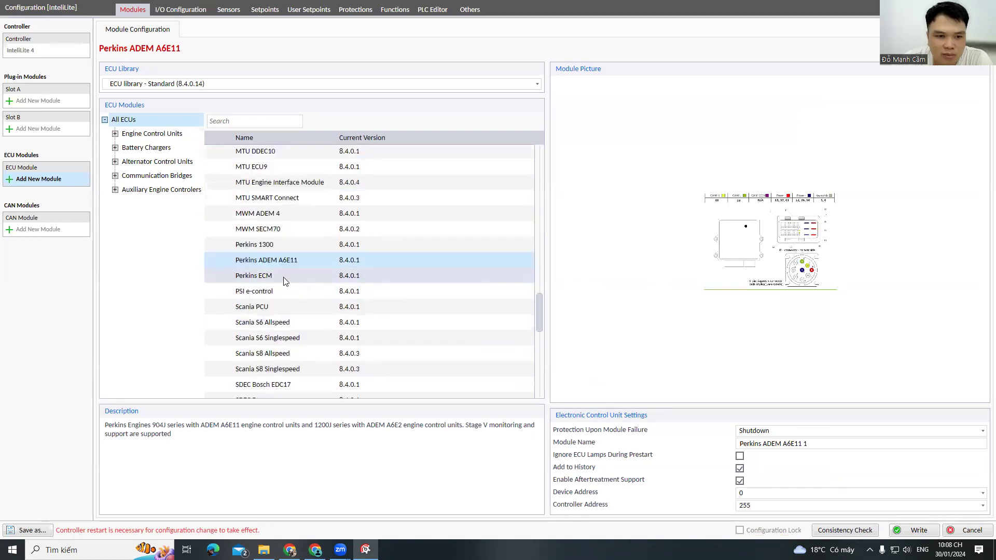
{"action": "left_click", "coordinate": [284, 281]}
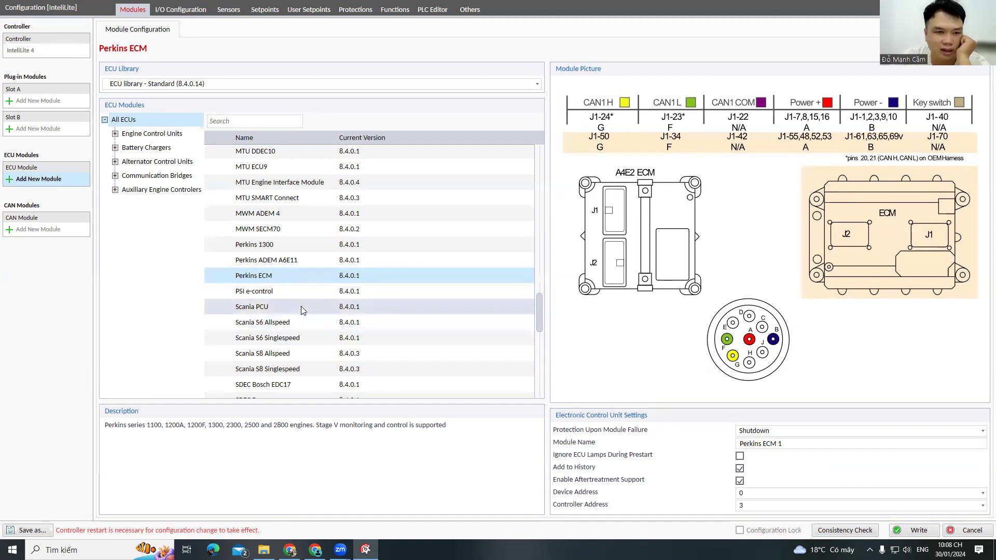
{"action": "scroll", "coordinate": [308, 306], "scroll_direction": "up", "scroll_amount": 10}
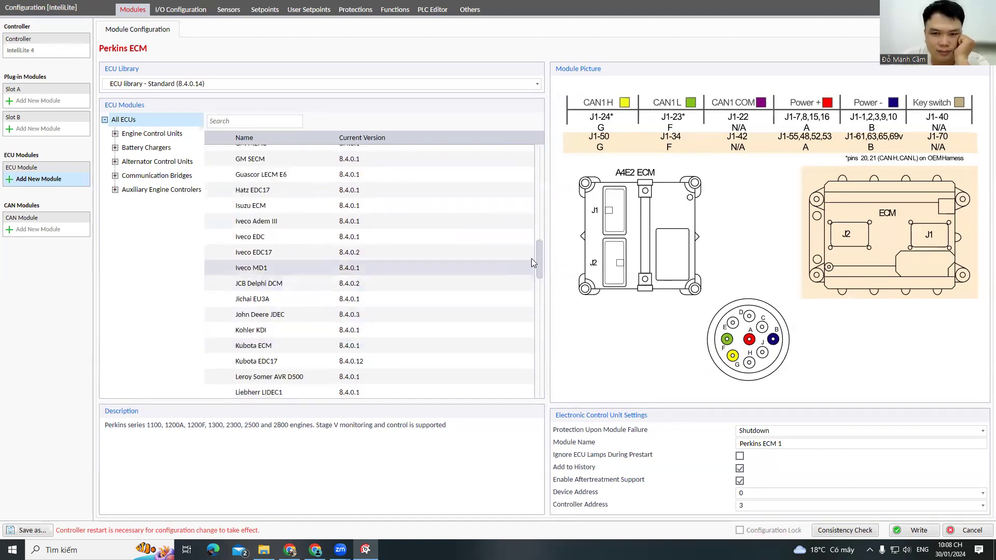
{"action": "left_click_drag", "start_coordinate": [540, 255], "coordinate": [532, 155]}
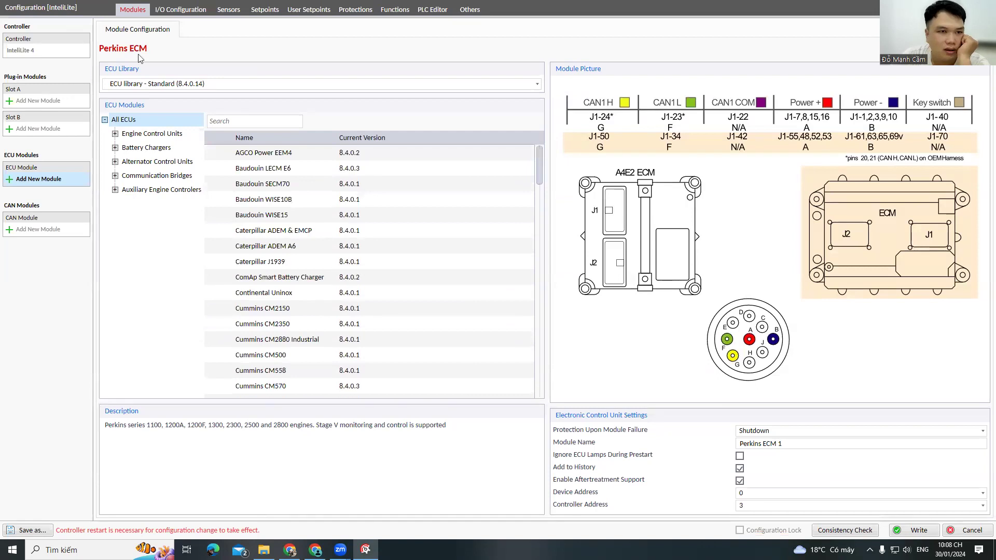
{"action": "left_click", "coordinate": [184, 9]}
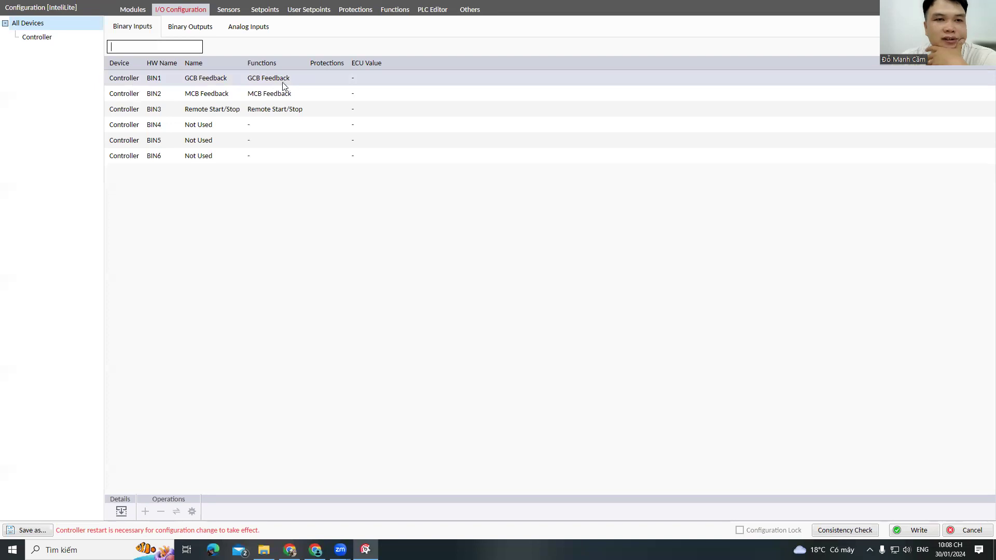
Step: Inspect BIN1's function list and name, leaving both unchanged
{"action": "left_click", "coordinate": [264, 83]}
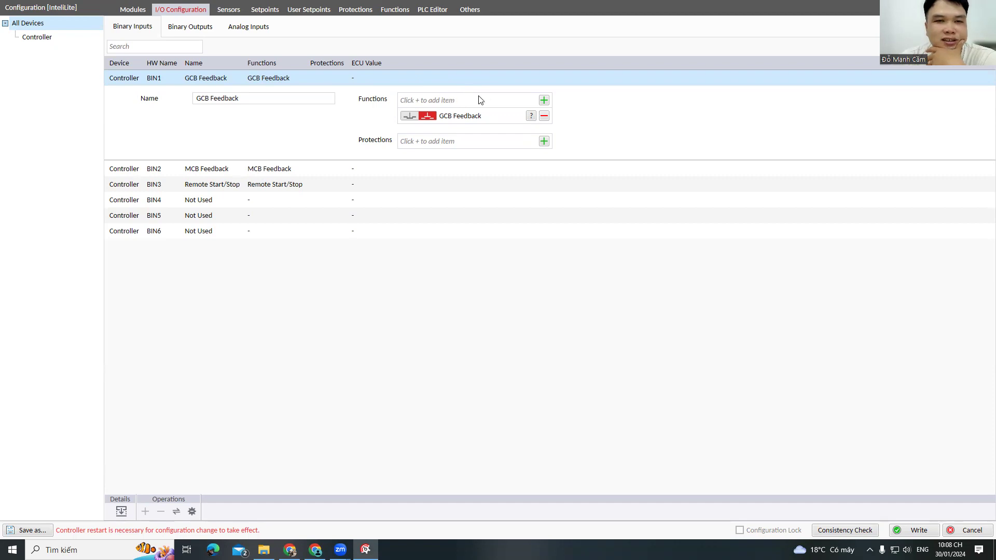
{"action": "left_click", "coordinate": [543, 101]}
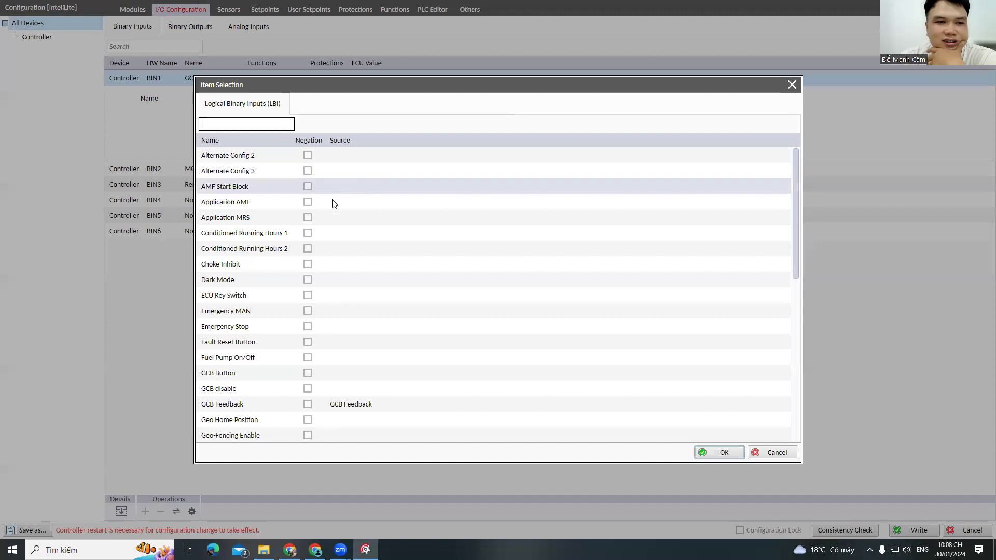
{"action": "scroll", "coordinate": [241, 253], "scroll_direction": "down", "scroll_amount": 2}
{"action": "scroll", "coordinate": [240, 257], "scroll_direction": "down", "scroll_amount": 7}
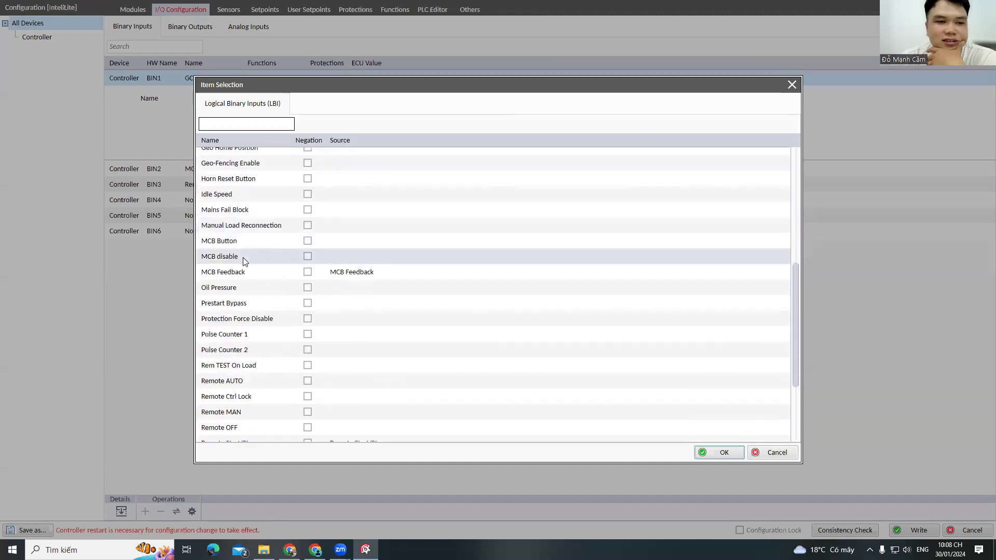
{"action": "scroll", "coordinate": [275, 372], "scroll_direction": "up", "scroll_amount": 9}
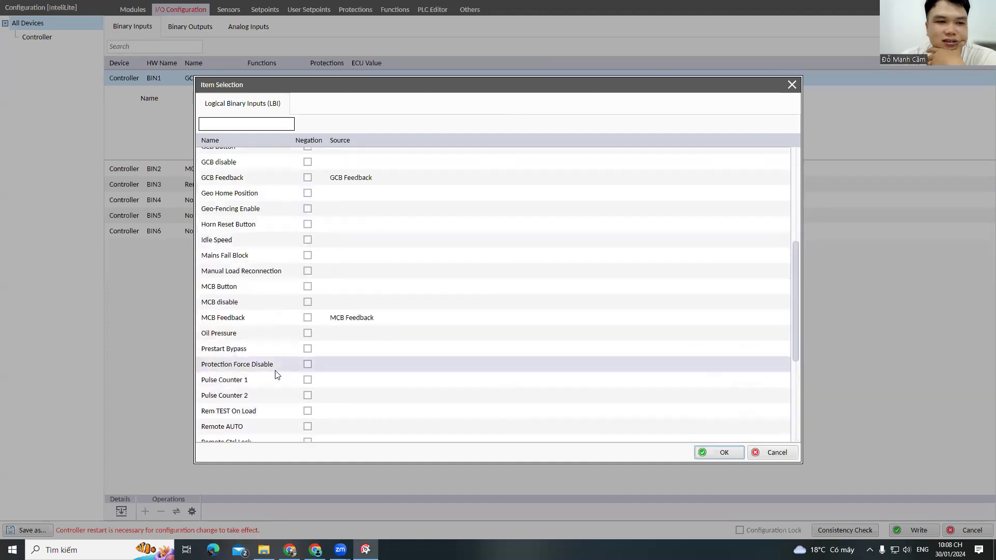
{"action": "left_click", "coordinate": [791, 85]}
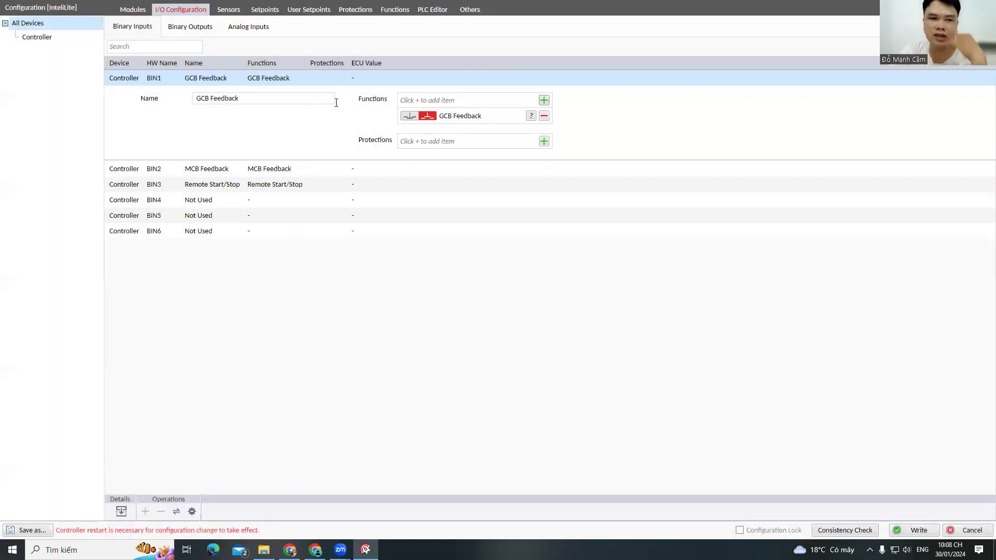
{"action": "left_click", "coordinate": [213, 98]}
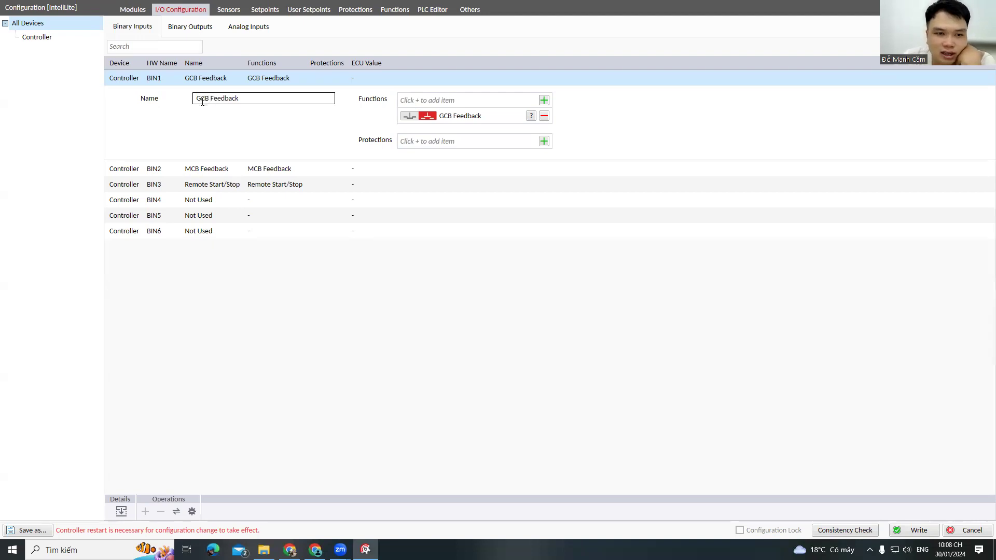
{"action": "left_click", "coordinate": [376, 104]}
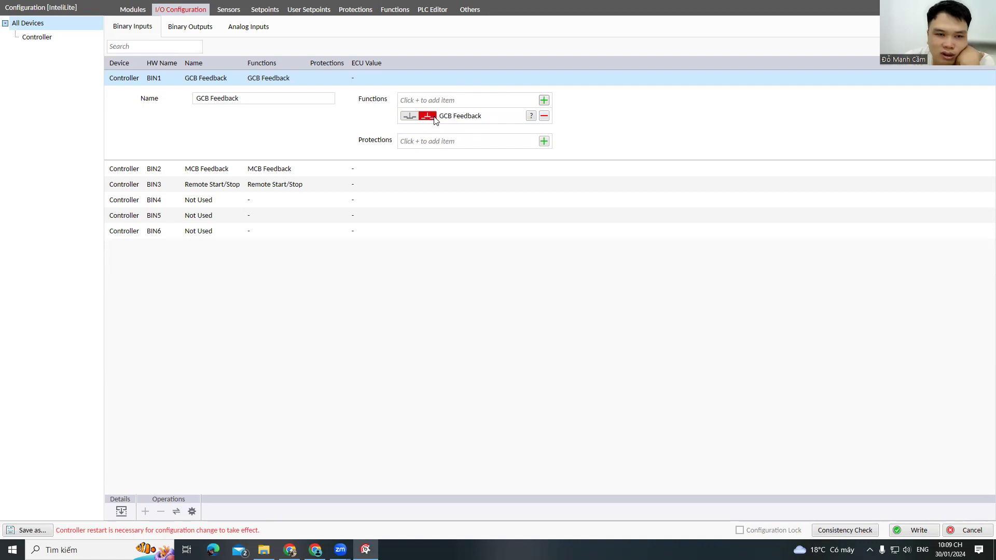
Step: Expand BIN2 MCB Feedback, BIN3 Remote Start/Stop and unused BIN4 in turn
{"action": "left_click", "coordinate": [264, 169]}
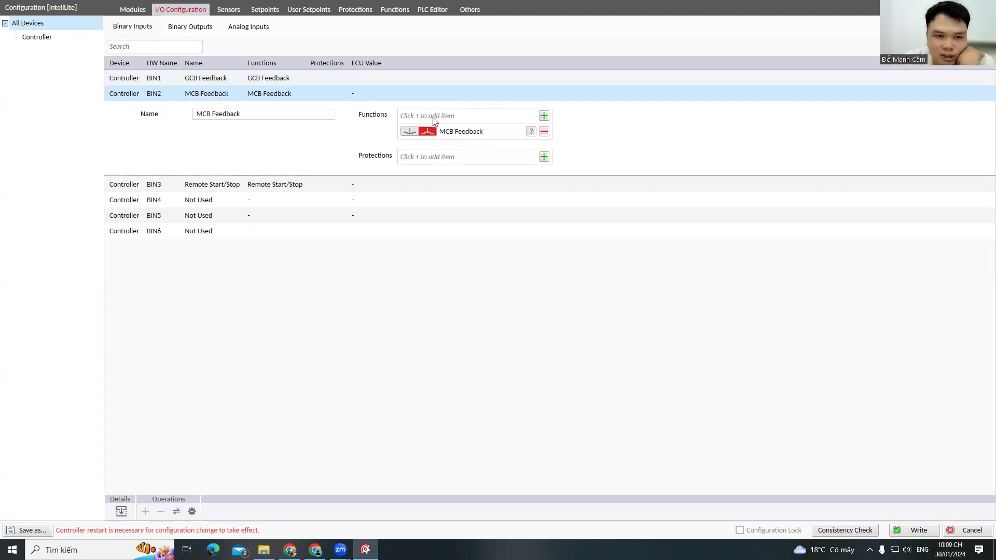
{"action": "left_click", "coordinate": [297, 184]}
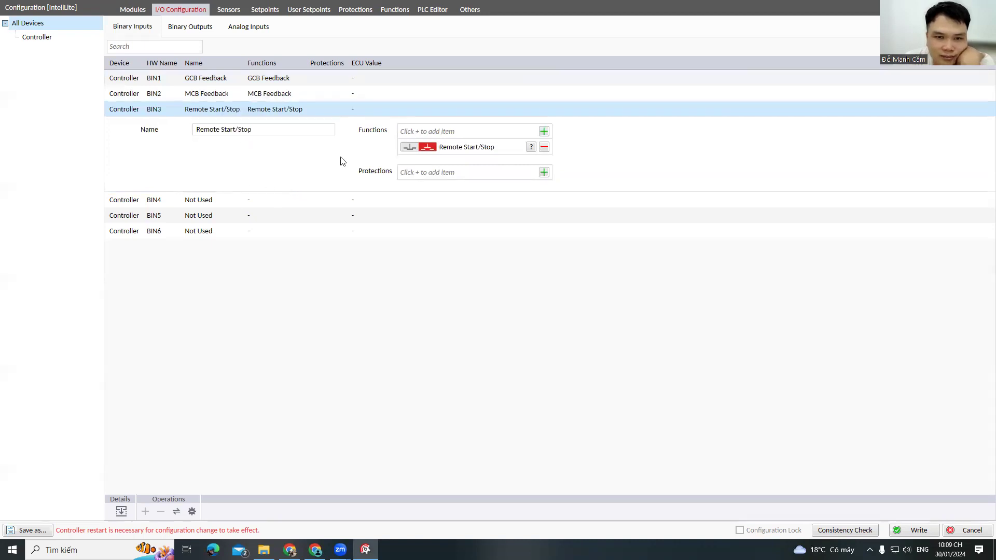
{"action": "left_click", "coordinate": [237, 203]}
Step: Assign Idle Speed to binary input BIN4 from the logical binary inputs list
{"action": "left_click", "coordinate": [544, 146]}
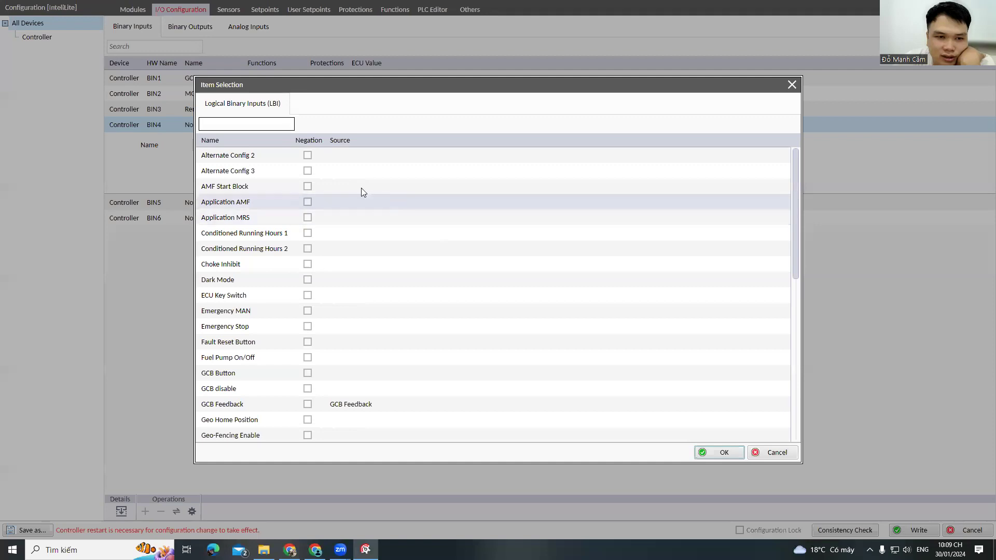
{"action": "scroll", "coordinate": [305, 190], "scroll_direction": "down", "scroll_amount": 3}
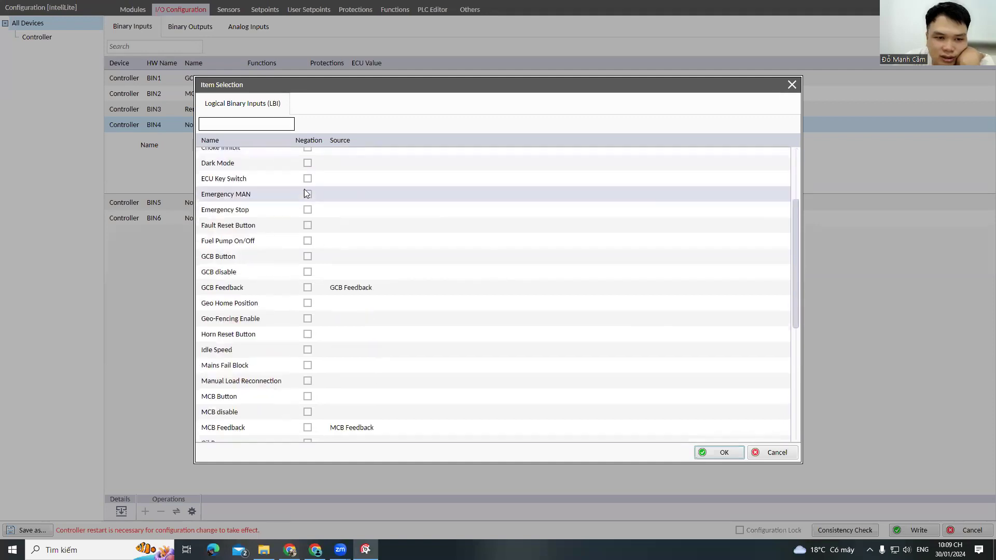
{"action": "left_click", "coordinate": [280, 210]}
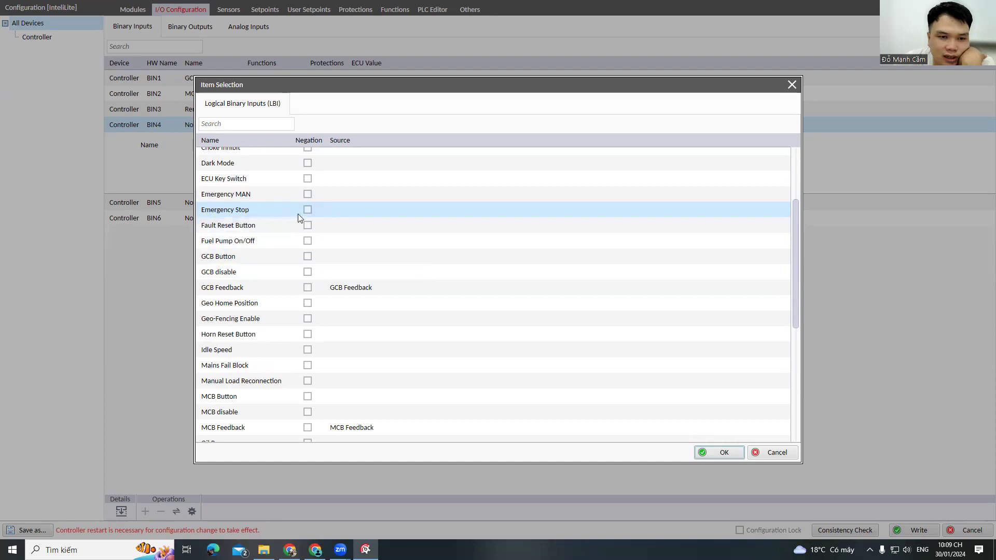
{"action": "double_click", "coordinate": [309, 348]}
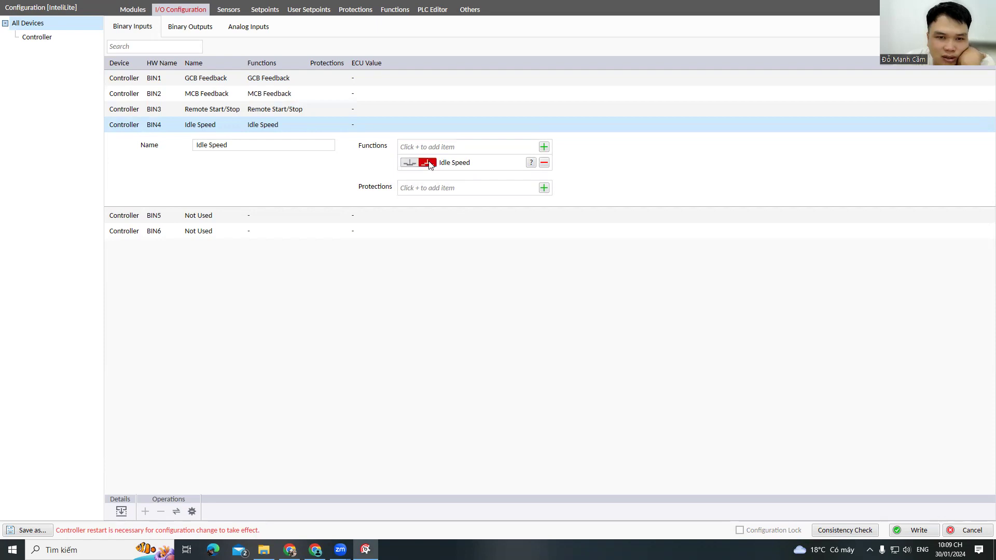
{"action": "left_click", "coordinate": [543, 188]}
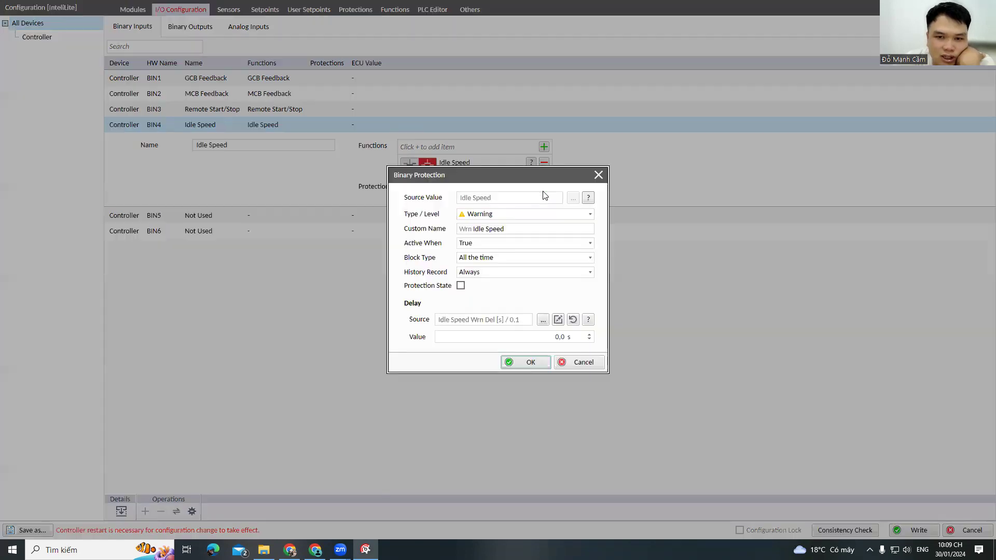
{"action": "left_click", "coordinate": [534, 216]}
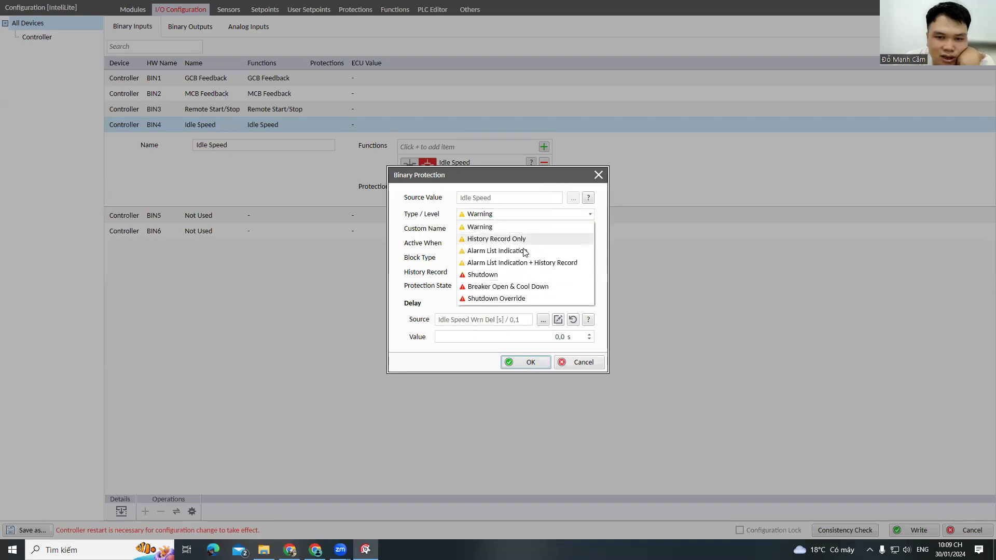
{"action": "left_click", "coordinate": [646, 279]}
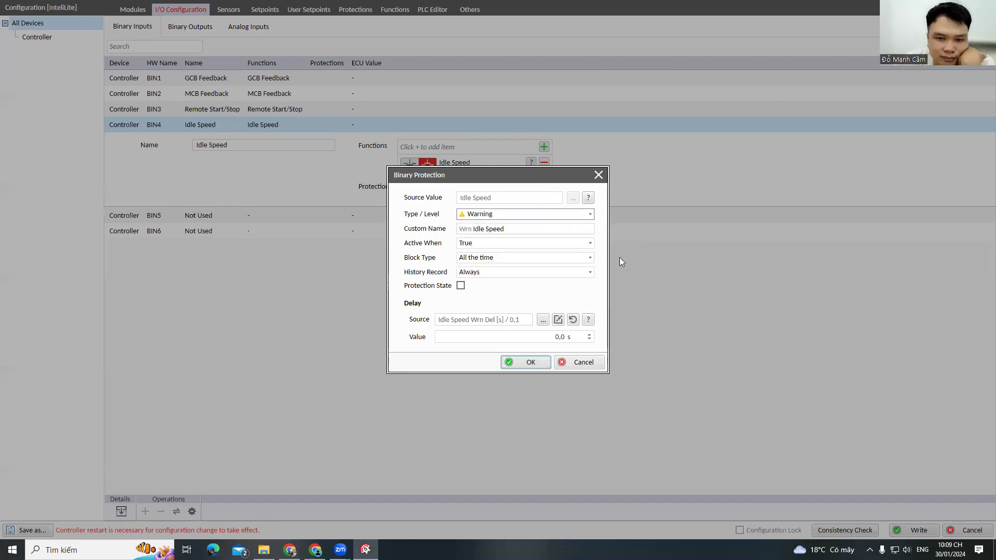
{"action": "left_click_drag", "start_coordinate": [518, 230], "coordinate": [469, 235]}
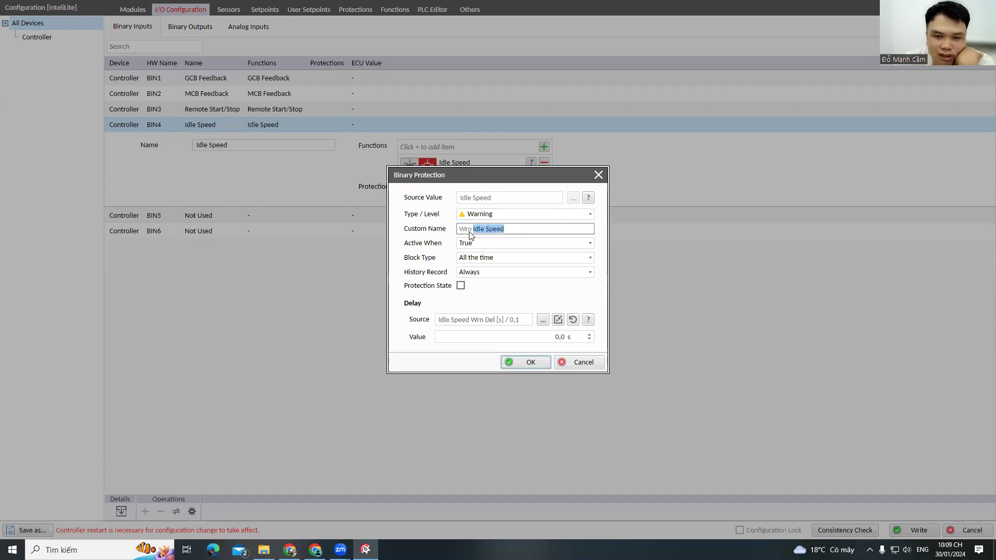
{"action": "type", "text": "vong tua"}
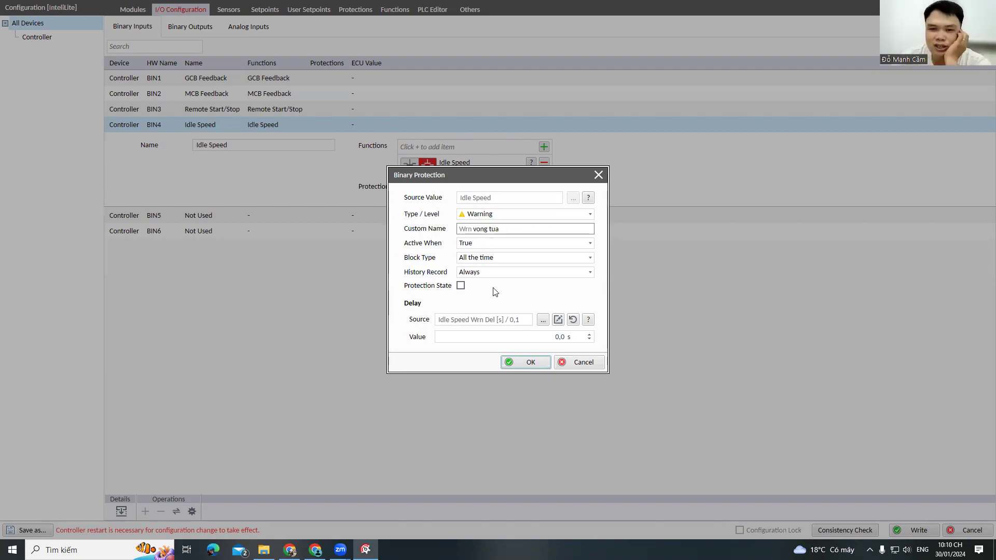
{"action": "left_click", "coordinate": [597, 175]}
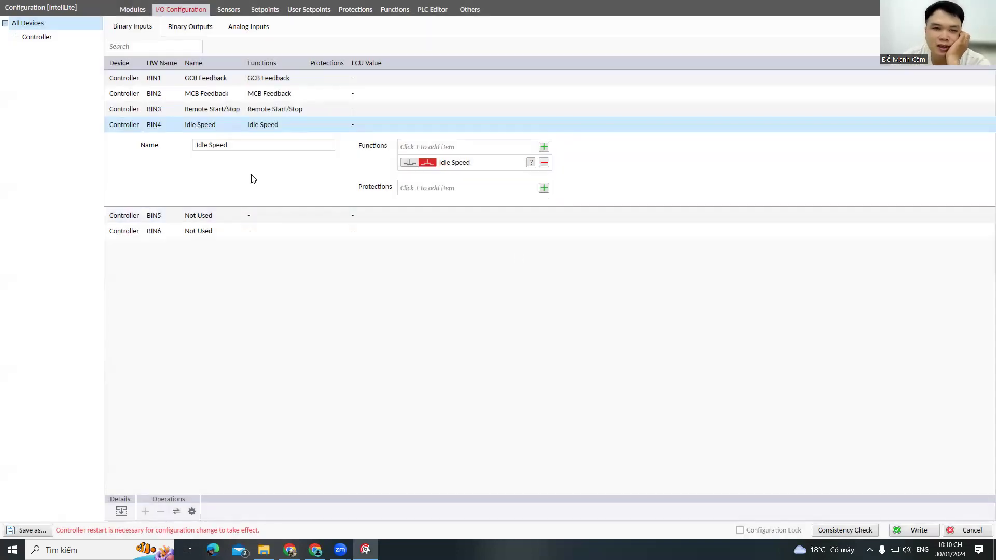
{"action": "left_click", "coordinate": [294, 142]}
Step: Review binary outputs BOUT1–BOUT6, expanding BOUT5 Prestart, then list analog inputs AIN1–AIN3
{"action": "left_click", "coordinate": [212, 157]}
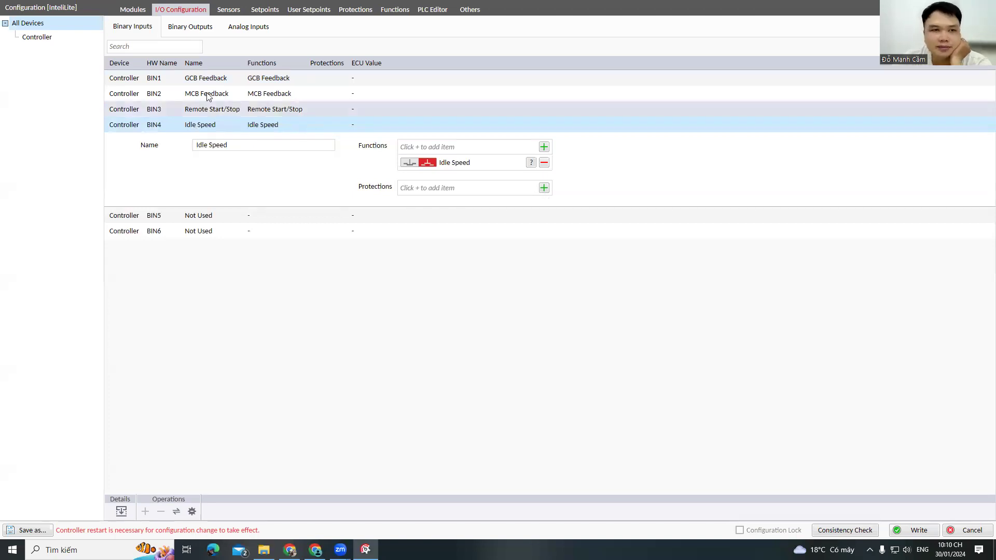
{"action": "left_click", "coordinate": [187, 30]}
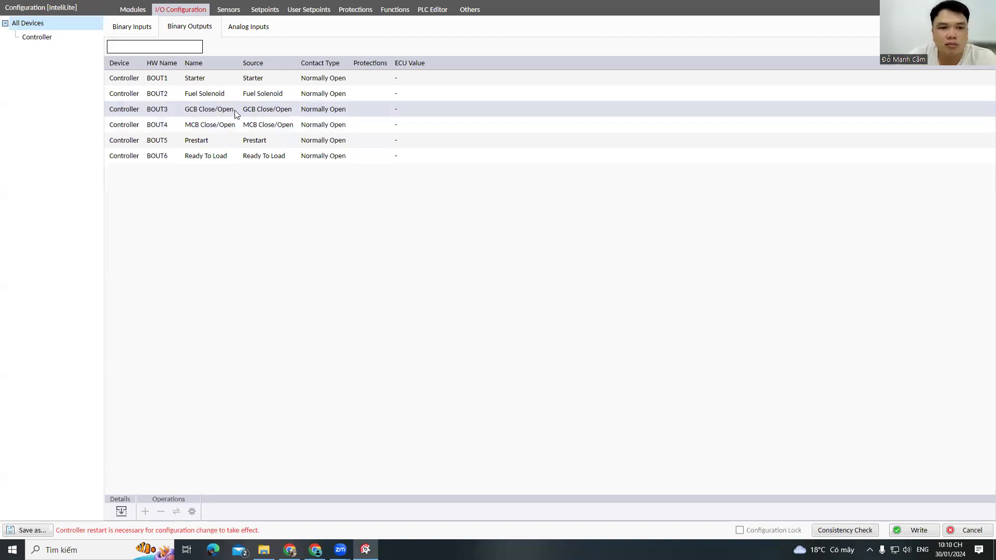
{"action": "left_click", "coordinate": [219, 145]}
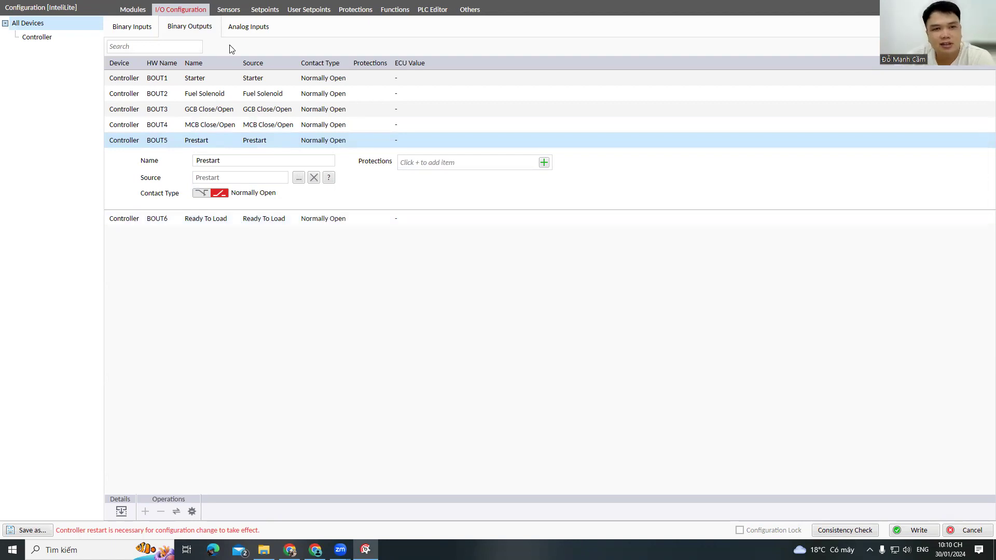
{"action": "left_click", "coordinate": [236, 33]}
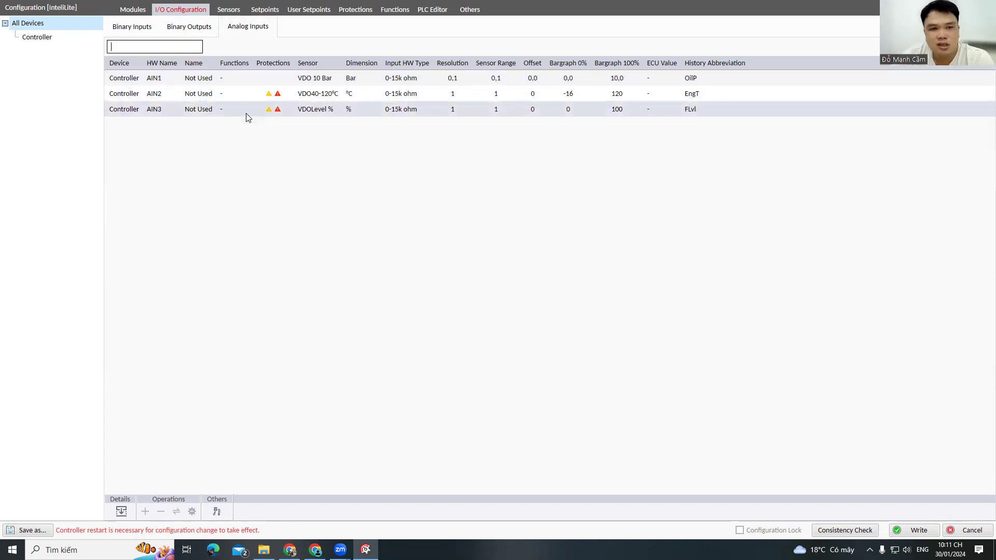
Step: Expand AIN1 and check its sensor types, keeping VDO 10 Bar
{"action": "left_click", "coordinate": [241, 80]}
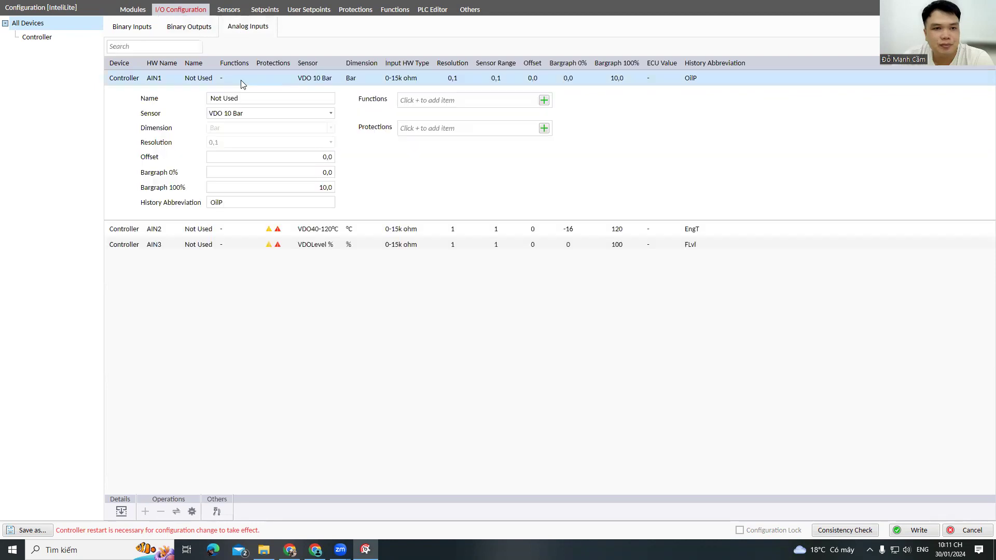
{"action": "left_click", "coordinate": [310, 116]}
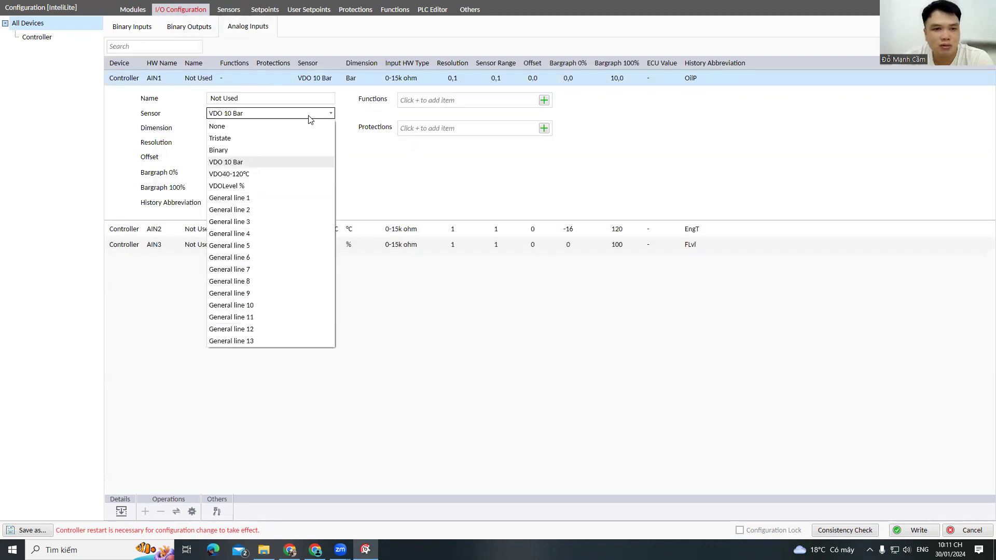
{"action": "left_click", "coordinate": [309, 115]}
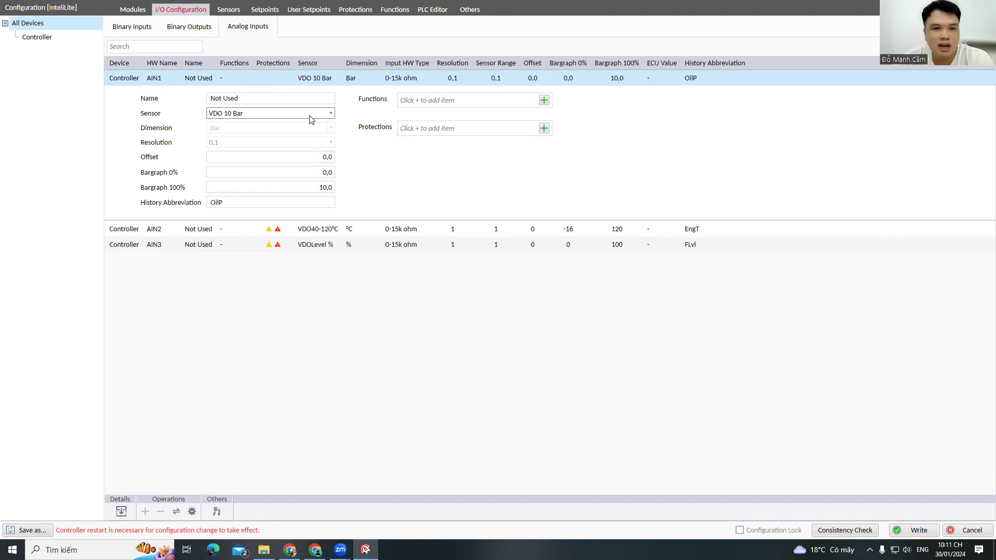
{"action": "left_click", "coordinate": [310, 119]}
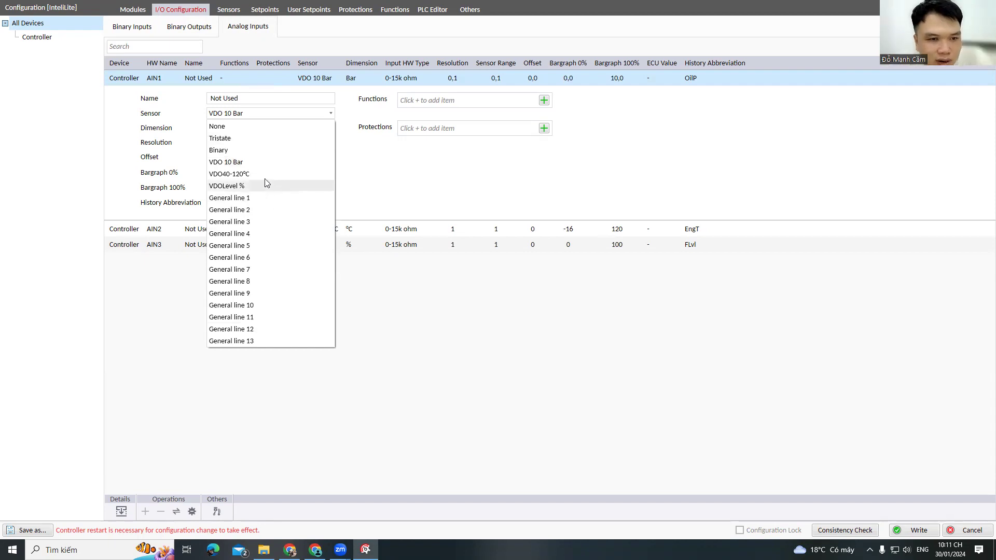
{"action": "left_click", "coordinate": [353, 191]}
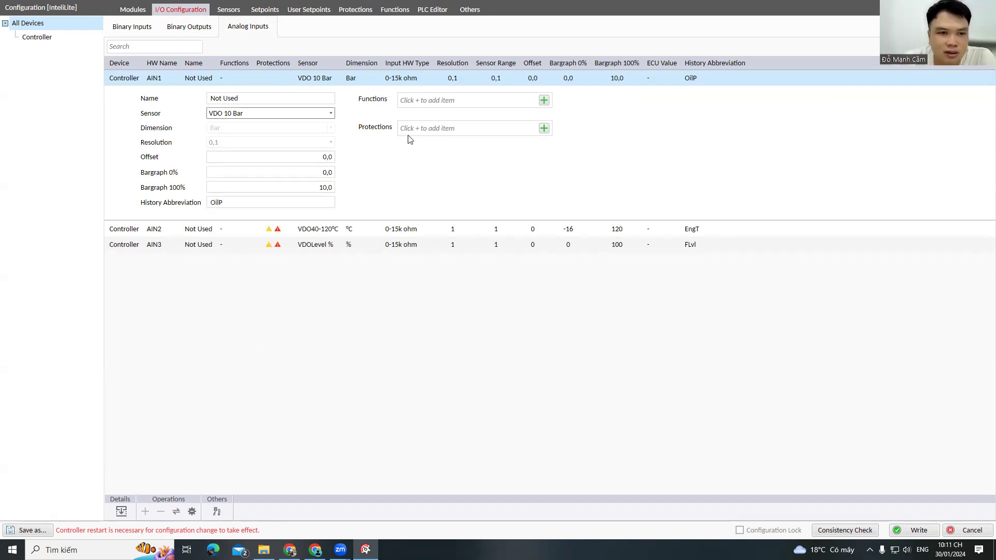
Step: Replace AIN1's Not Used name and assign it the Oil Pressure function
{"action": "left_click", "coordinate": [254, 100]}
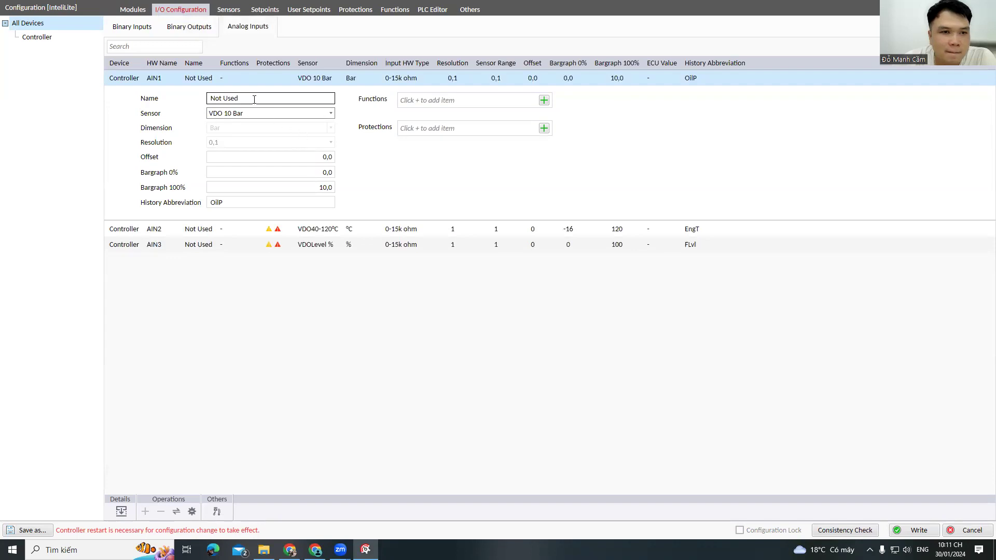
{"action": "key", "text": "ctrl+a"}
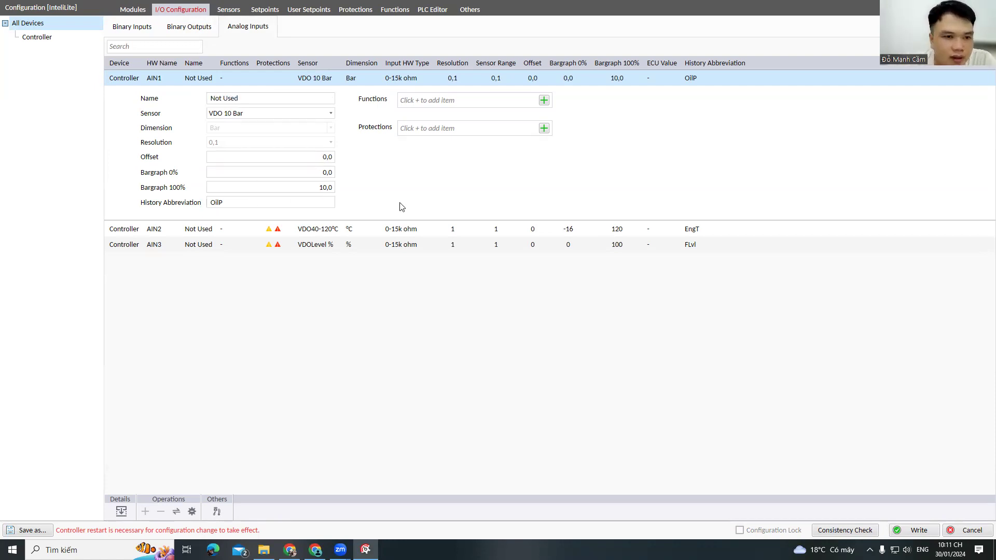
{"action": "left_click", "coordinate": [260, 102]}
{"action": "left_click_drag", "start_coordinate": [244, 102], "coordinate": [197, 106]}
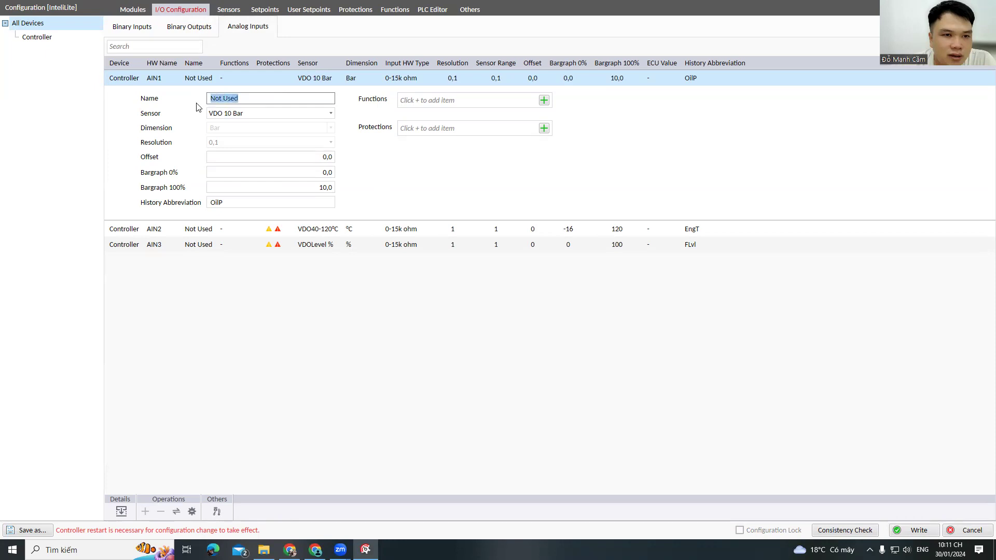
{"action": "type", "text": "Oil preesur"}
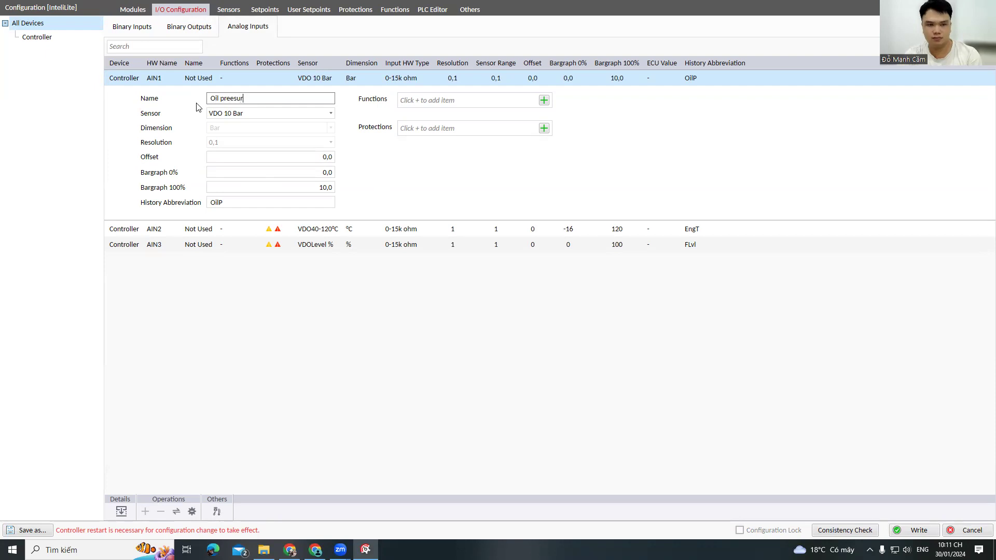
{"action": "left_click", "coordinate": [556, 190]}
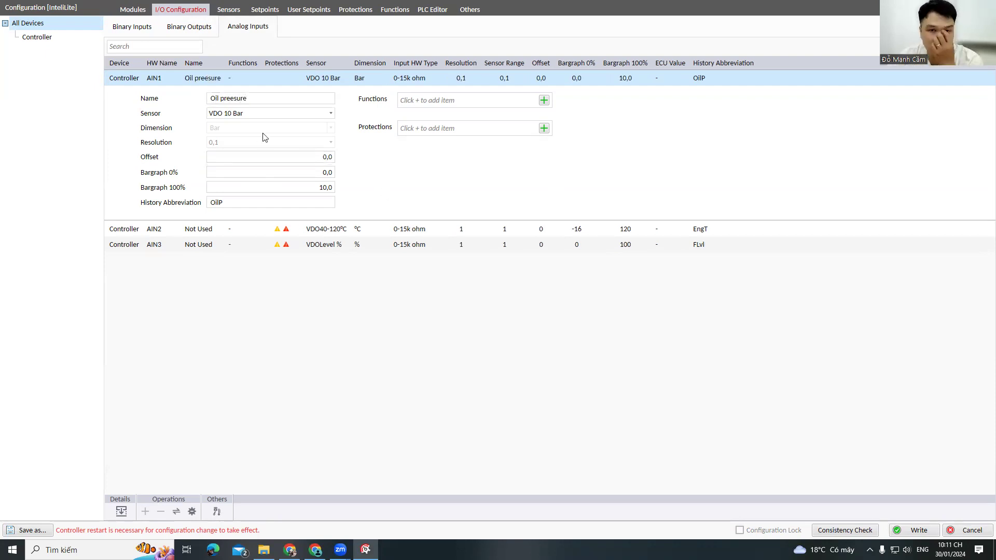
{"action": "left_click", "coordinate": [544, 100]}
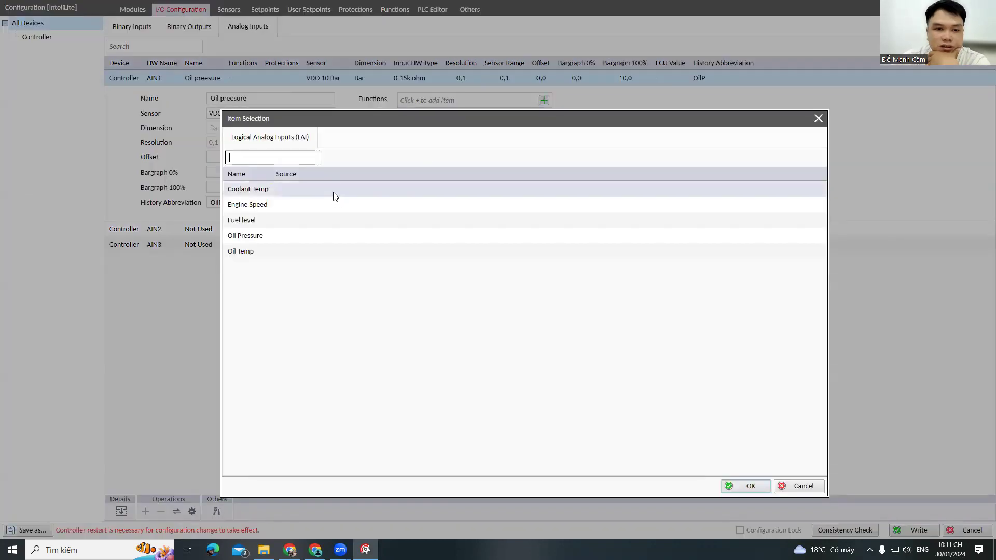
{"action": "left_click", "coordinate": [296, 236]}
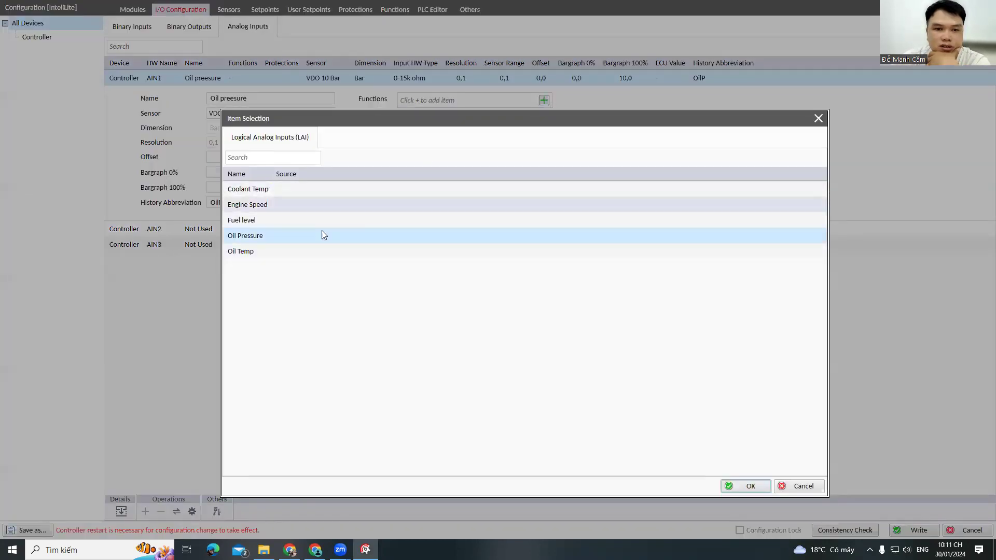
{"action": "double_click", "coordinate": [295, 236]}
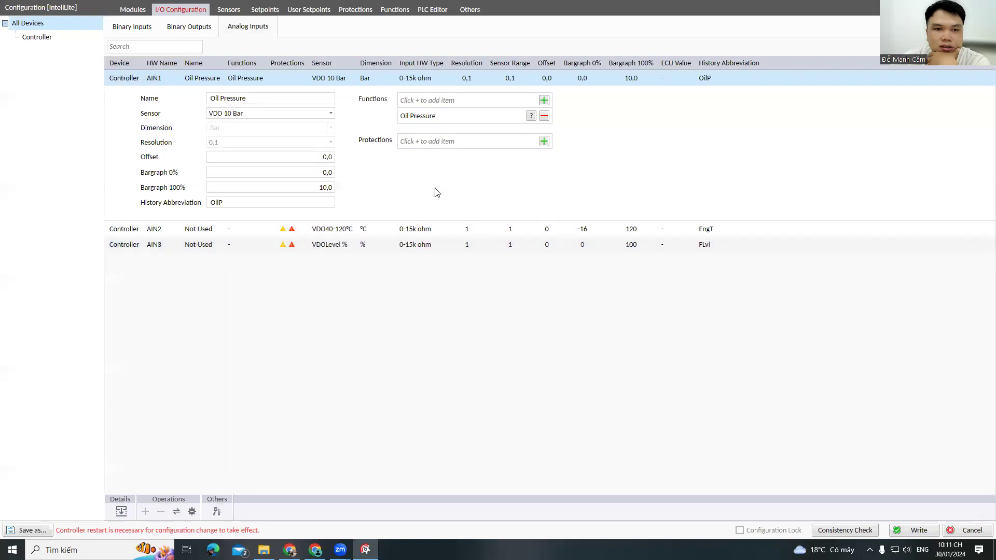
{"action": "left_click", "coordinate": [544, 141]}
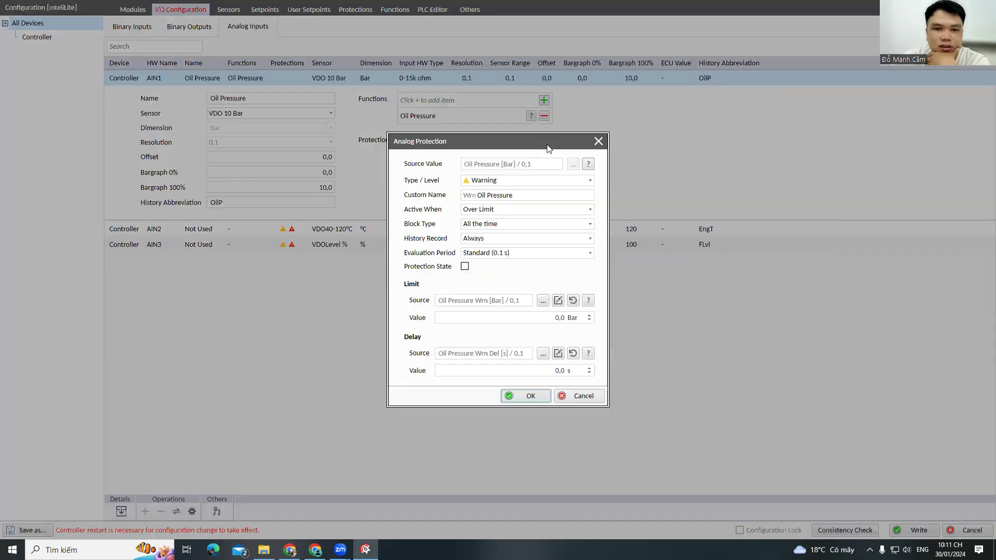
{"action": "left_click", "coordinate": [551, 185]}
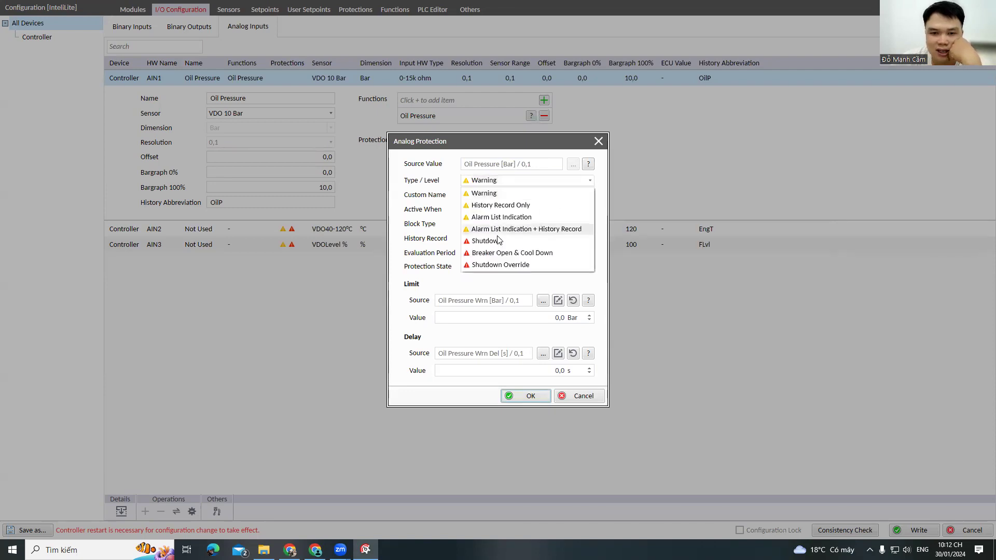
{"action": "left_click", "coordinate": [525, 239]}
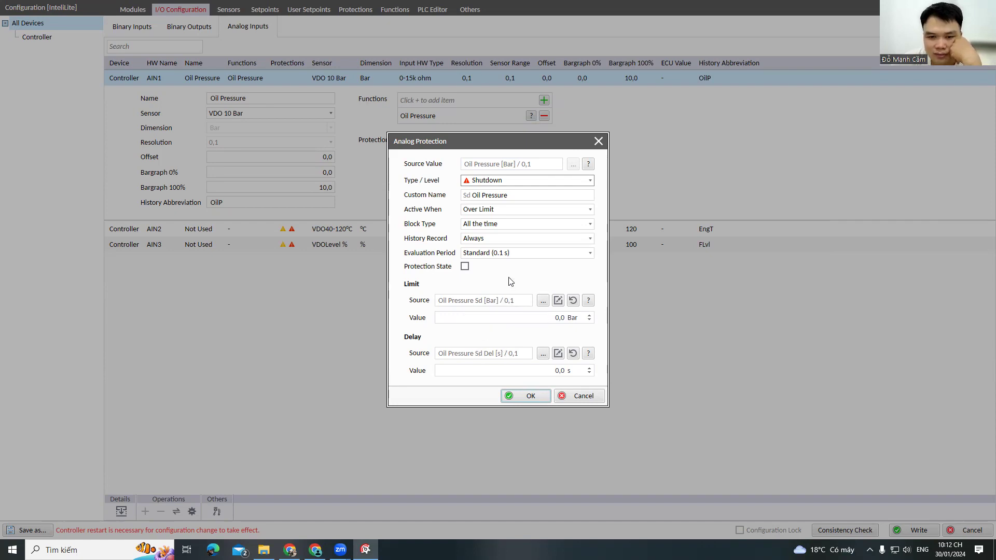
{"action": "left_click", "coordinate": [543, 194]}
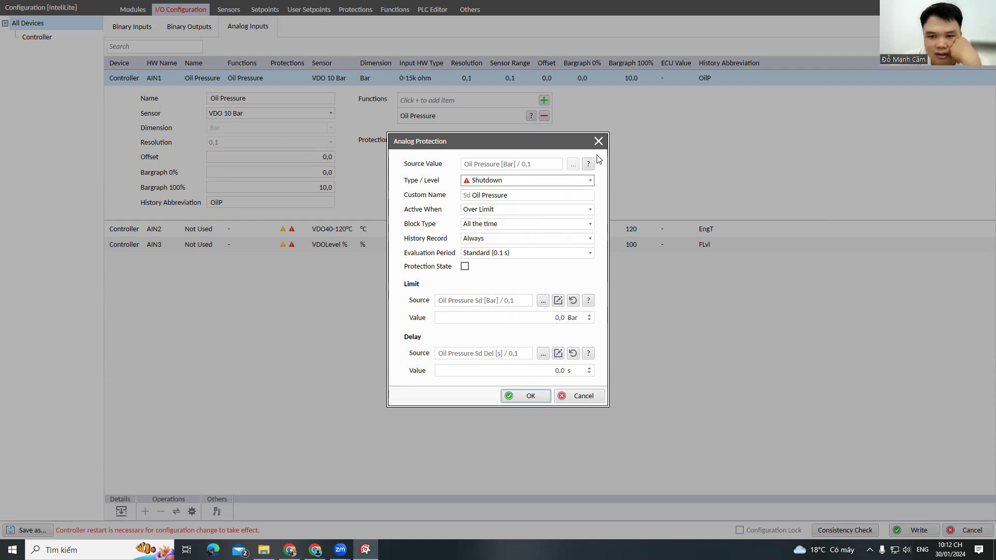
{"action": "left_click", "coordinate": [586, 399]}
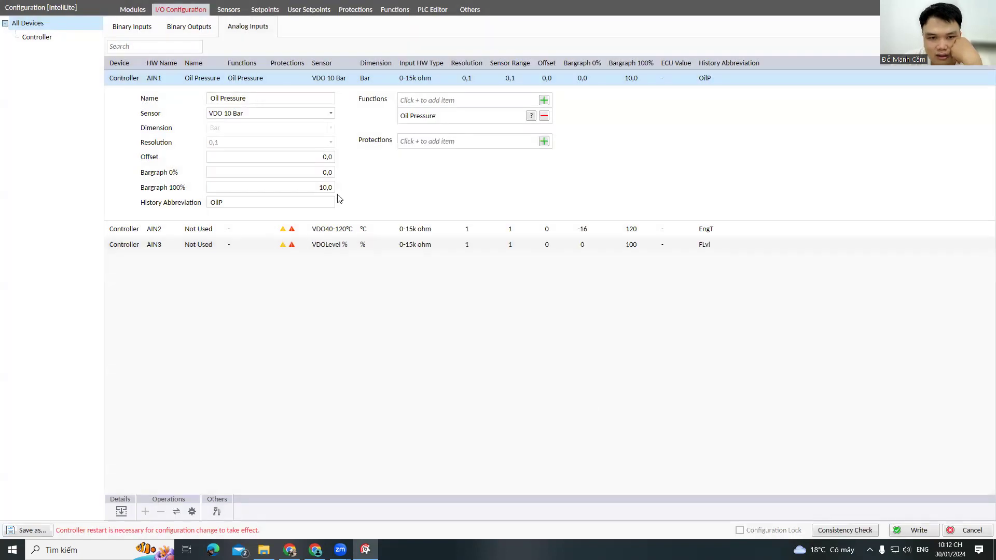
Step: Review the AIN2 coolant input unchanged, then show the VDO 10 Bar curve (10 Ω/0.0 Bar to 180 Ω/10.0 Bar)
{"action": "left_click", "coordinate": [253, 228]}
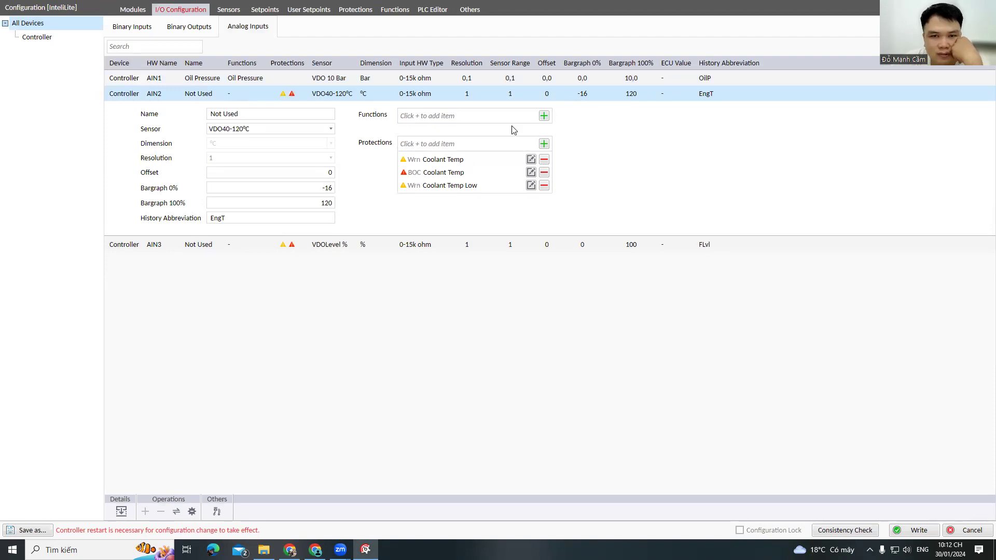
{"action": "left_click", "coordinate": [543, 115]}
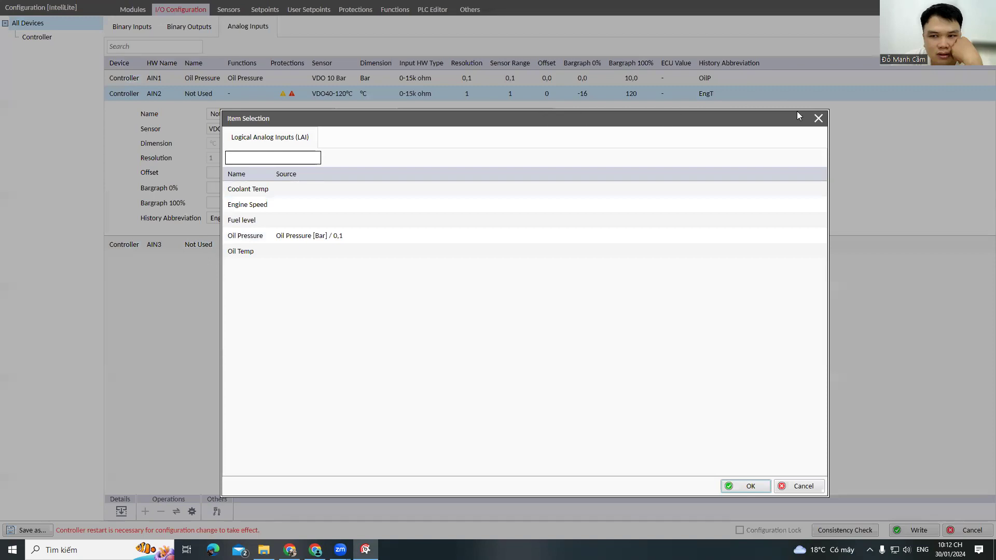
{"action": "left_click", "coordinate": [817, 118]}
{"action": "left_click", "coordinate": [263, 216]}
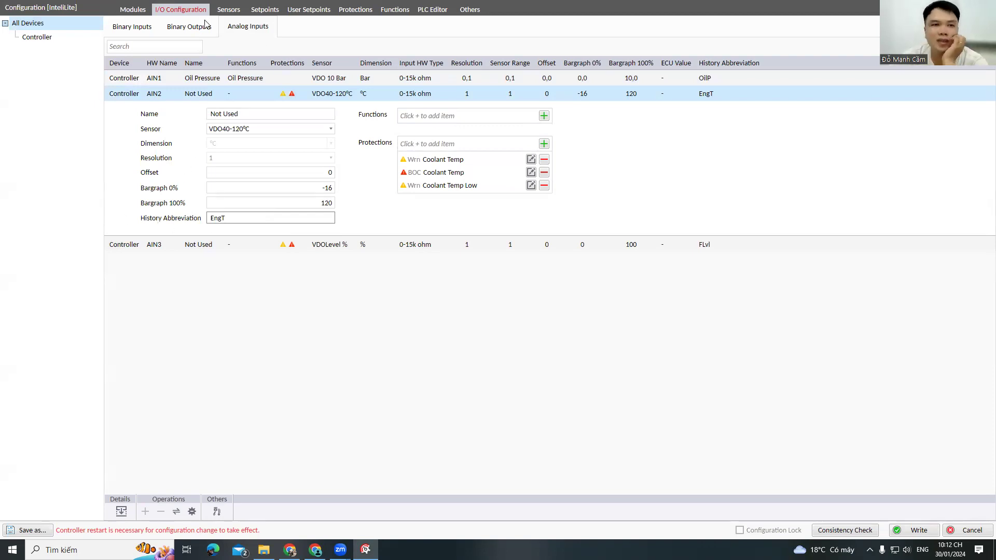
{"action": "left_click", "coordinate": [218, 10]}
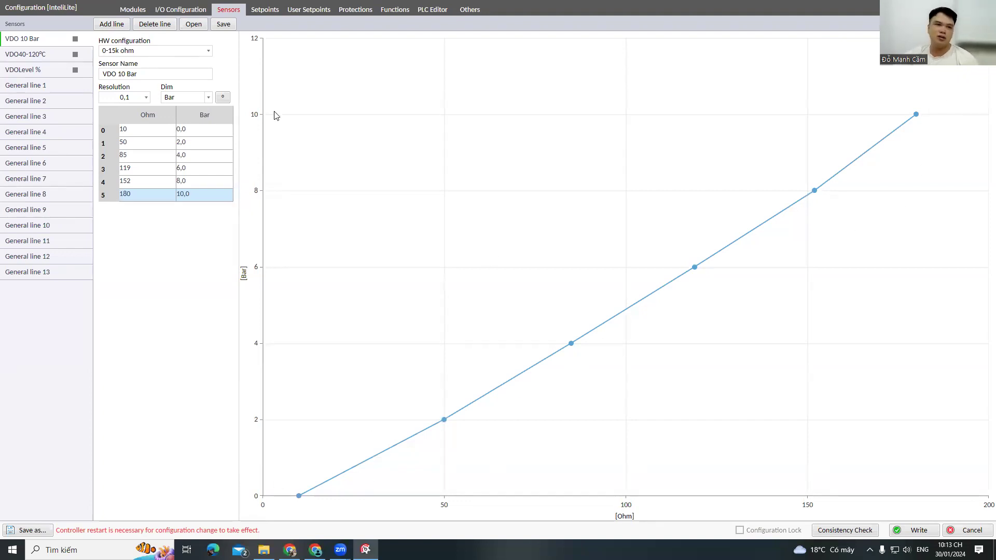
Step: Review the VDO40-120°C and VDOLevel % curves, keeping 0-15k ohm hardware, then show Basic Settings setpoints
{"action": "left_click", "coordinate": [45, 57]}
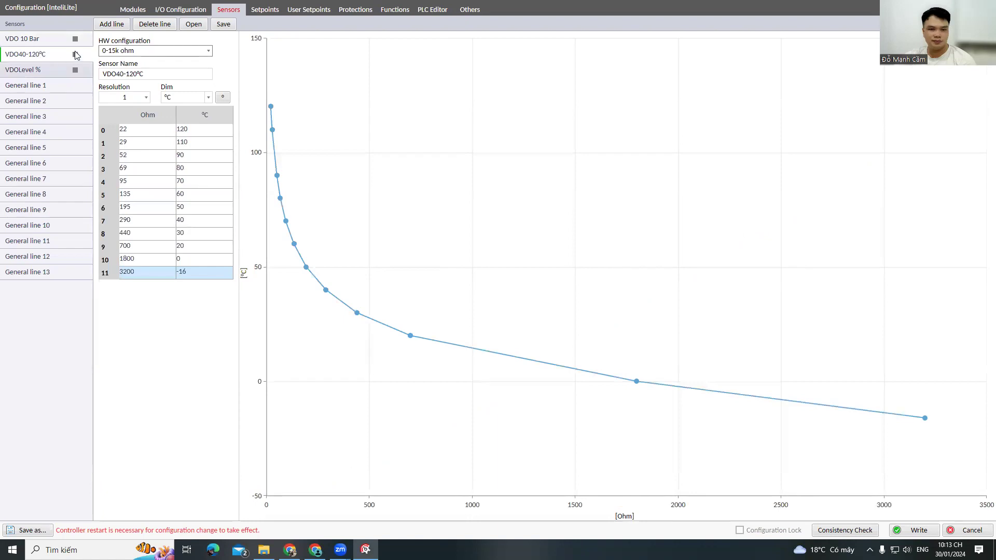
{"action": "left_click", "coordinate": [42, 71]}
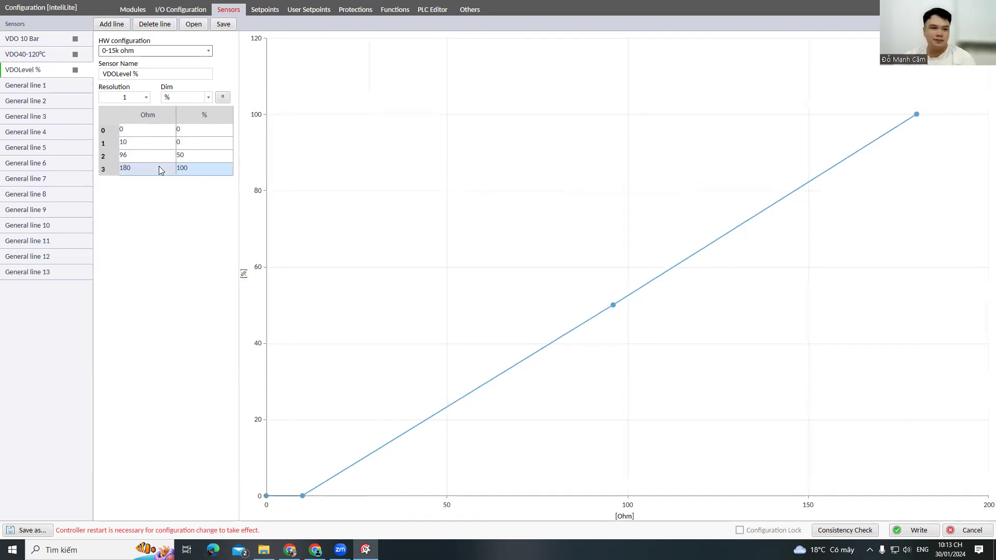
{"action": "left_click", "coordinate": [161, 52]}
{"action": "left_click", "coordinate": [160, 51]}
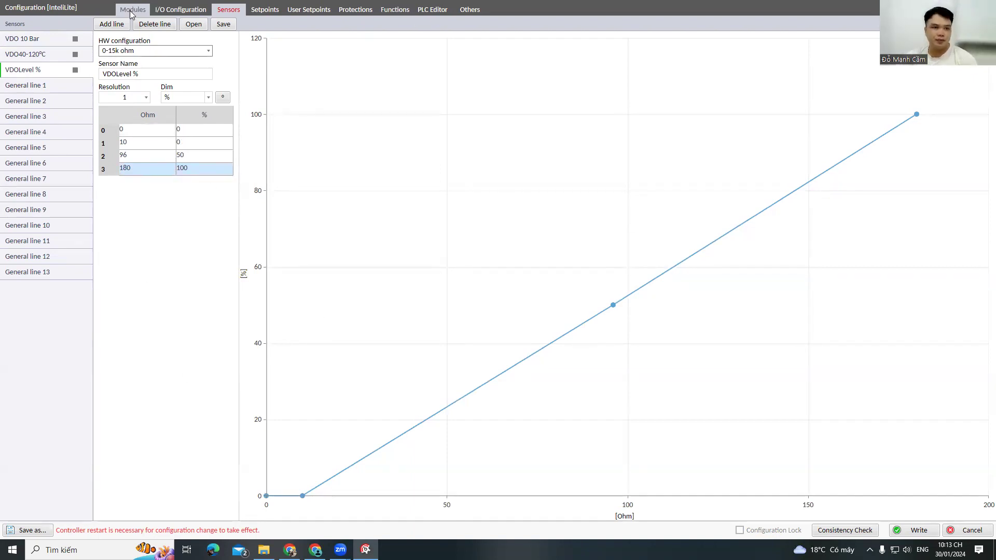
{"action": "left_click", "coordinate": [263, 9]}
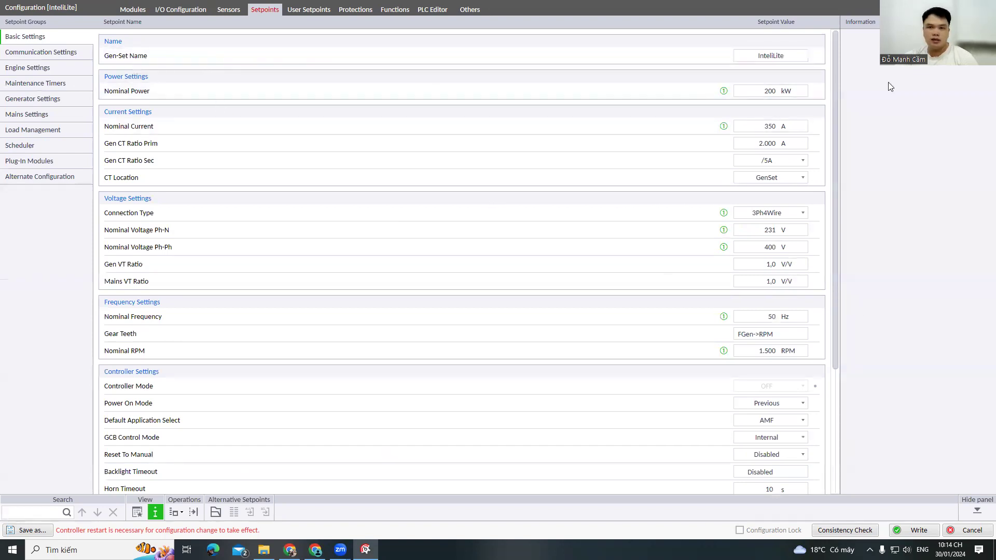
Step: Rename the gen-set to CC and check the Nominal Power and Nominal Current setpoints
{"action": "left_click", "coordinate": [790, 59]}
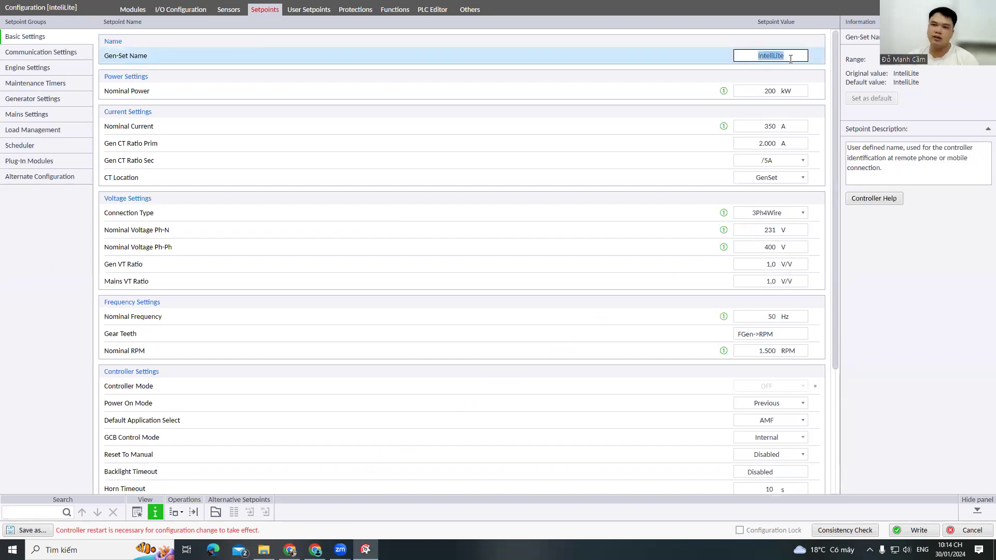
{"action": "type", "text": "CC"}
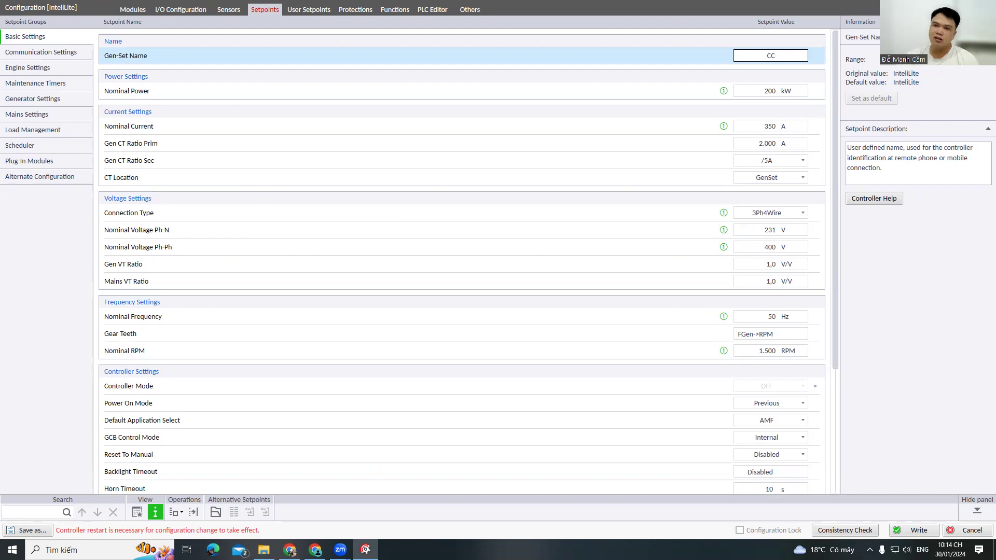
{"action": "left_click", "coordinate": [768, 94]}
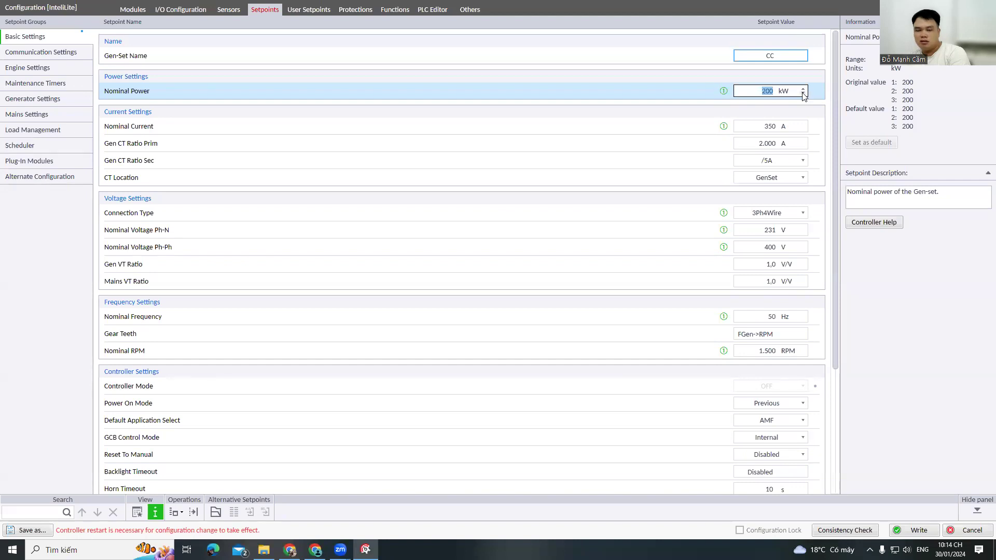
{"action": "left_click", "coordinate": [581, 125]}
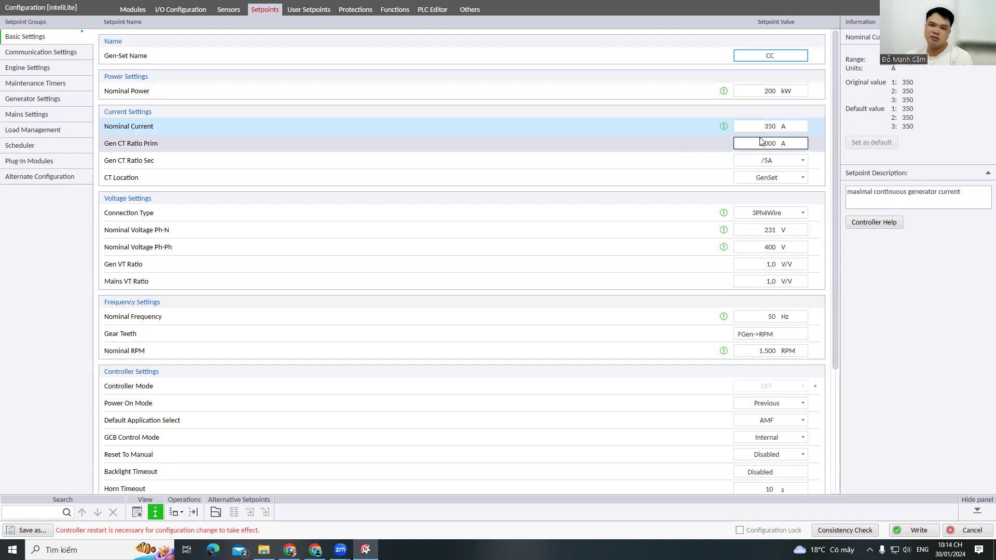
{"action": "left_click", "coordinate": [660, 143]}
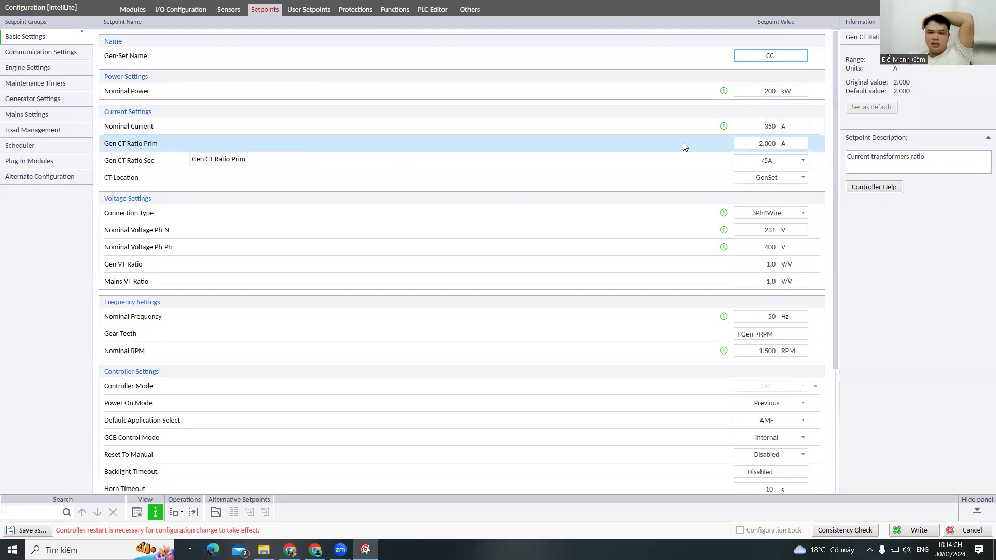
Step: Set Gen CT Ratio Prim to 350 A, keeping /5A secondary and GenSet CT location
{"action": "left_click", "coordinate": [773, 143]}
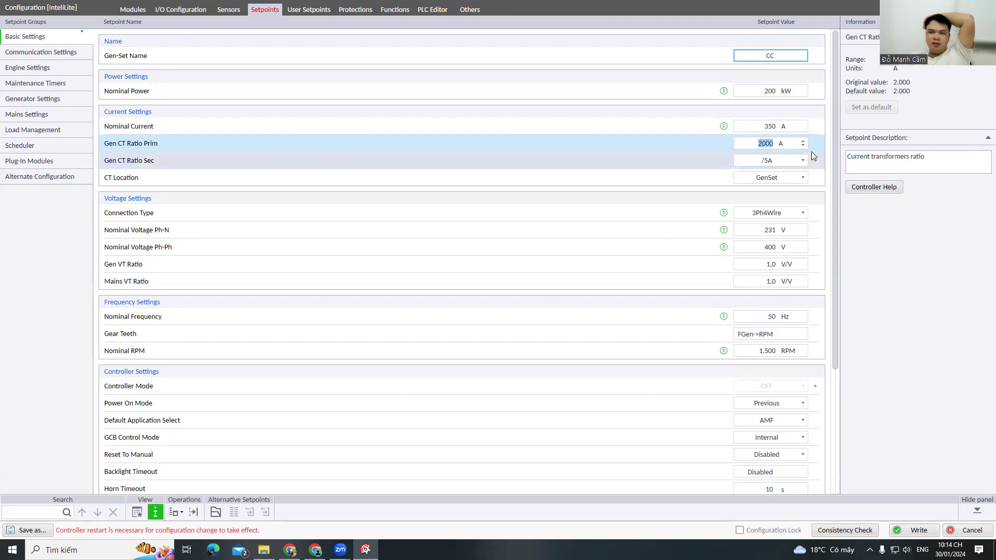
{"action": "type", "text": "350"}
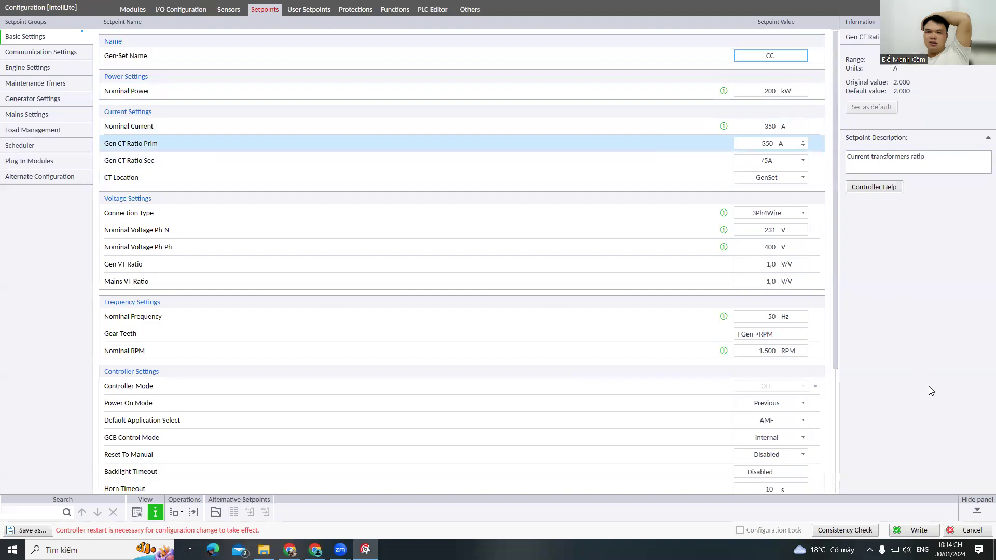
{"action": "key", "text": "Return"}
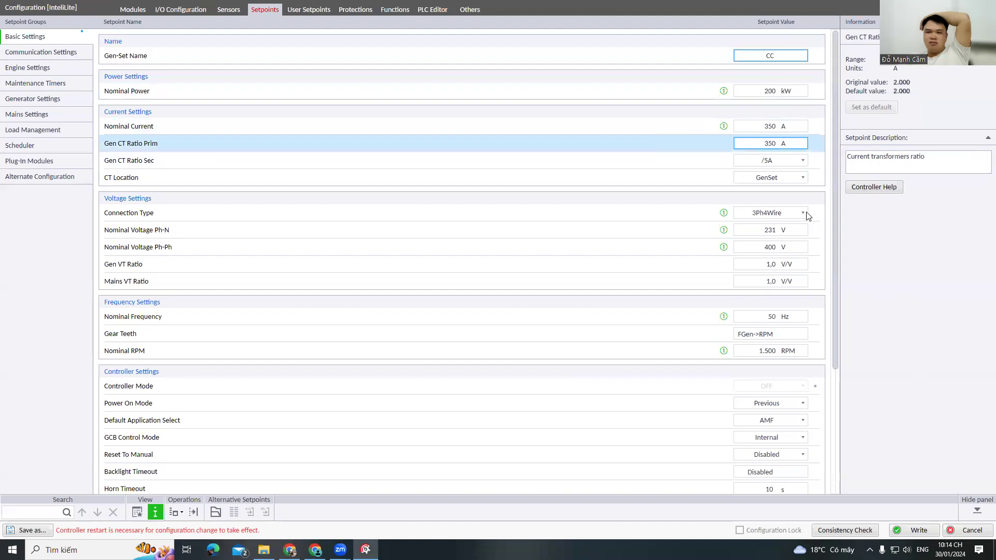
{"action": "left_click", "coordinate": [794, 161]}
{"action": "left_click", "coordinate": [793, 161]}
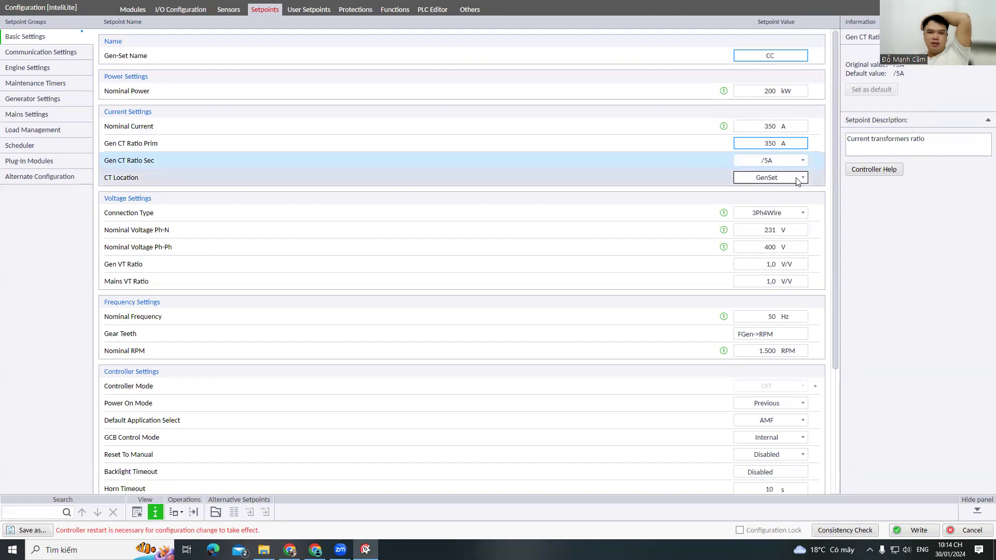
{"action": "left_click", "coordinate": [798, 180]}
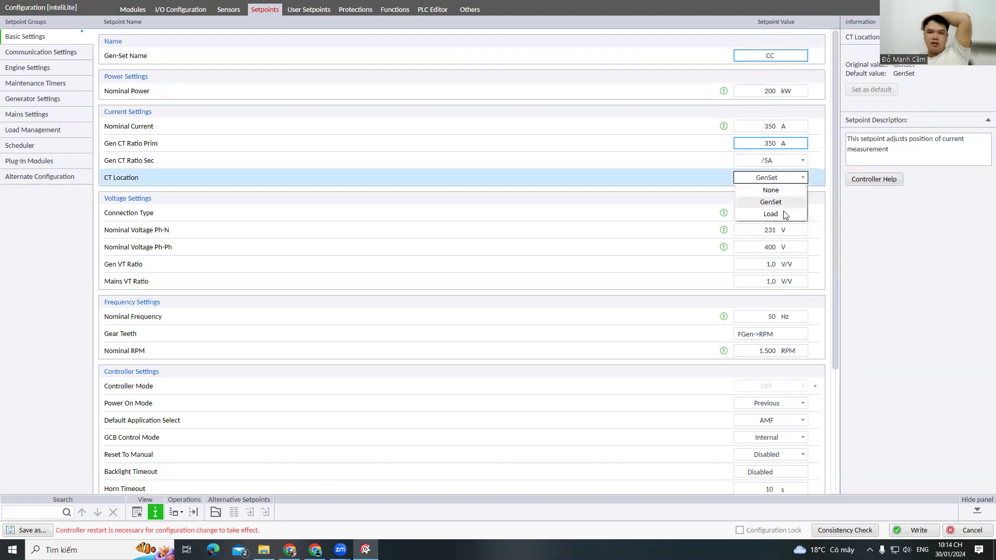
{"action": "left_click", "coordinate": [783, 202]}
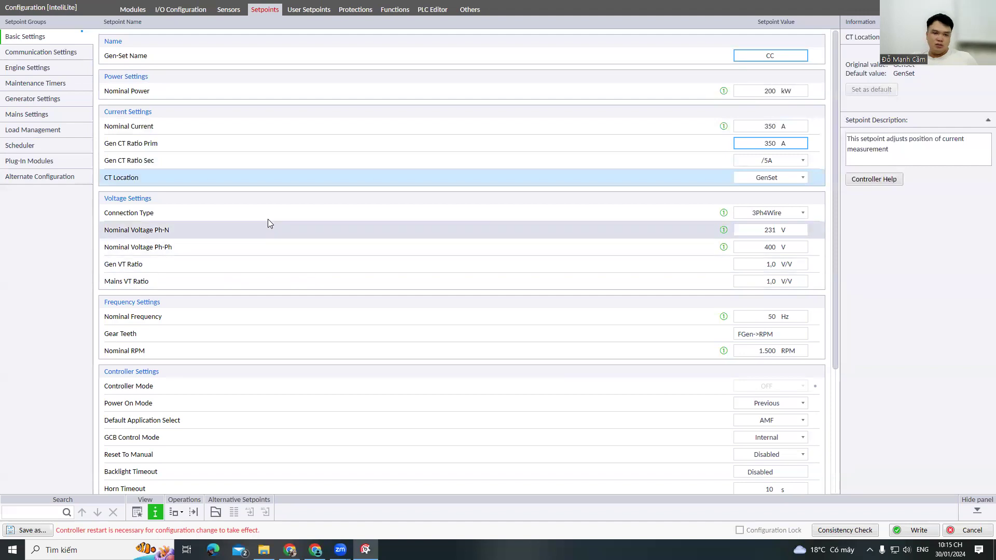
Step: Keep the Connection Type at 3Ph4Wire
{"action": "left_click", "coordinate": [804, 213]}
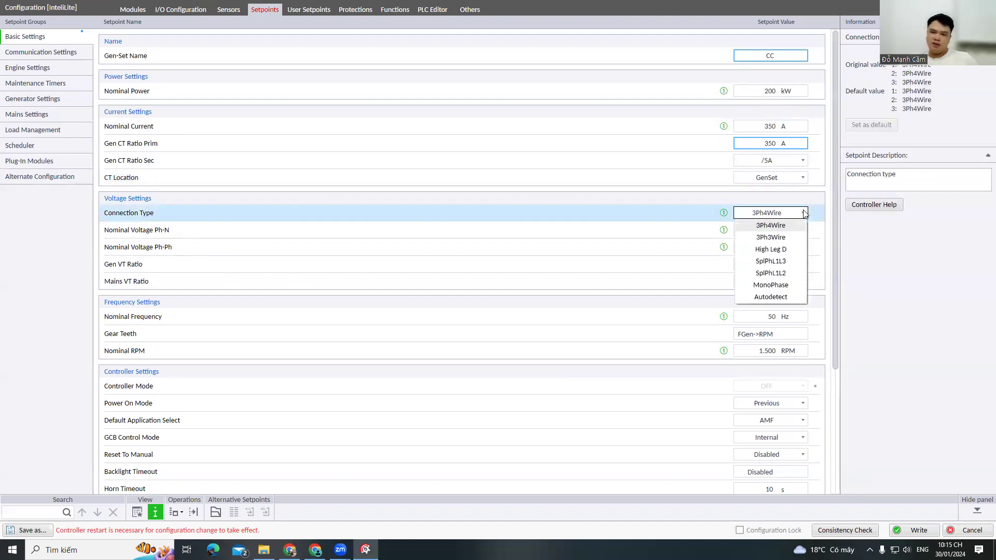
{"action": "left_click", "coordinate": [804, 213]}
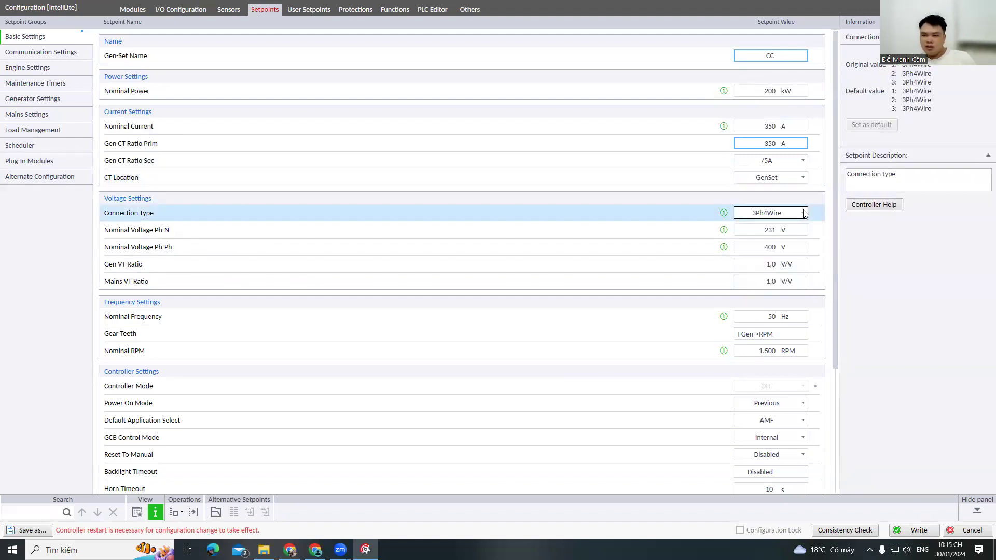
{"action": "left_click", "coordinate": [803, 213]}
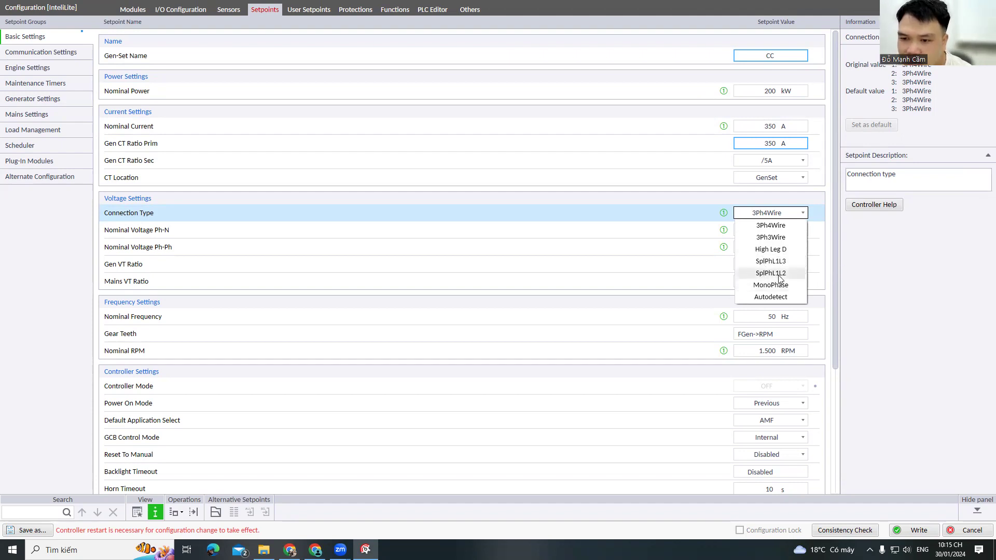
{"action": "left_click", "coordinate": [887, 285]}
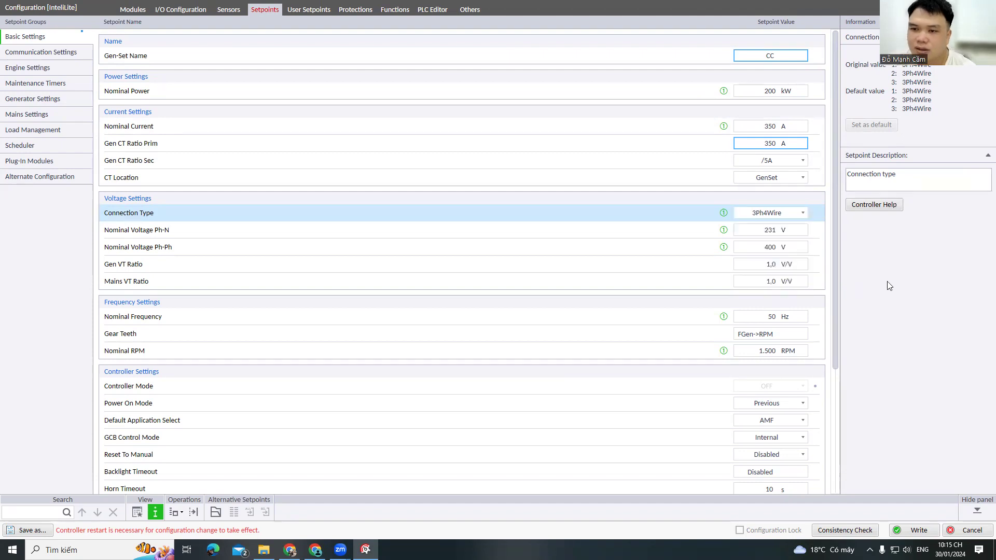
Step: Change Nominal Voltage Ph-N from 231 to 230 V and check the Ph-Ph and VT ratio rows
{"action": "left_click", "coordinate": [771, 234]}
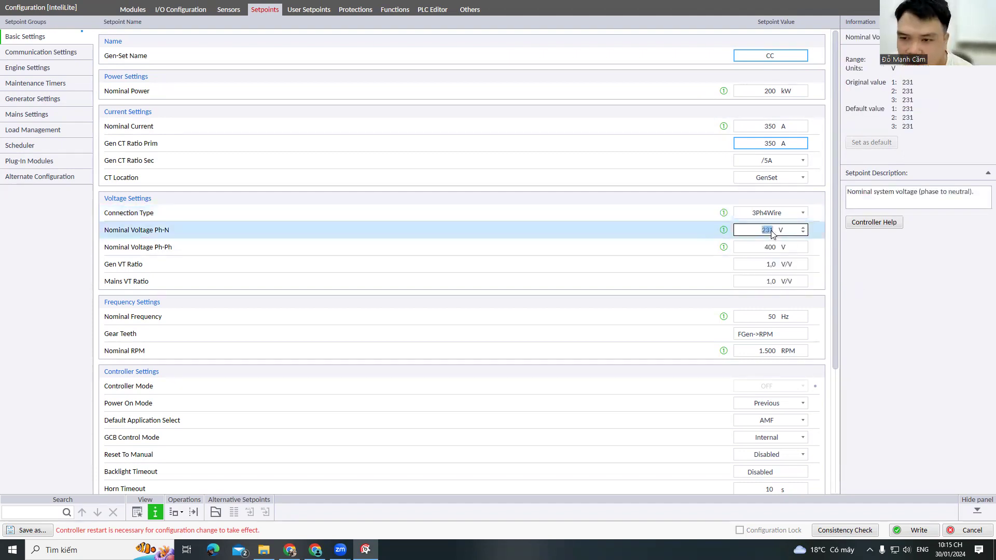
{"action": "key", "text": "BackSpace"}
{"action": "type", "text": "0"}
{"action": "key", "text": "Return"}
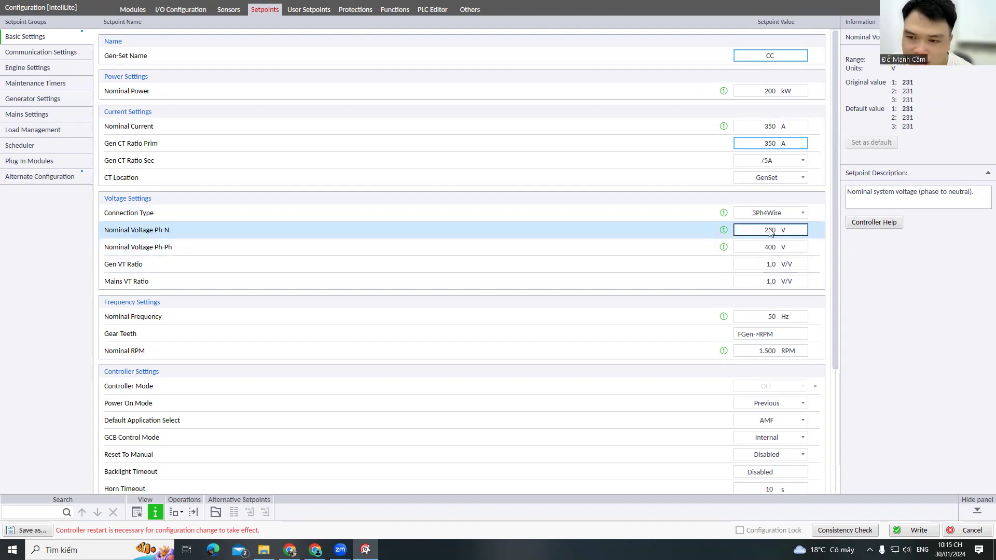
{"action": "left_click", "coordinate": [785, 251]}
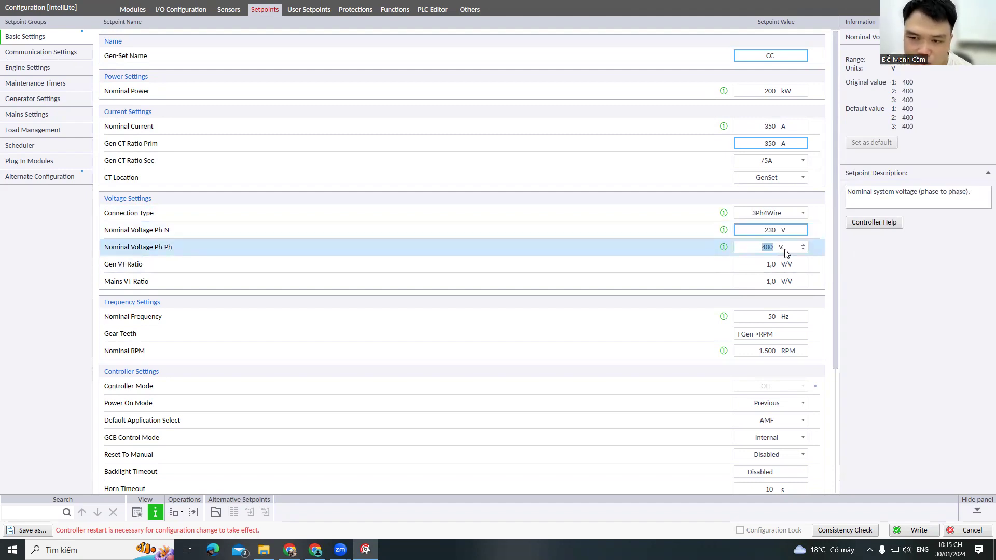
{"action": "left_click", "coordinate": [781, 265]}
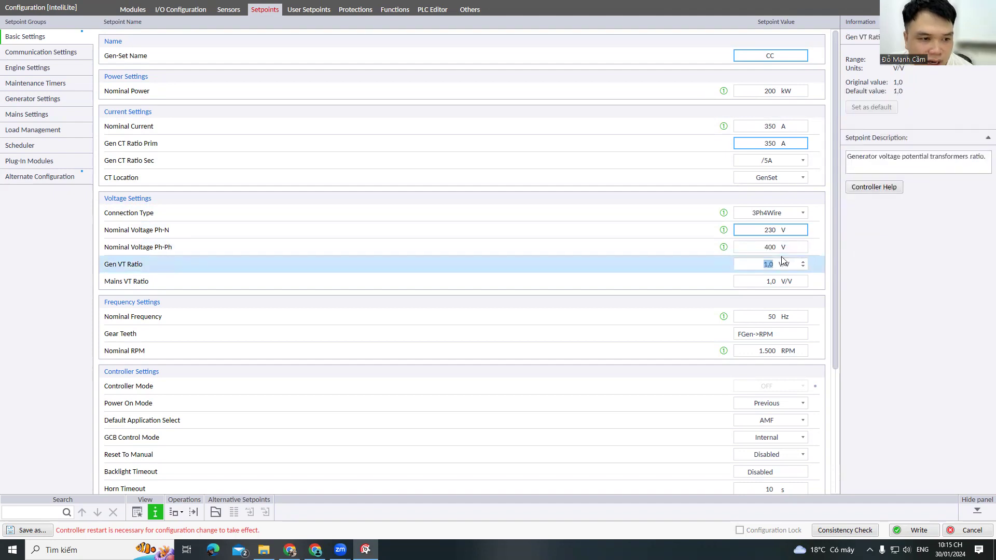
{"action": "left_click", "coordinate": [674, 282]}
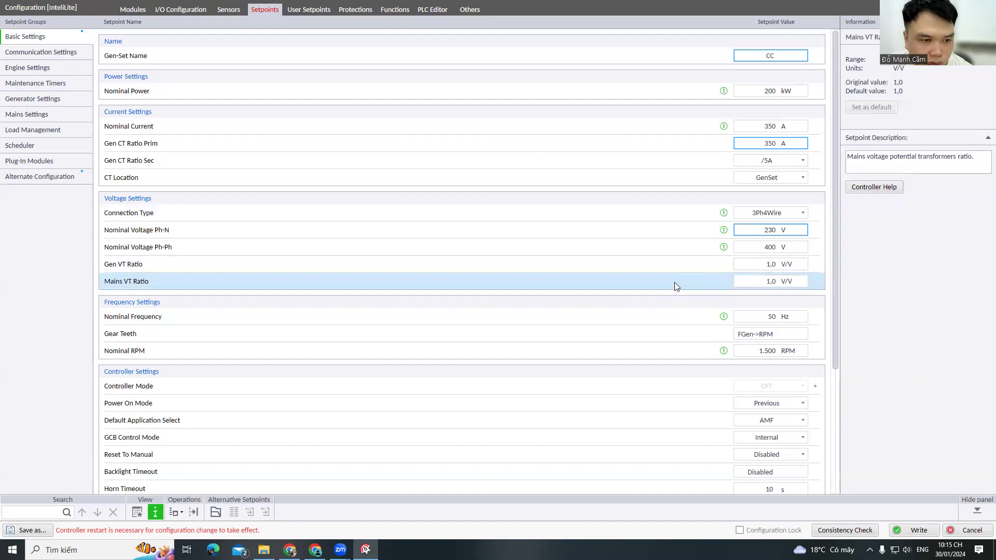
Step: Review the remaining Basic Settings, reading Controller Mode and keeping Power On Mode at Previous
{"action": "scroll", "coordinate": [642, 270], "scroll_direction": "down", "scroll_amount": 1}
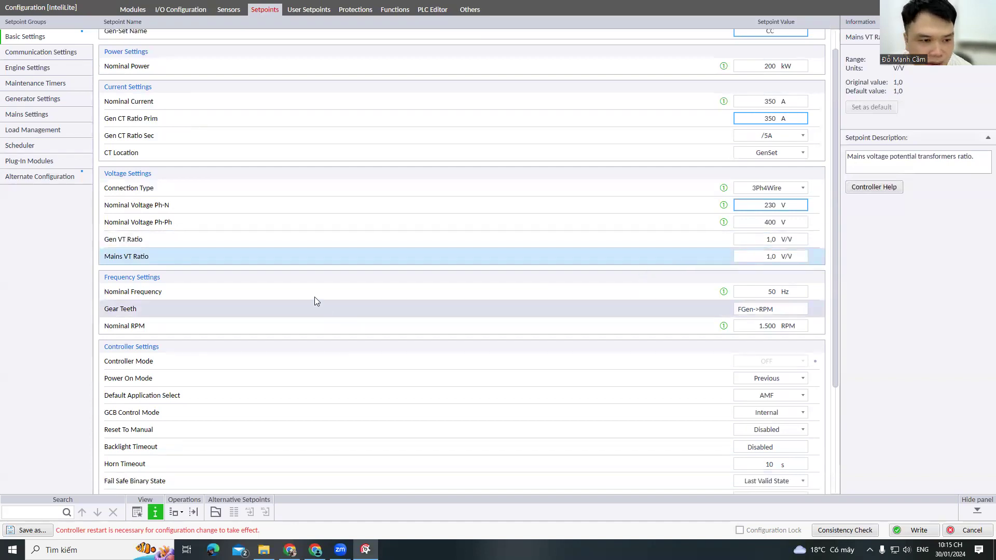
{"action": "scroll", "coordinate": [415, 309], "scroll_direction": "down", "scroll_amount": 1}
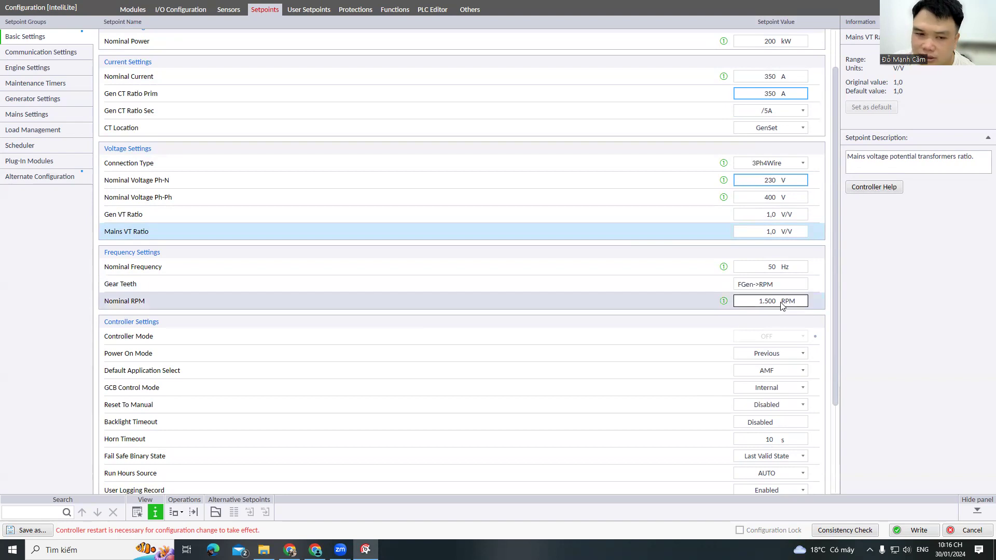
{"action": "scroll", "coordinate": [465, 419], "scroll_direction": "down", "scroll_amount": 1}
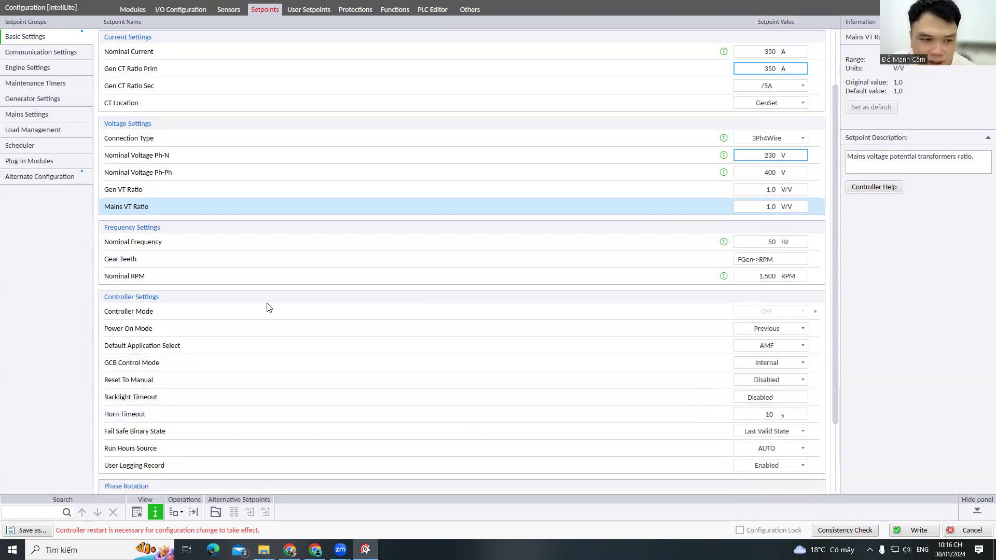
{"action": "scroll", "coordinate": [234, 299], "scroll_direction": "down", "scroll_amount": 1}
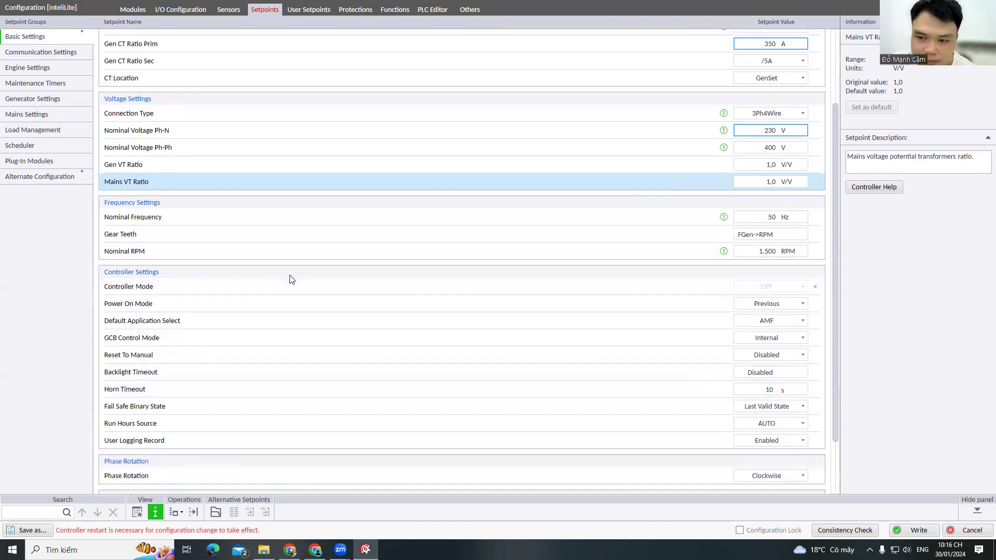
{"action": "left_click", "coordinate": [806, 285]}
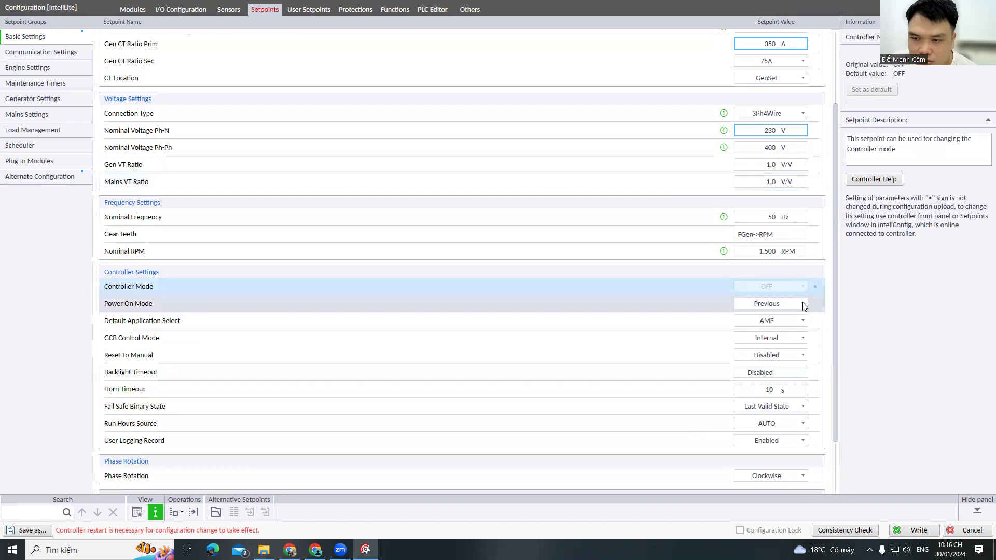
{"action": "left_click", "coordinate": [802, 305]}
{"action": "left_click", "coordinate": [803, 305]}
{"action": "left_click", "coordinate": [802, 304]}
{"action": "left_click", "coordinate": [175, 309]}
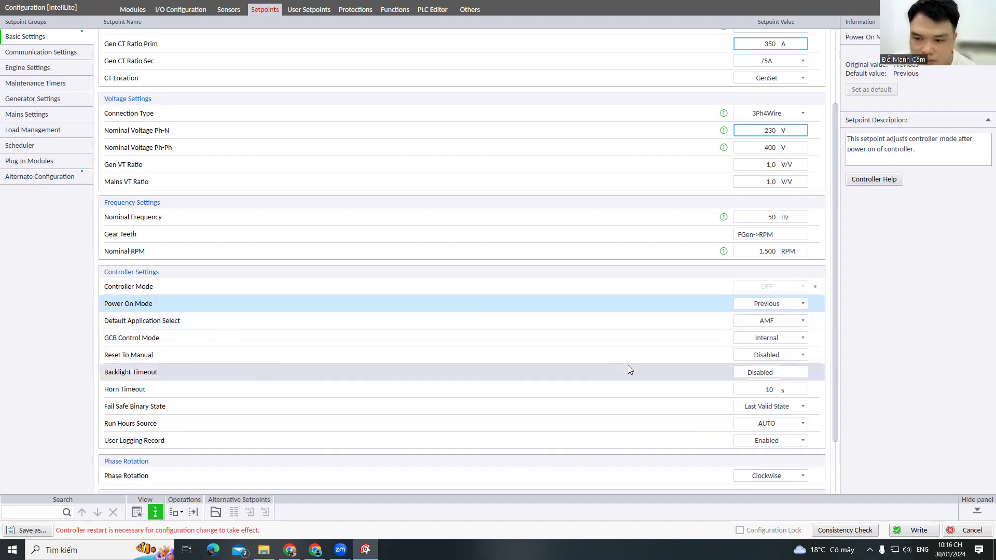
Step: Show the Communication Settings group with Controller Address 1
{"action": "scroll", "coordinate": [607, 366], "scroll_direction": "down", "scroll_amount": 1}
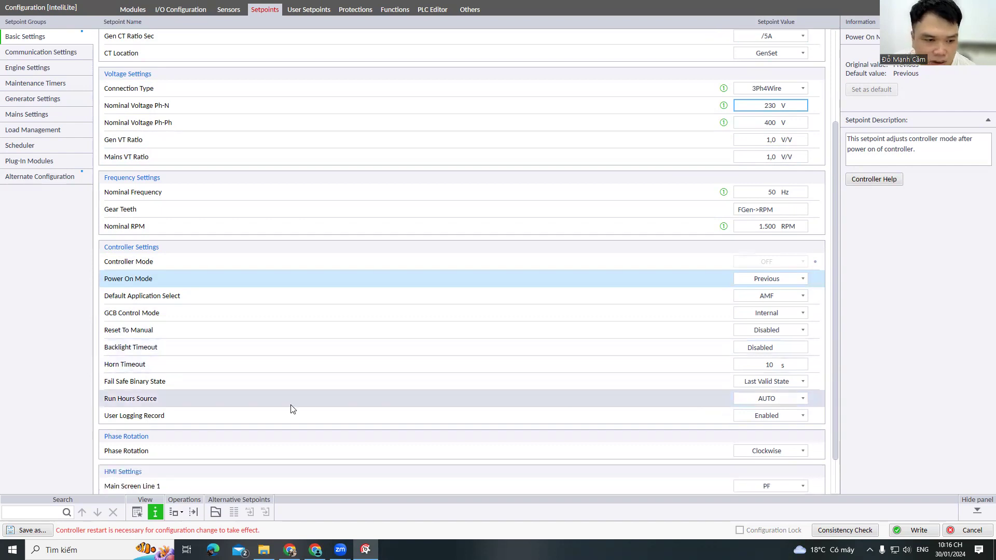
{"action": "scroll", "coordinate": [302, 403], "scroll_direction": "down", "scroll_amount": 1}
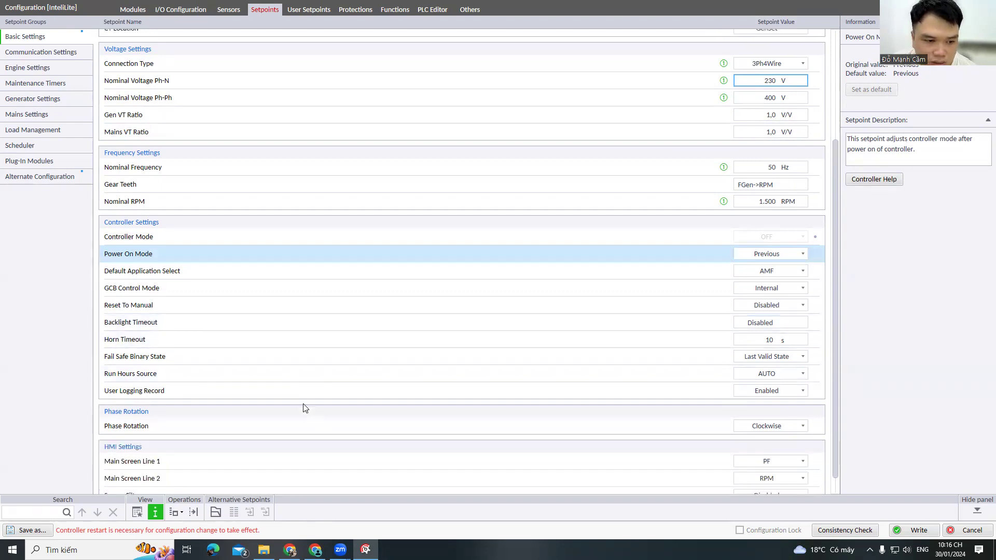
{"action": "scroll", "coordinate": [622, 392], "scroll_direction": "down", "scroll_amount": 1}
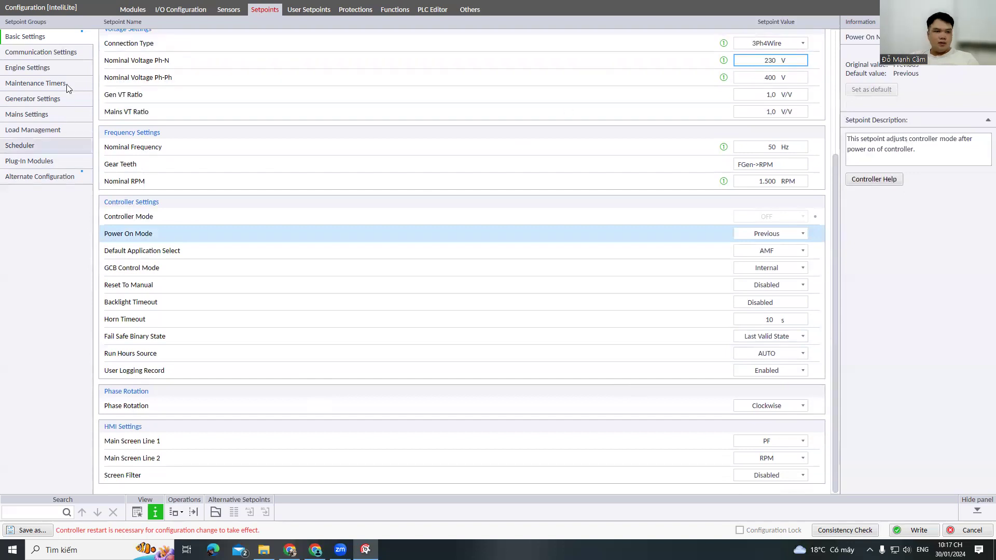
{"action": "left_click", "coordinate": [52, 51]}
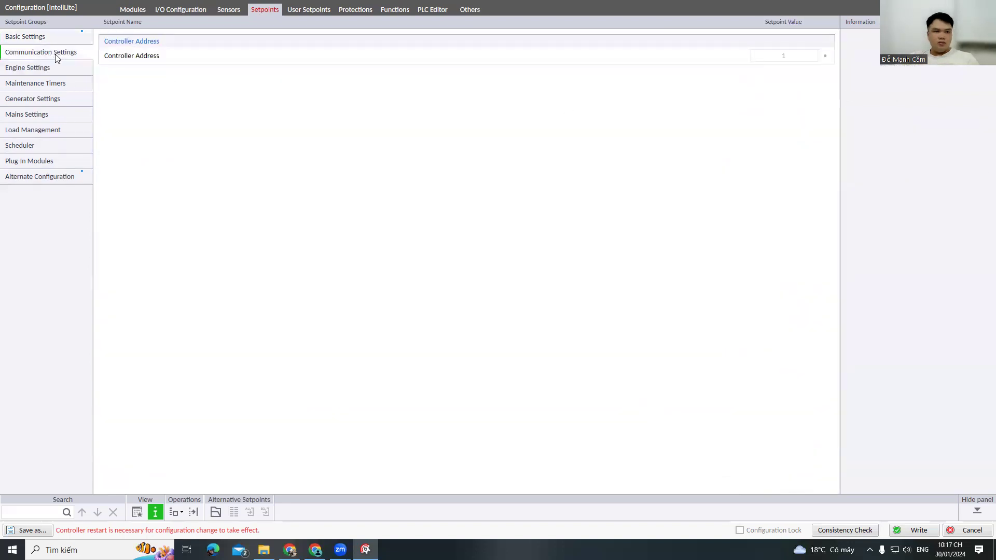
Step: In Engine Settings, keep Fuel Solenoid at Diesel and raise Maximum Cranking Time to 8 s
{"action": "left_click", "coordinate": [58, 67]}
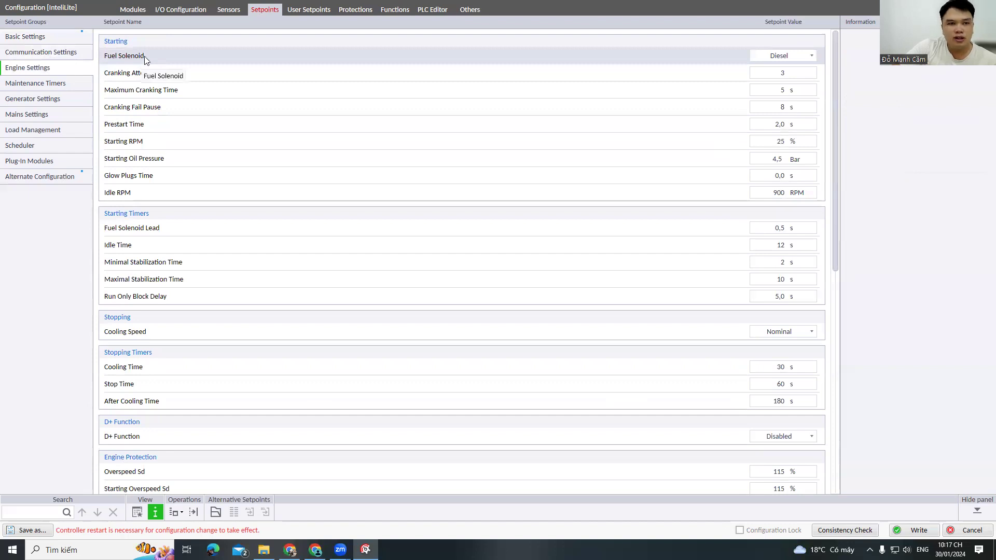
{"action": "left_click", "coordinate": [813, 58]}
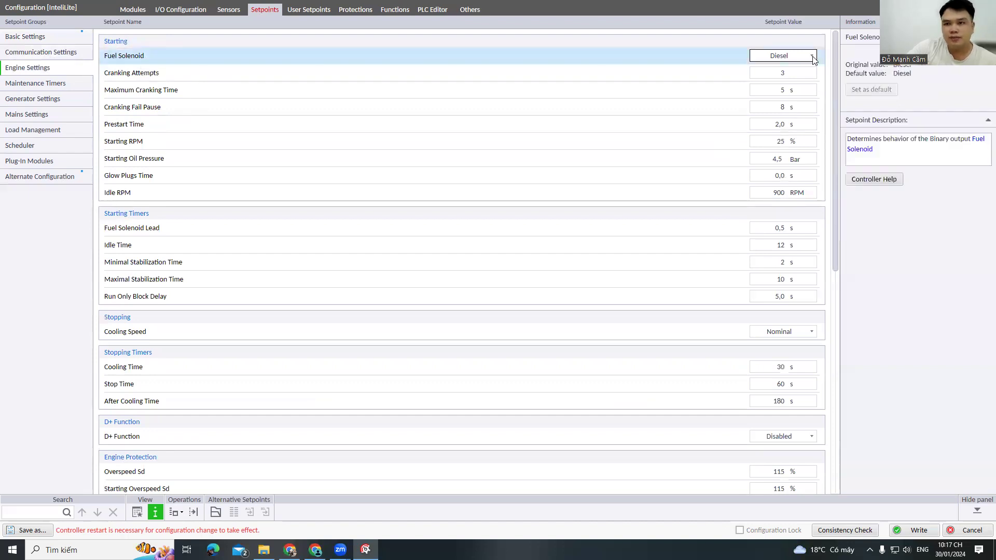
{"action": "left_click", "coordinate": [814, 57]}
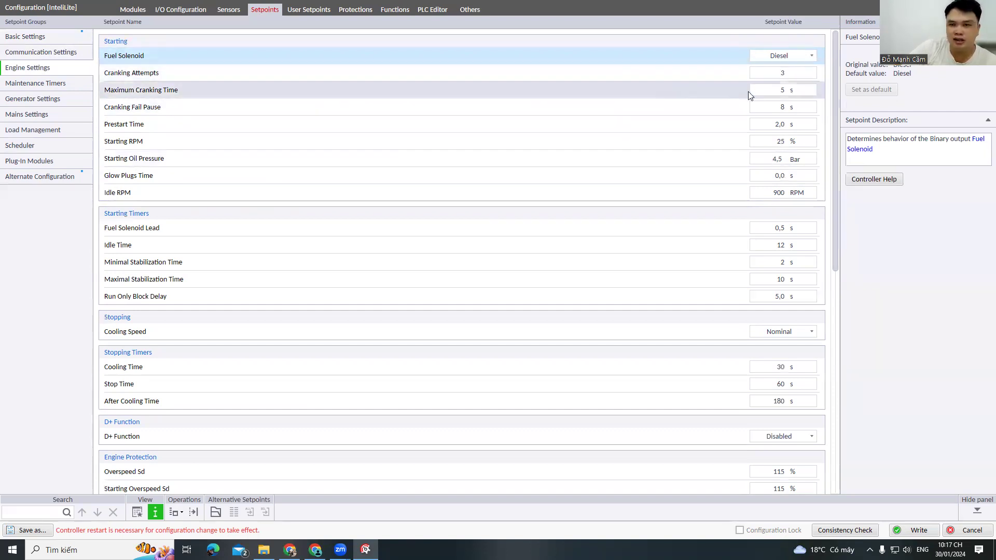
{"action": "left_click", "coordinate": [782, 93]}
{"action": "left_click", "coordinate": [812, 88]}
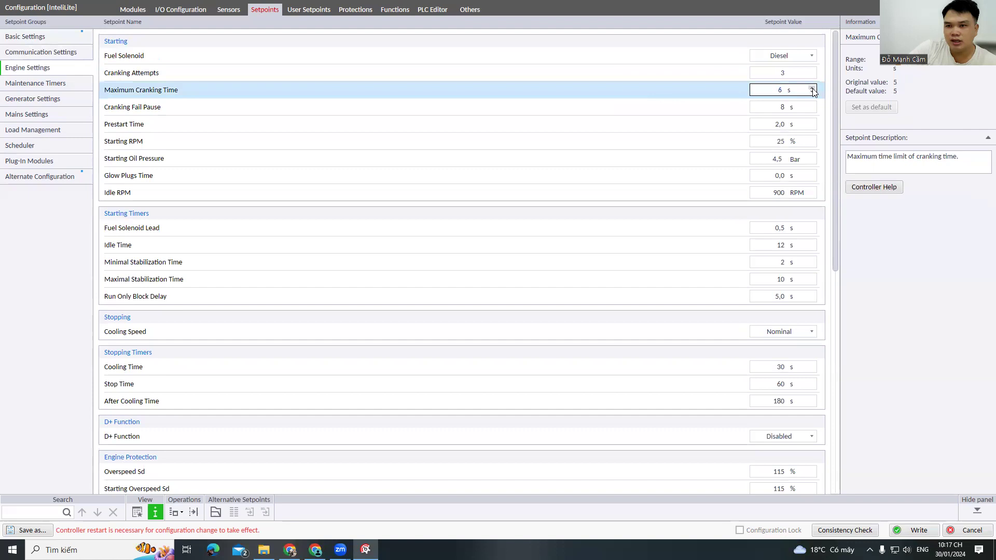
{"action": "key", "text": "Return"}
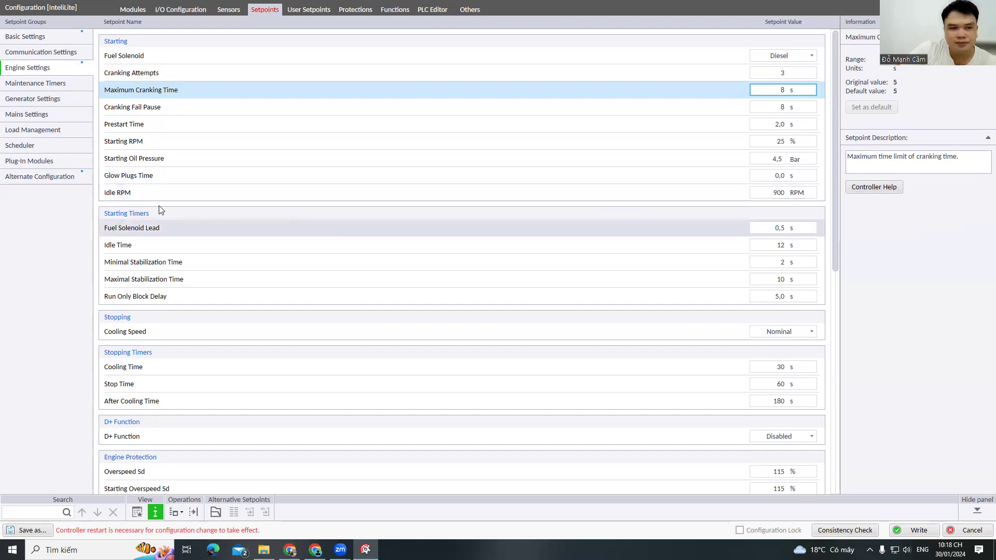
{"action": "scroll", "coordinate": [243, 219], "scroll_direction": "down", "scroll_amount": 1}
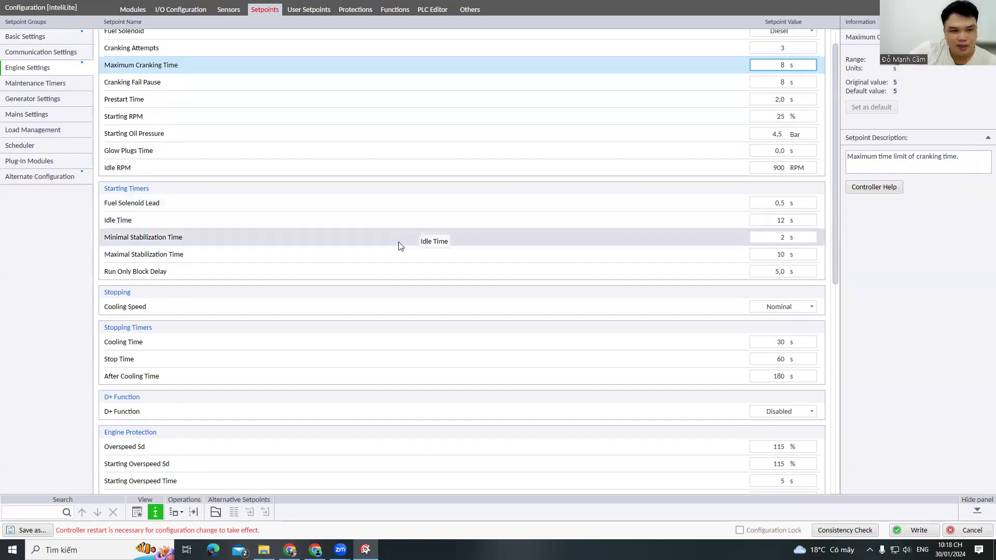
{"action": "scroll", "coordinate": [373, 235], "scroll_direction": "down", "scroll_amount": 1}
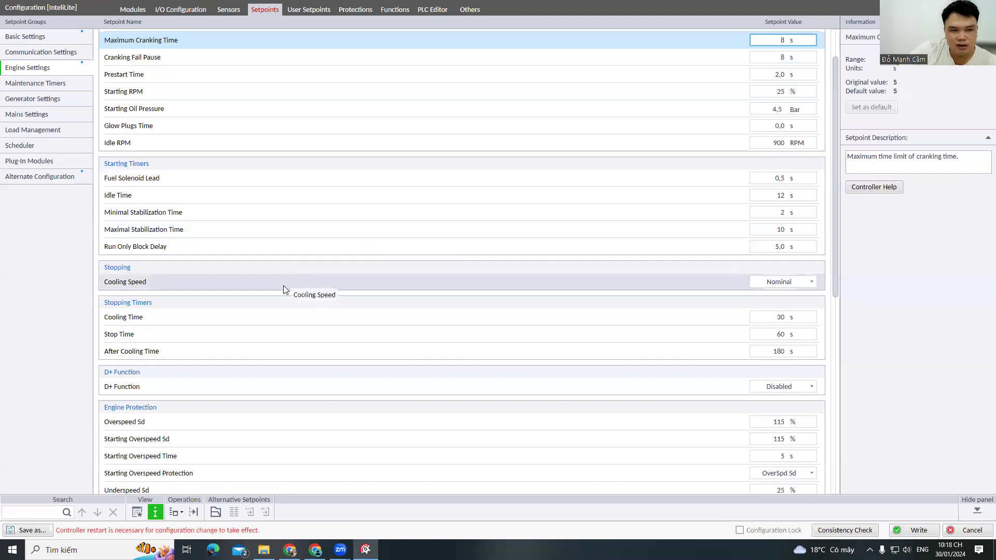
{"action": "left_click", "coordinate": [788, 282]}
{"action": "left_click", "coordinate": [811, 282]}
{"action": "scroll", "coordinate": [264, 283], "scroll_direction": "down", "scroll_amount": 1}
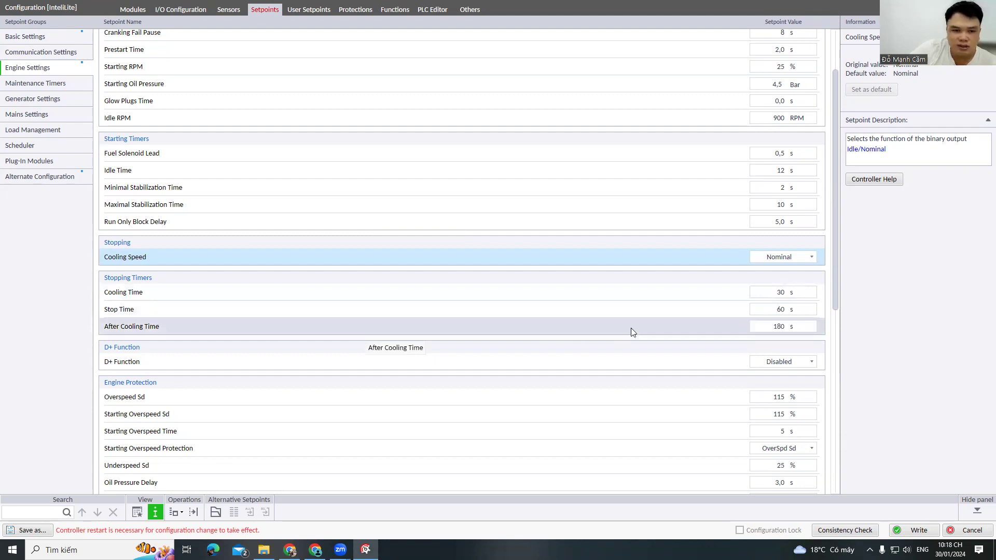
{"action": "scroll", "coordinate": [630, 331], "scroll_direction": "down", "scroll_amount": 1}
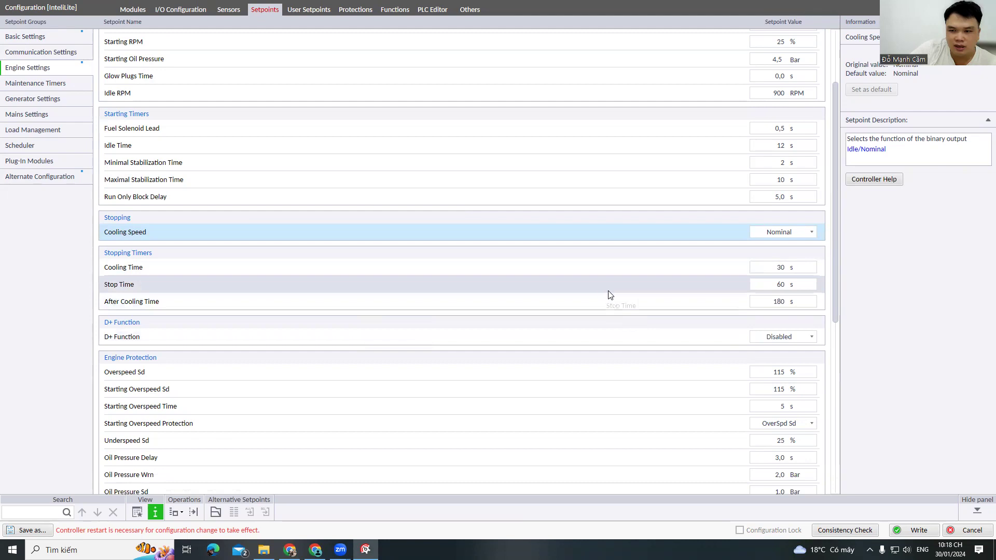
{"action": "scroll", "coordinate": [353, 307], "scroll_direction": "down", "scroll_amount": 1}
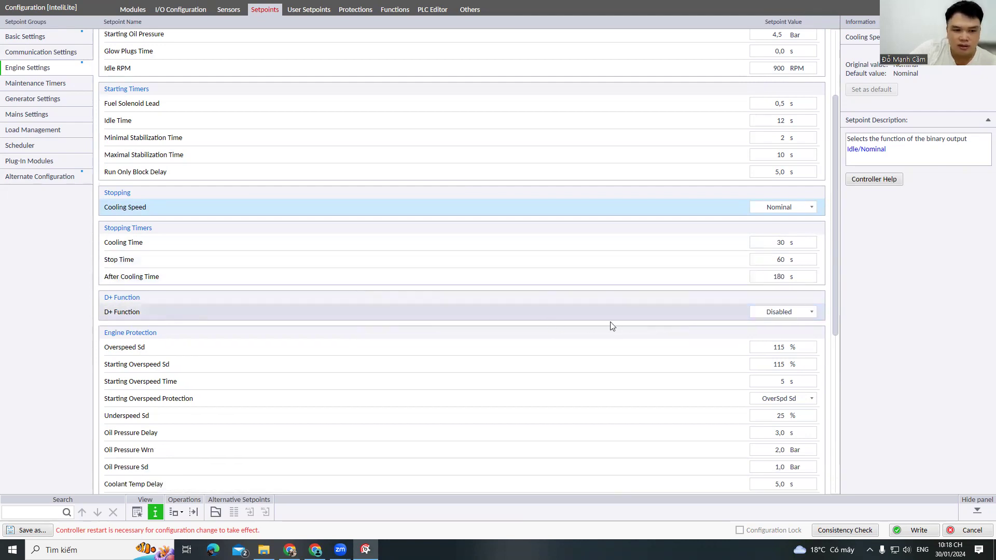
{"action": "left_click", "coordinate": [800, 311]}
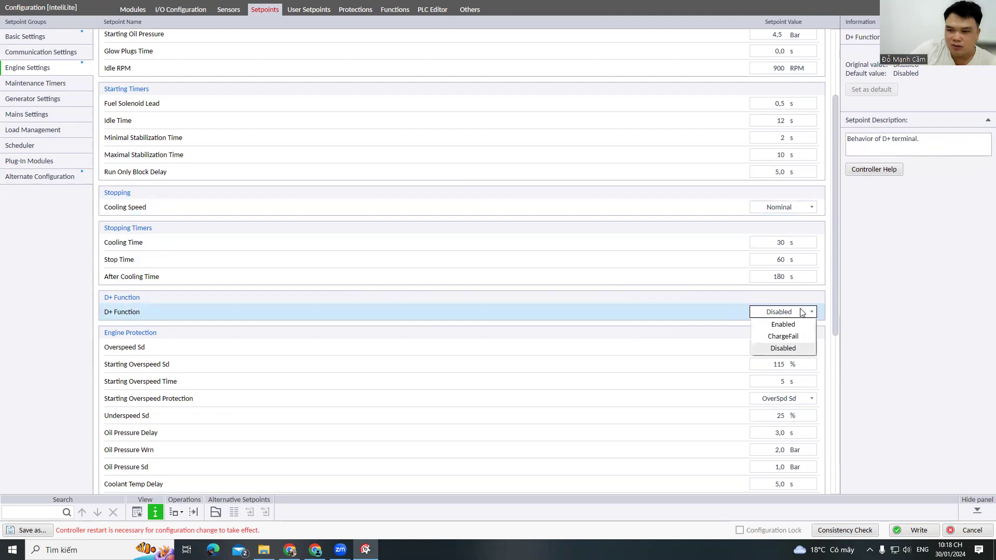
{"action": "left_click", "coordinate": [789, 348]}
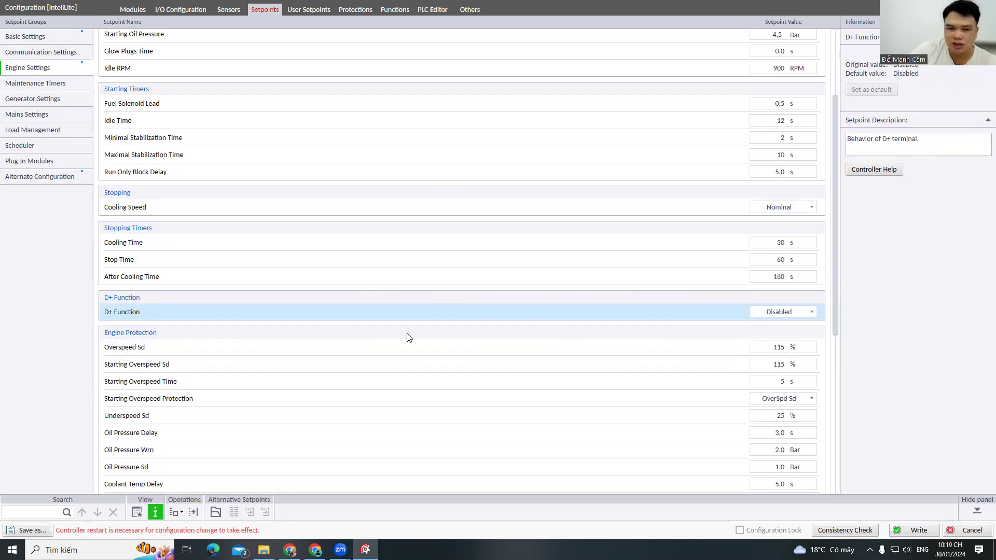
{"action": "scroll", "coordinate": [306, 372], "scroll_direction": "down", "scroll_amount": 1}
{"action": "scroll", "coordinate": [303, 368], "scroll_direction": "down", "scroll_amount": 5}
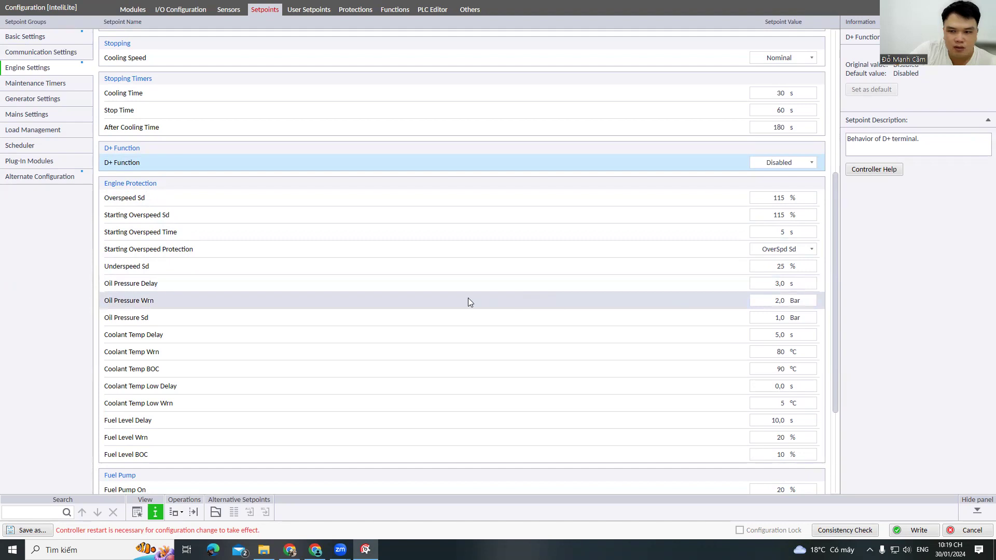
Step: Check Oil Pressure Wrn and Sd, and leave Coolant Temp Wrn at 93 °C
{"action": "left_click", "coordinate": [777, 301]}
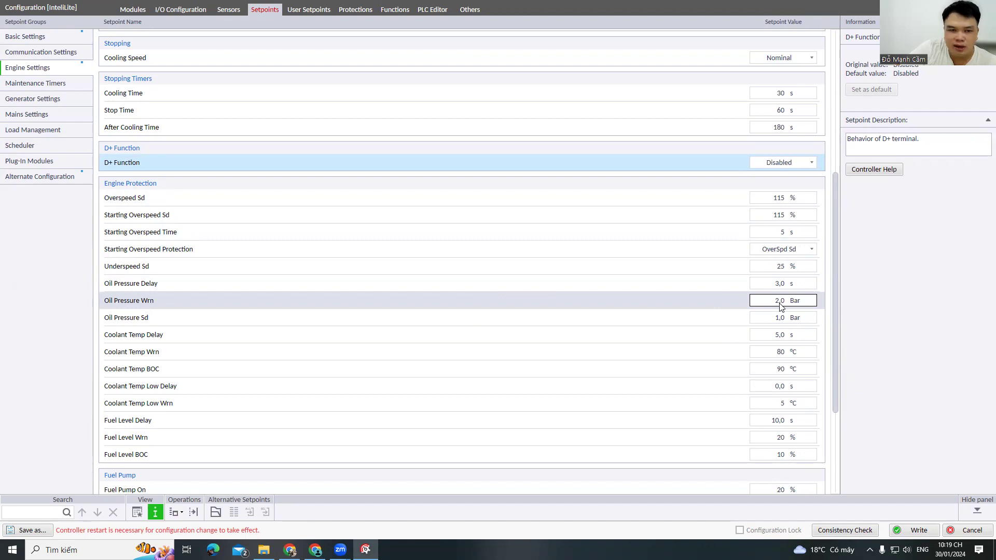
{"action": "left_click", "coordinate": [778, 318]}
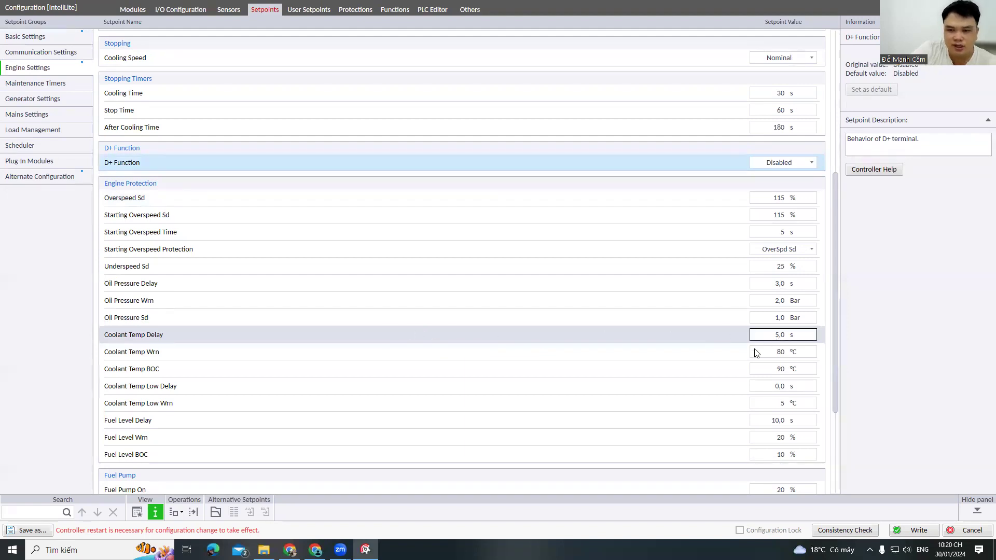
{"action": "left_click", "coordinate": [782, 351]}
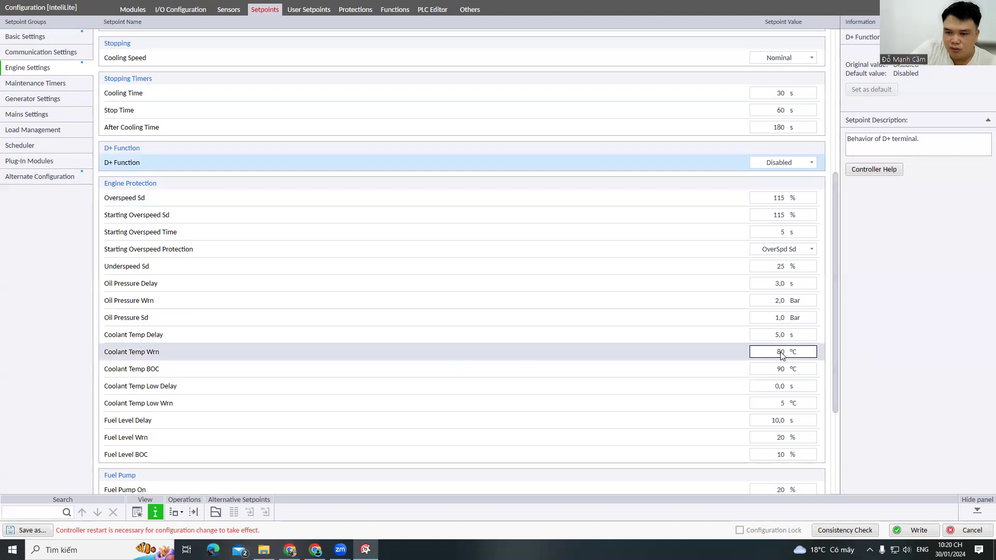
{"action": "left_click", "coordinate": [812, 349]}
{"action": "scroll", "coordinate": [813, 352], "scroll_direction": "up", "scroll_amount": 9}
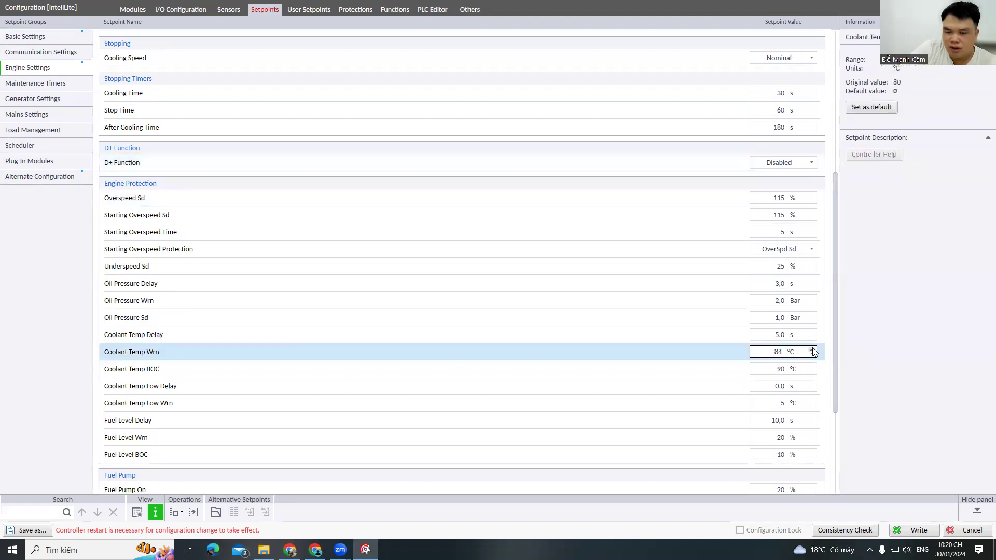
{"action": "scroll", "coordinate": [813, 352], "scroll_direction": "up", "scroll_amount": 4}
{"action": "left_click", "coordinate": [812, 354]}
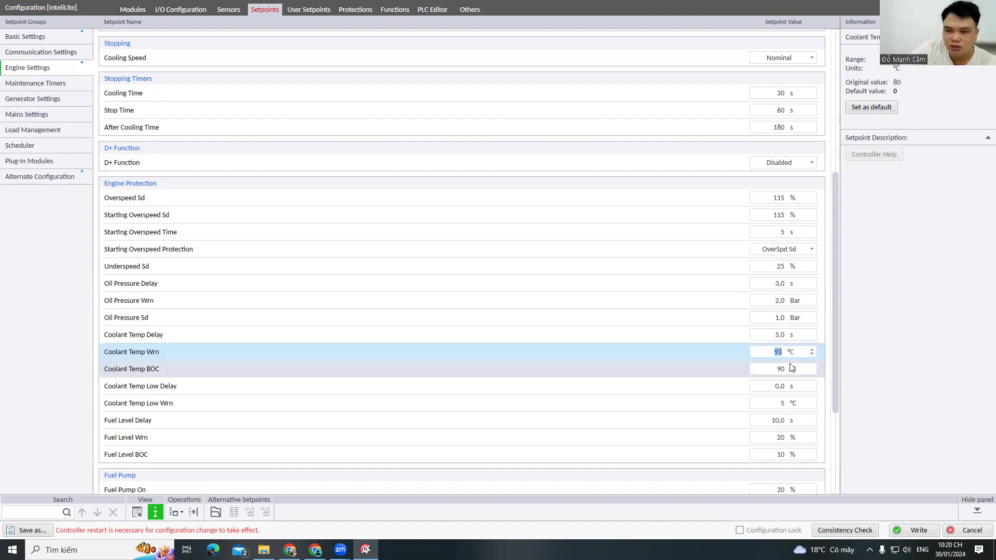
Step: Raise Coolant Temp BOC to 97 °C
{"action": "left_click", "coordinate": [789, 369]}
{"action": "left_click", "coordinate": [812, 366]}
{"action": "left_click", "coordinate": [812, 366]}
{"action": "left_click", "coordinate": [812, 366]}
{"action": "left_click", "coordinate": [812, 366]}
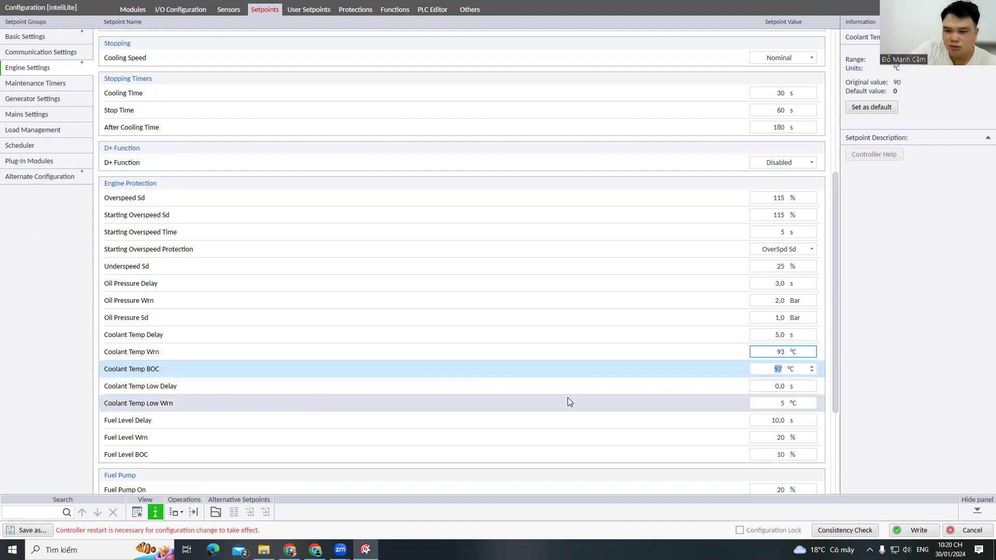
{"action": "left_click", "coordinate": [587, 387]}
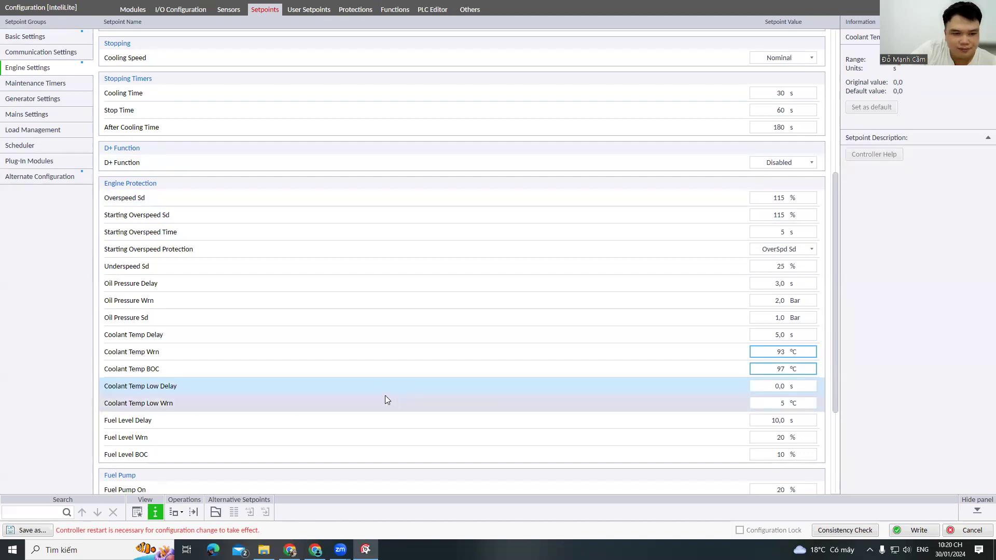
Step: Check Coolant Temp Low Wrn, finish the engine setpoints, and show the Maintenance Timers group
{"action": "left_click", "coordinate": [316, 402]}
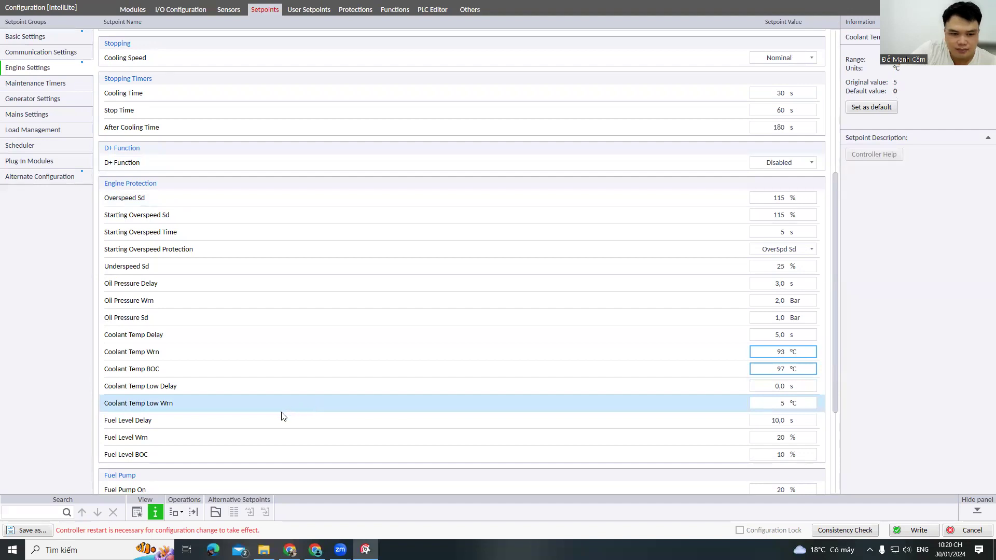
{"action": "scroll", "coordinate": [284, 420], "scroll_direction": "down", "scroll_amount": 1}
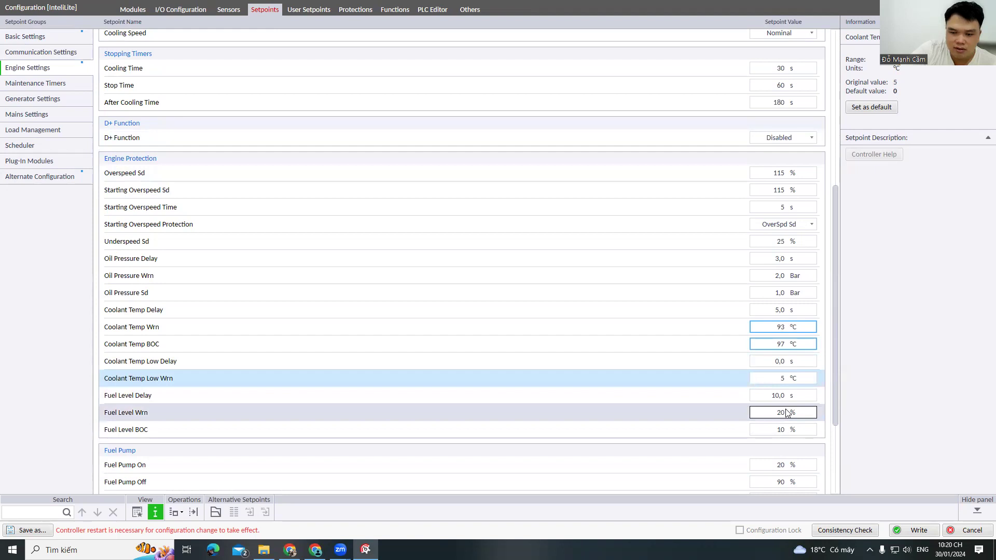
{"action": "scroll", "coordinate": [783, 413], "scroll_direction": "down", "scroll_amount": 1}
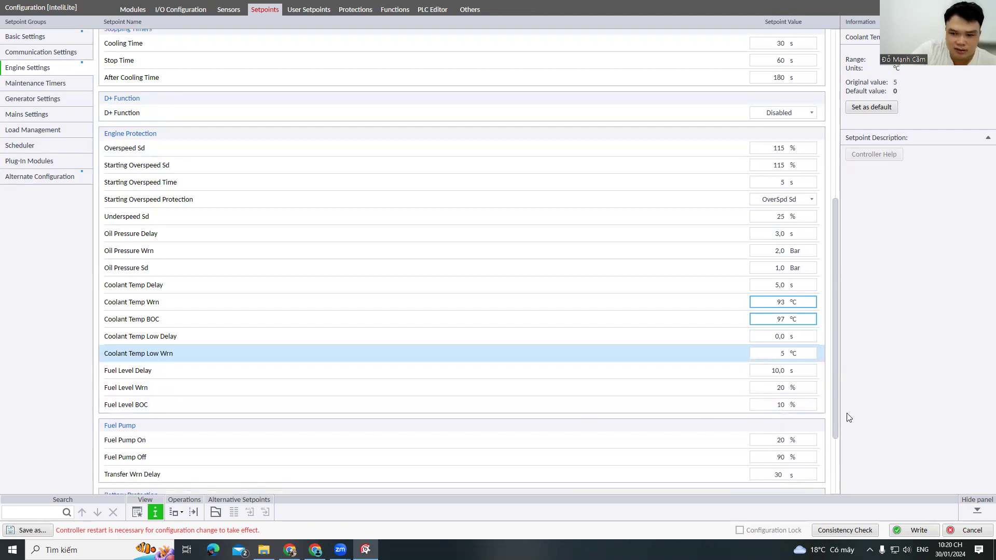
{"action": "scroll", "coordinate": [328, 396], "scroll_direction": "down", "scroll_amount": 1}
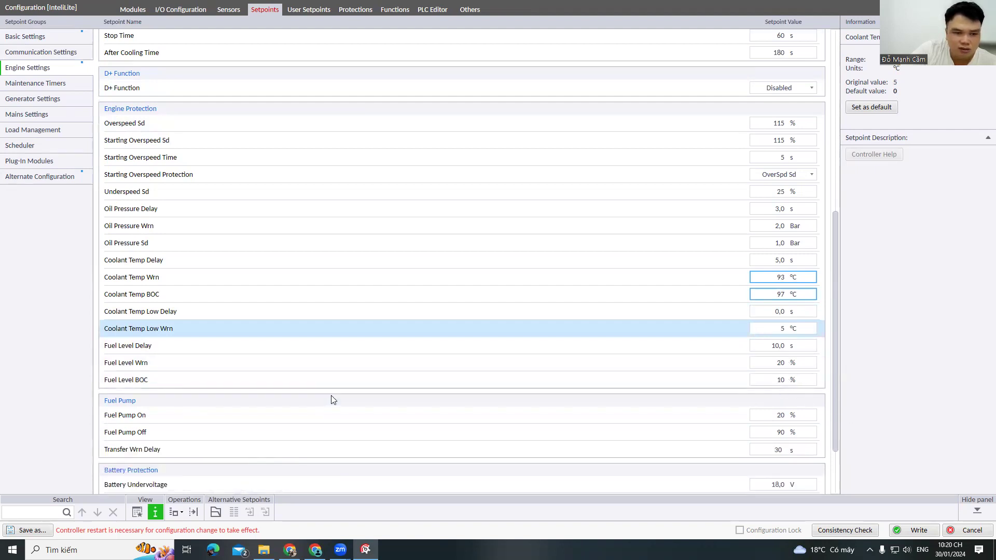
{"action": "scroll", "coordinate": [331, 396], "scroll_direction": "down", "scroll_amount": 1}
{"action": "scroll", "coordinate": [390, 398], "scroll_direction": "down", "scroll_amount": 2}
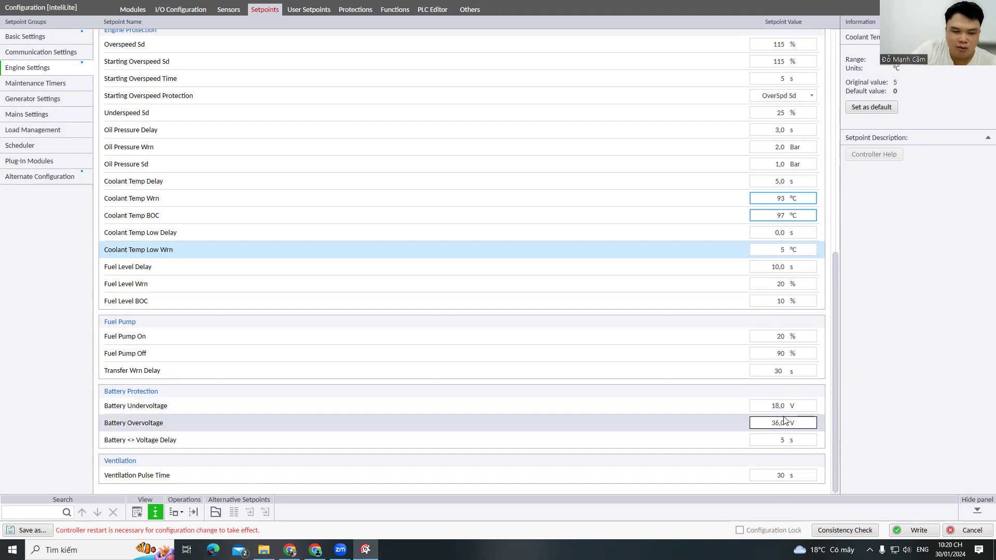
{"action": "left_click", "coordinate": [47, 85]}
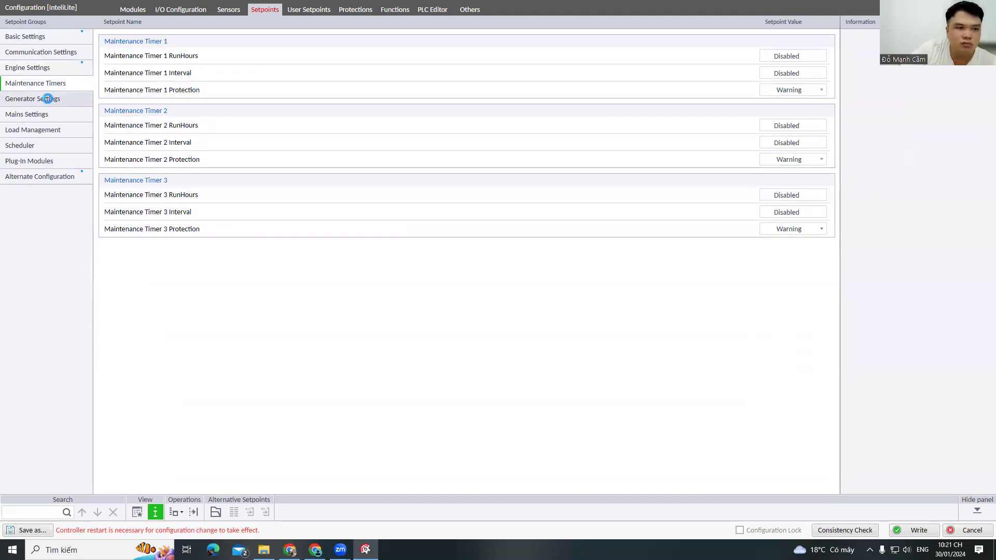
Step: Review Generator Overvoltage Sd and Overfrequency BOC (110,0) unchanged, then show Mains Settings
{"action": "left_click", "coordinate": [48, 101]}
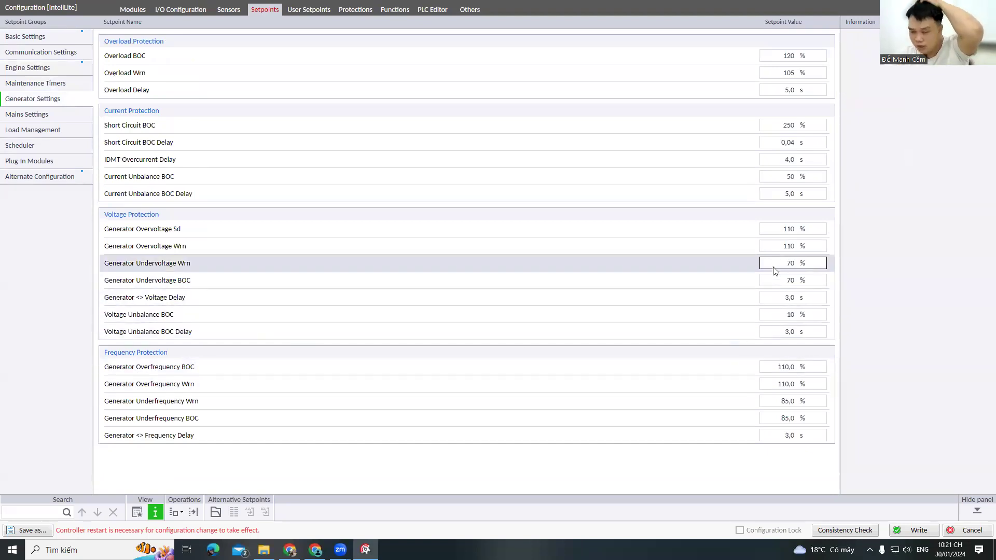
{"action": "left_click", "coordinate": [787, 233]}
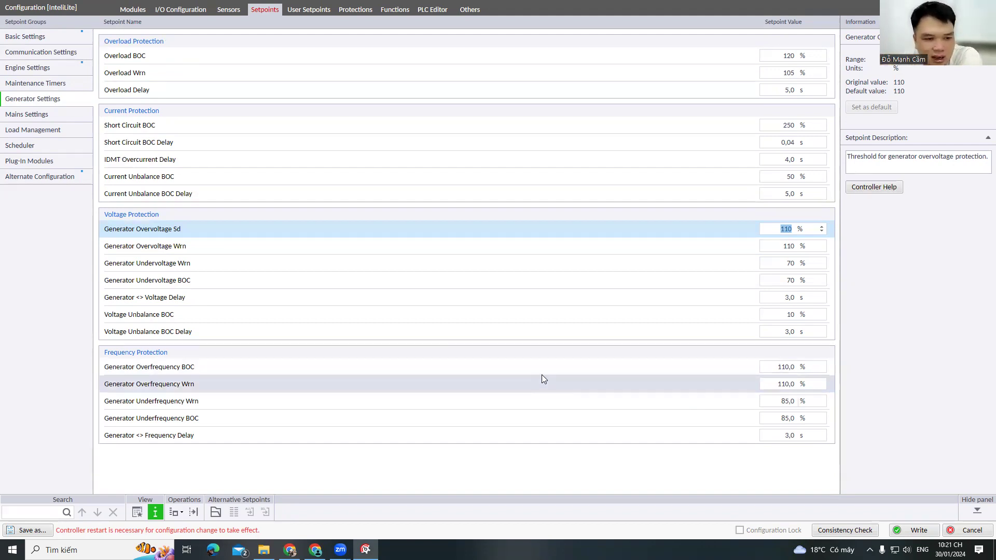
{"action": "left_click", "coordinate": [786, 367]}
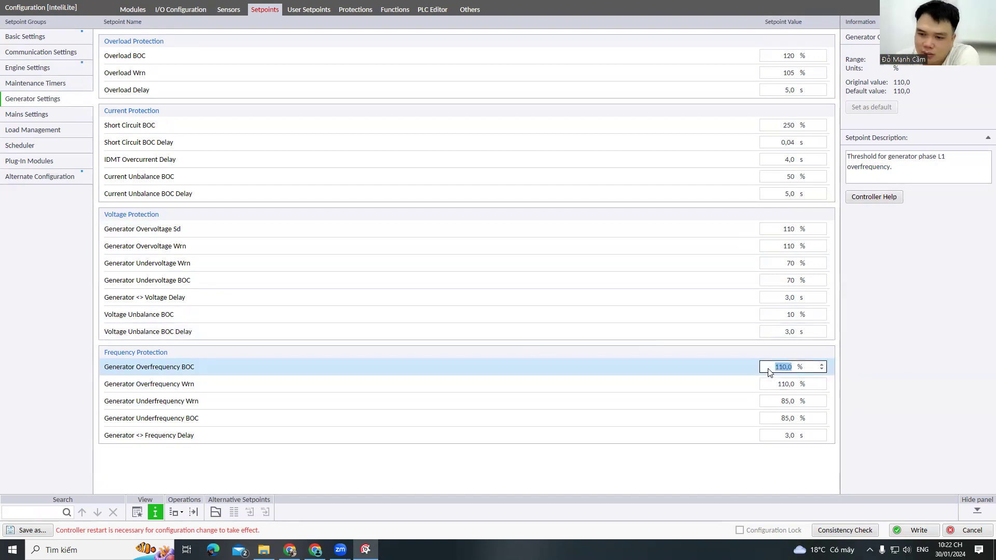
{"action": "key", "text": "Return"}
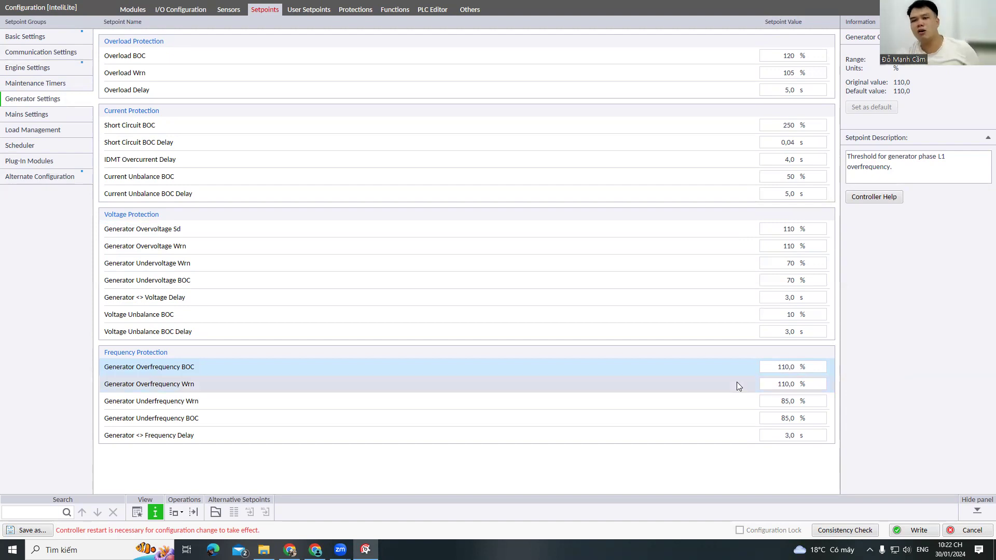
{"action": "left_click", "coordinate": [20, 115]}
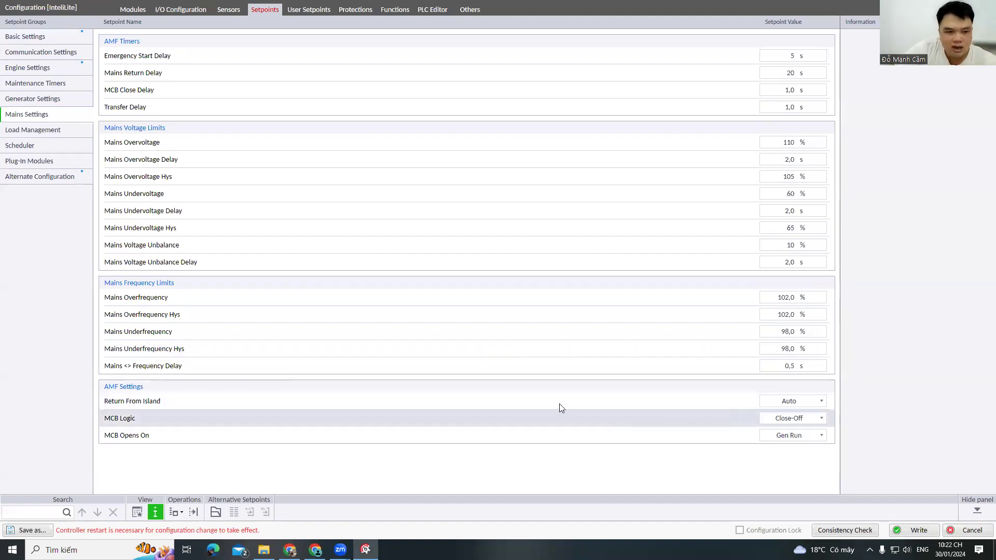
{"action": "left_click", "coordinate": [821, 402]}
{"action": "left_click", "coordinate": [823, 404]}
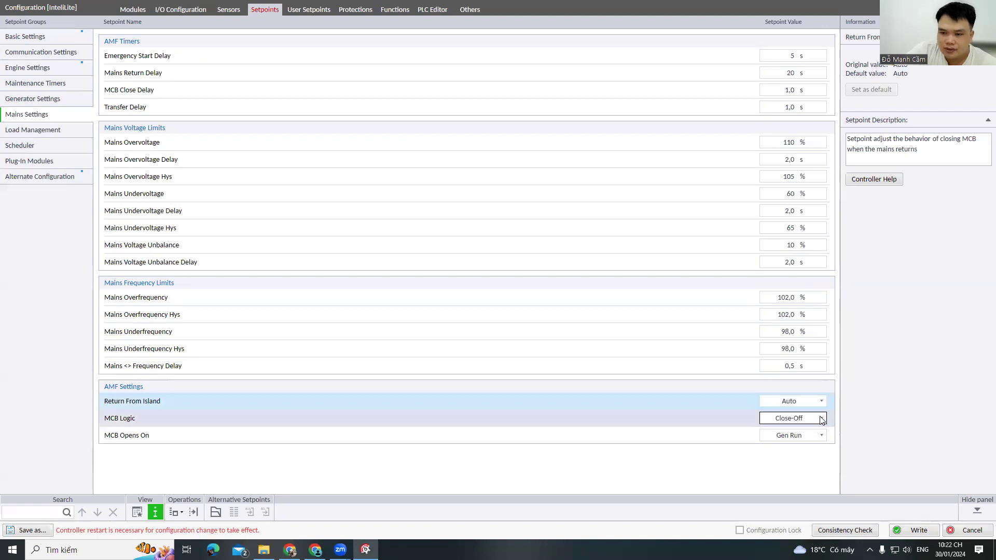
{"action": "left_click", "coordinate": [821, 419]}
{"action": "left_click", "coordinate": [821, 419]}
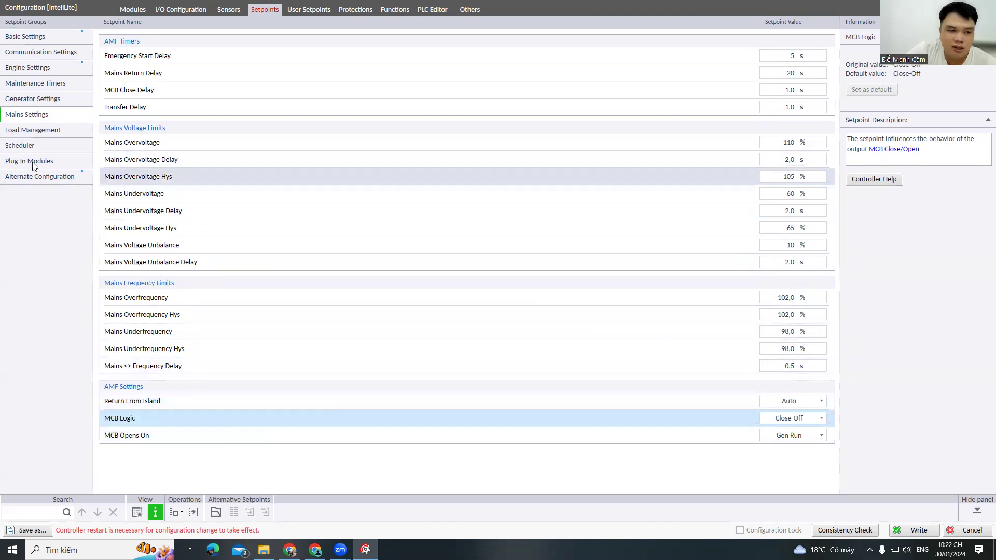
{"action": "left_click", "coordinate": [29, 134]}
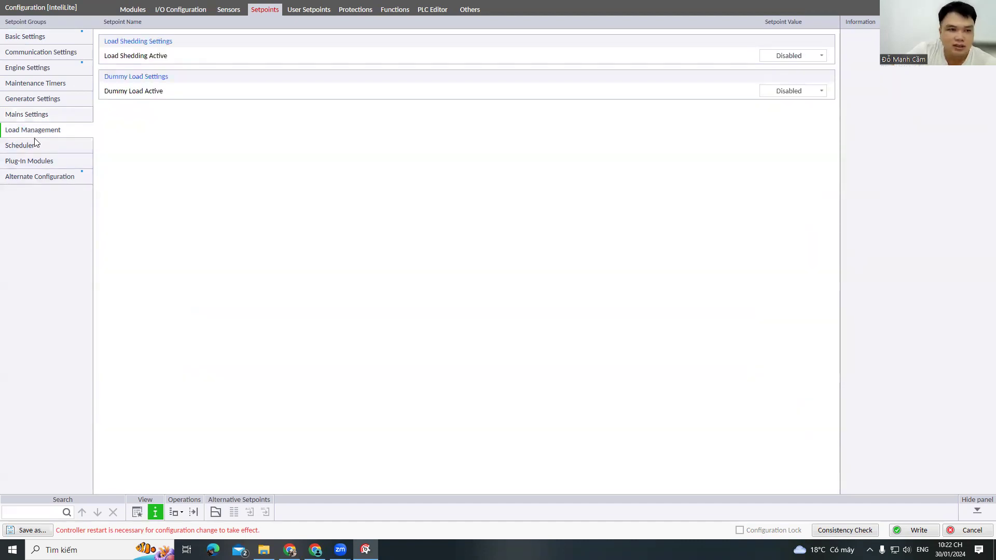
{"action": "left_click", "coordinate": [35, 145]}
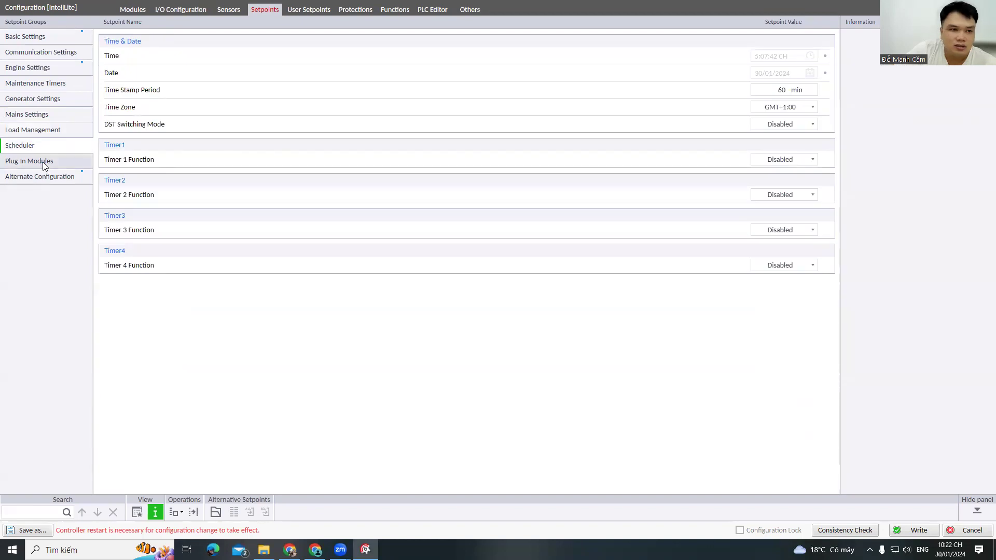
{"action": "left_click", "coordinate": [45, 165]}
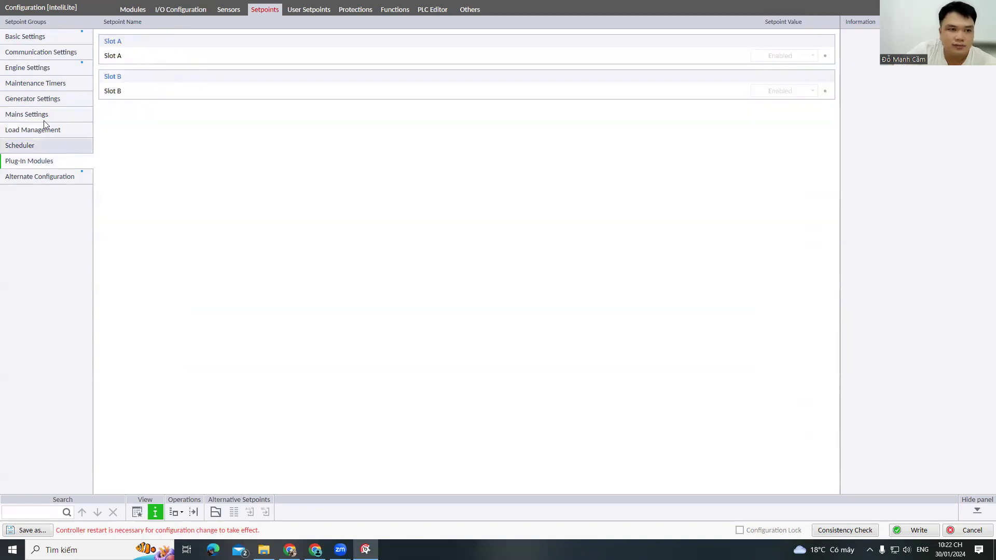
{"action": "left_click", "coordinate": [43, 67]}
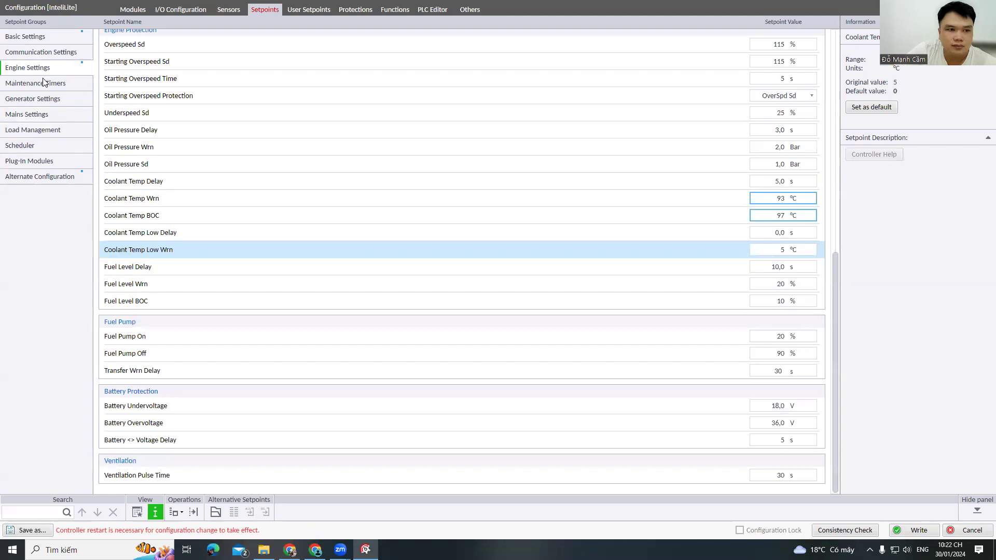
{"action": "left_click", "coordinate": [37, 113]}
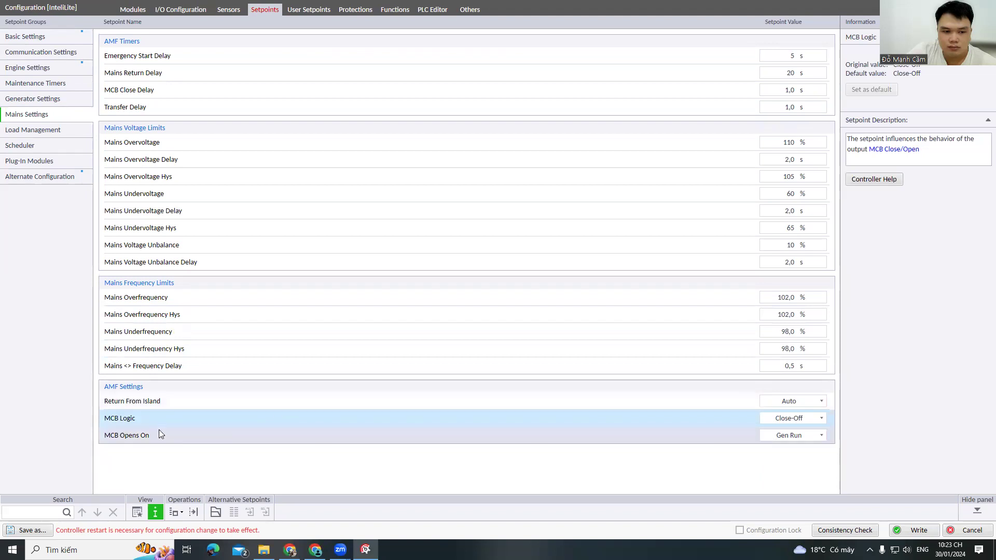
{"action": "left_click", "coordinate": [816, 437]}
{"action": "left_click", "coordinate": [816, 437]}
{"action": "left_click", "coordinate": [816, 437]}
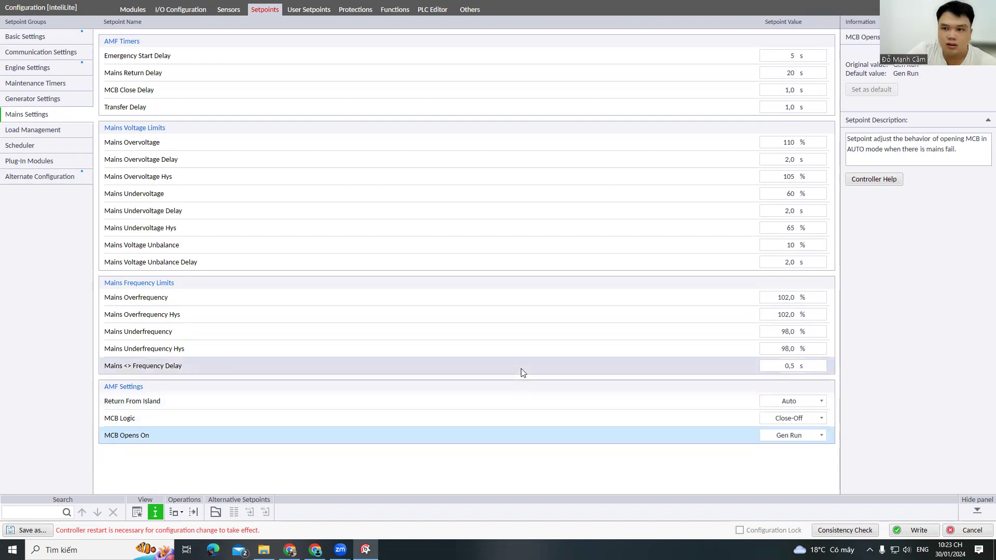
{"action": "left_click", "coordinate": [47, 100]}
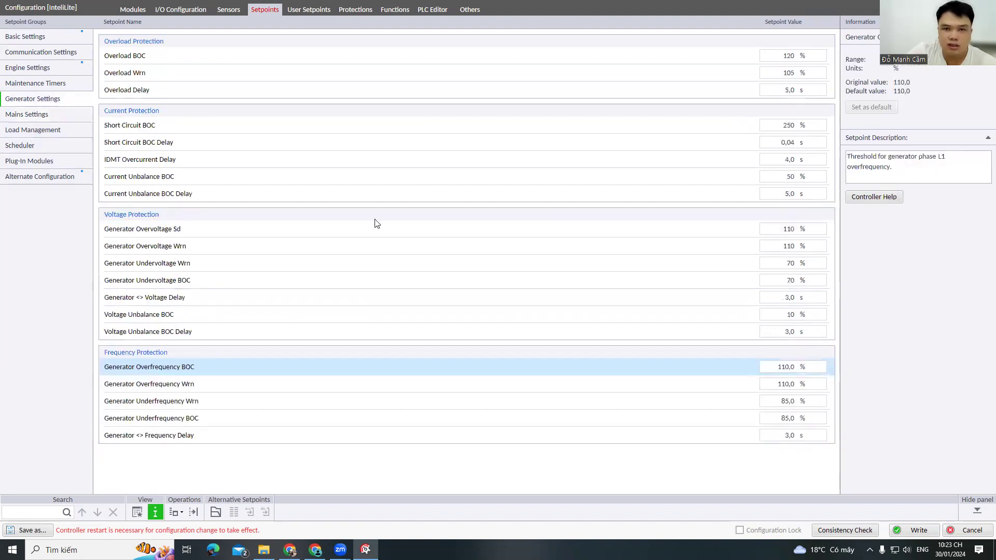
{"action": "left_click", "coordinate": [36, 85]}
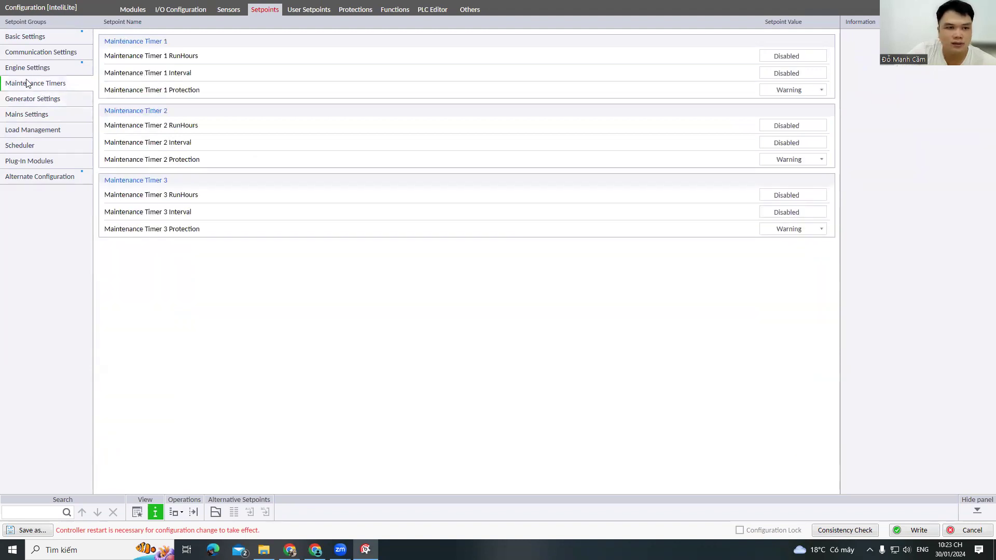
{"action": "left_click", "coordinate": [33, 69]}
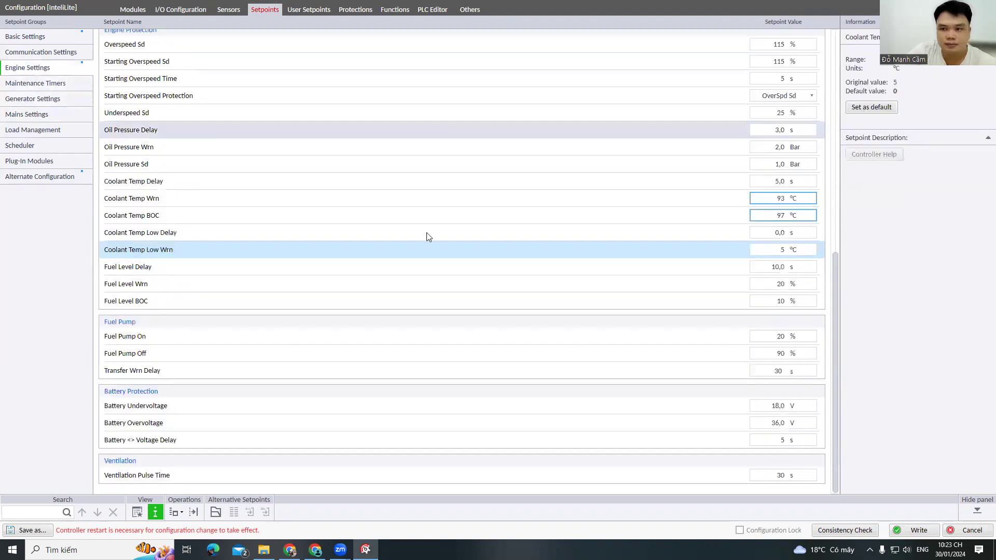
{"action": "scroll", "coordinate": [415, 249], "scroll_direction": "up", "scroll_amount": 2}
{"action": "scroll", "coordinate": [414, 253], "scroll_direction": "up", "scroll_amount": 3}
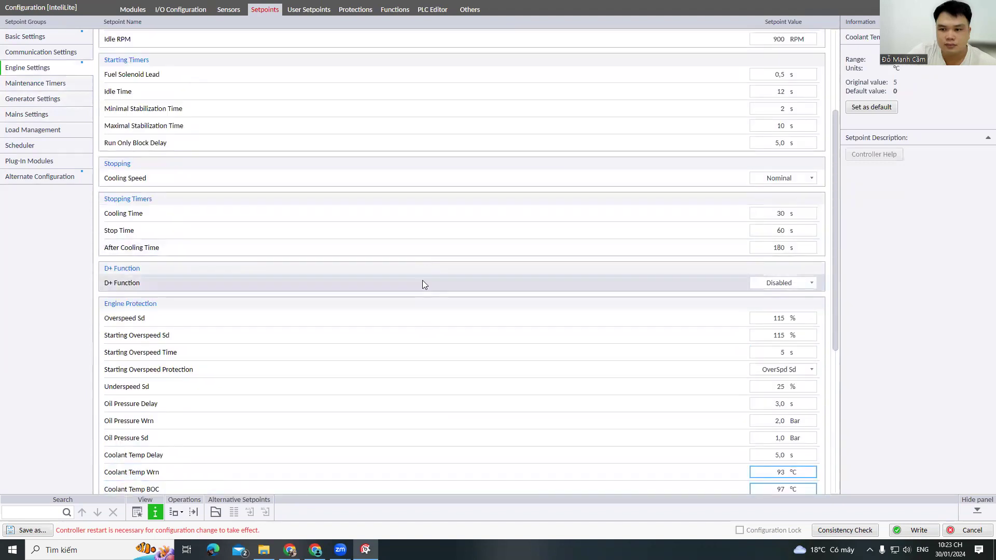
{"action": "scroll", "coordinate": [422, 283], "scroll_direction": "up", "scroll_amount": 1}
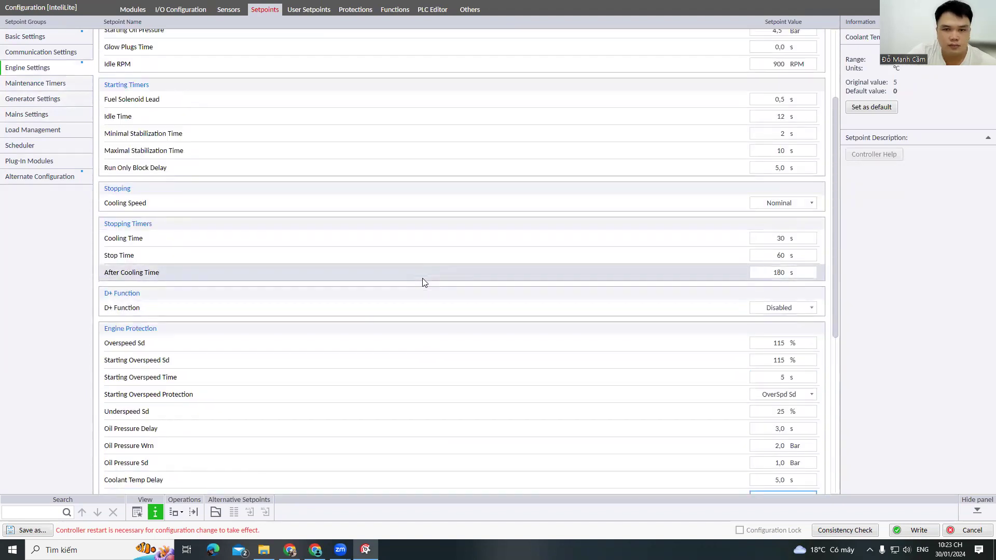
{"action": "scroll", "coordinate": [422, 280], "scroll_direction": "up", "scroll_amount": 5}
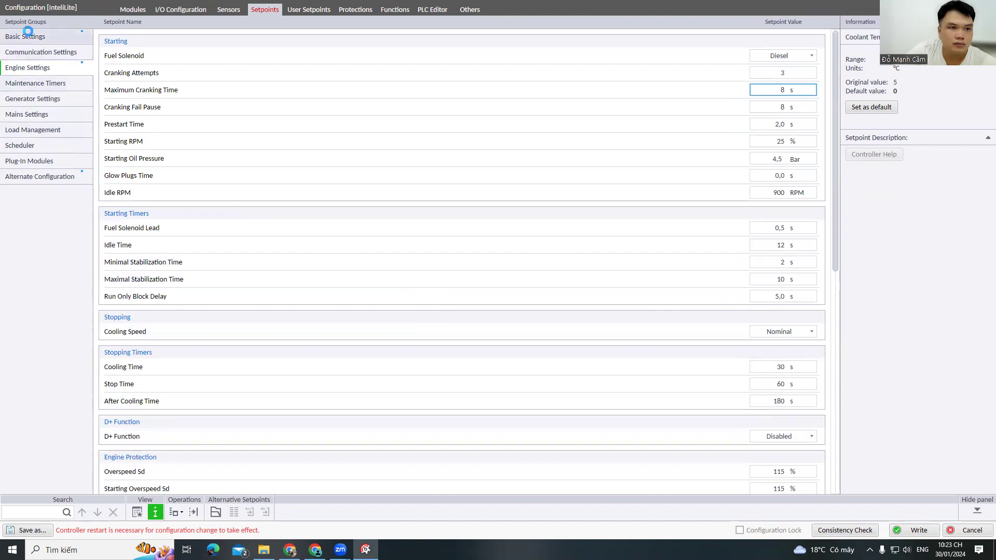
{"action": "left_click", "coordinate": [28, 37]}
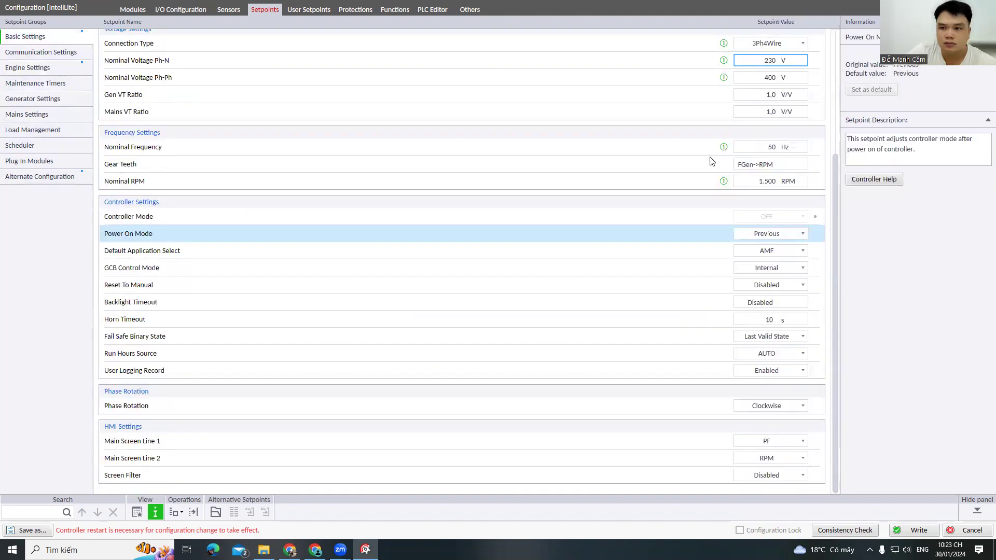
{"action": "scroll", "coordinate": [711, 160], "scroll_direction": "up", "scroll_amount": 7}
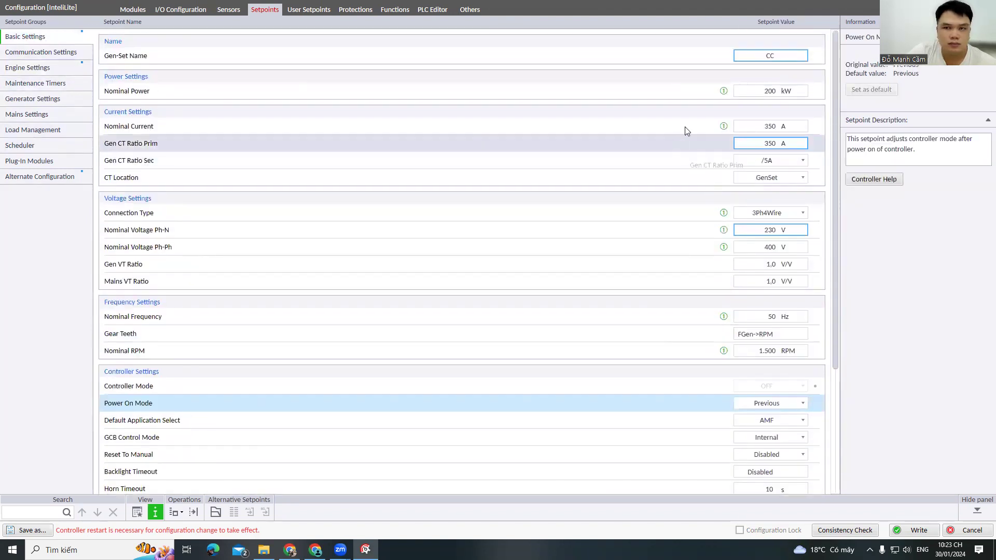
{"action": "scroll", "coordinate": [689, 166], "scroll_direction": "down", "scroll_amount": 3}
{"action": "scroll", "coordinate": [684, 182], "scroll_direction": "down", "scroll_amount": 2}
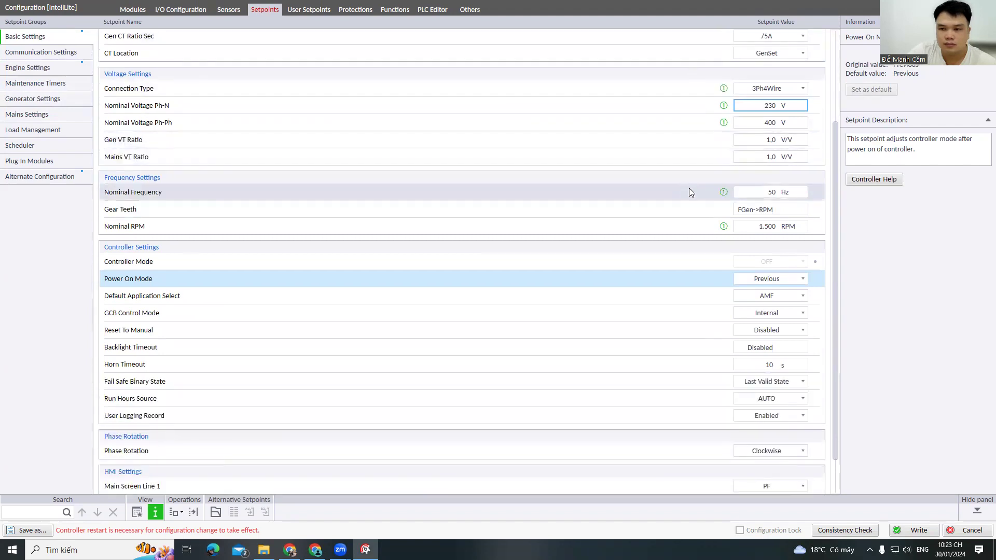
{"action": "scroll", "coordinate": [688, 188], "scroll_direction": "down", "scroll_amount": 2}
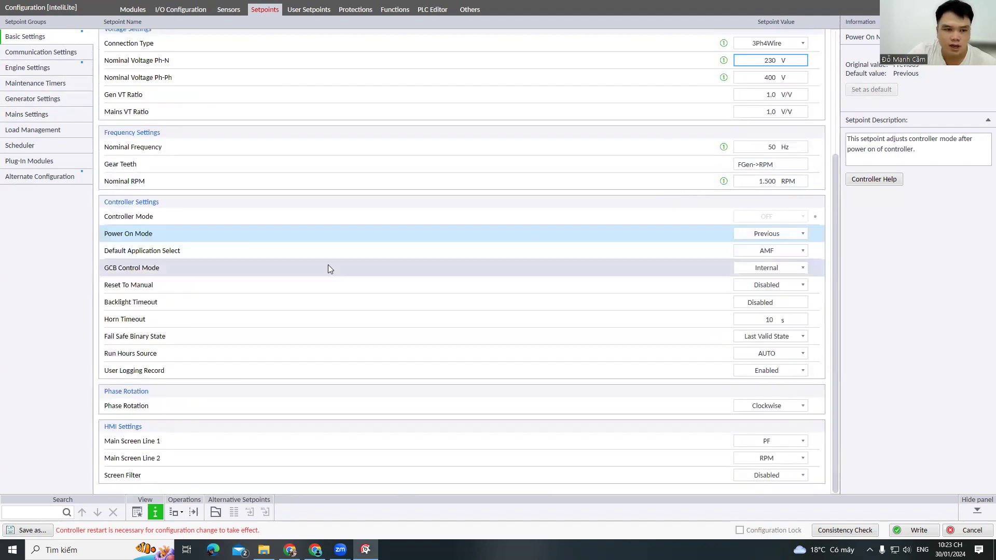
{"action": "left_click", "coordinate": [806, 252]}
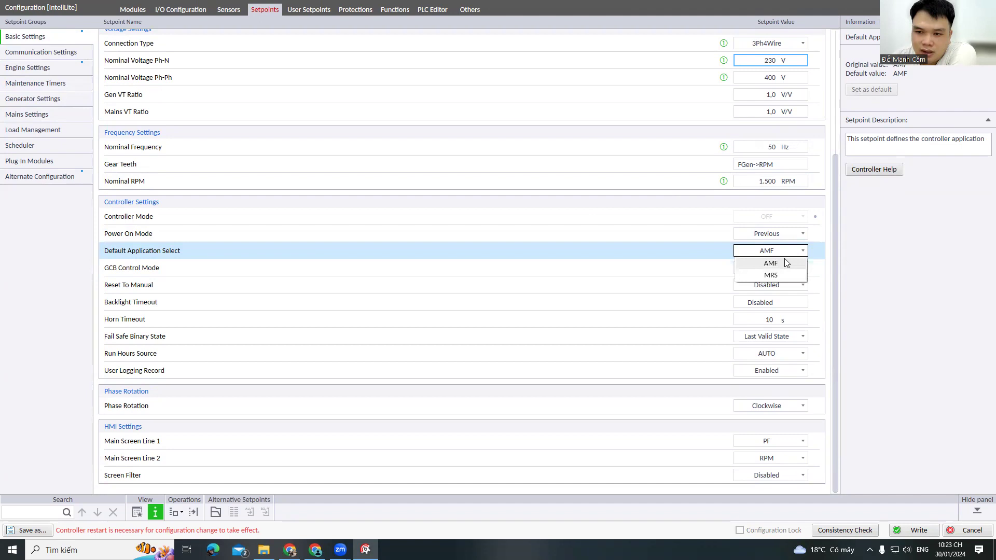
{"action": "left_click", "coordinate": [784, 261]}
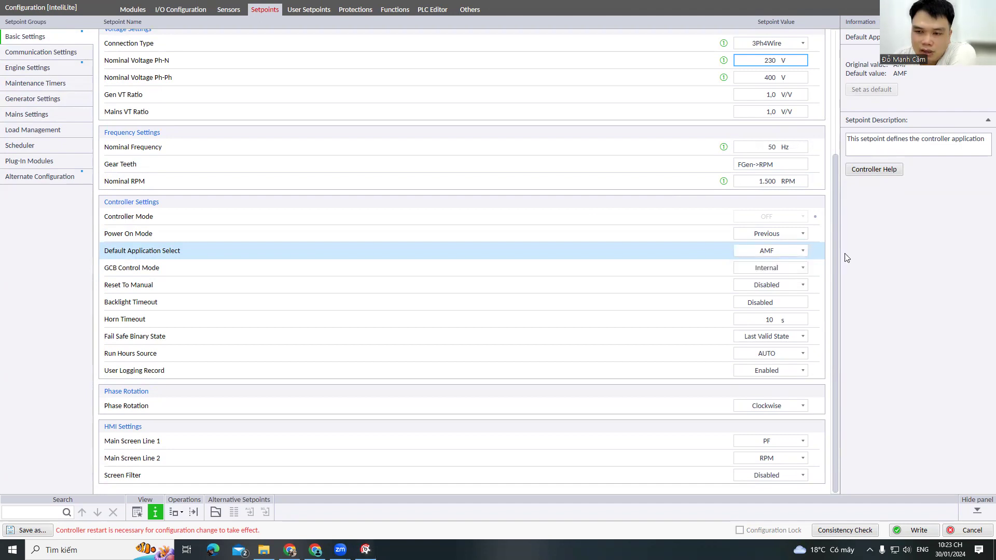
{"action": "left_click", "coordinate": [795, 252]}
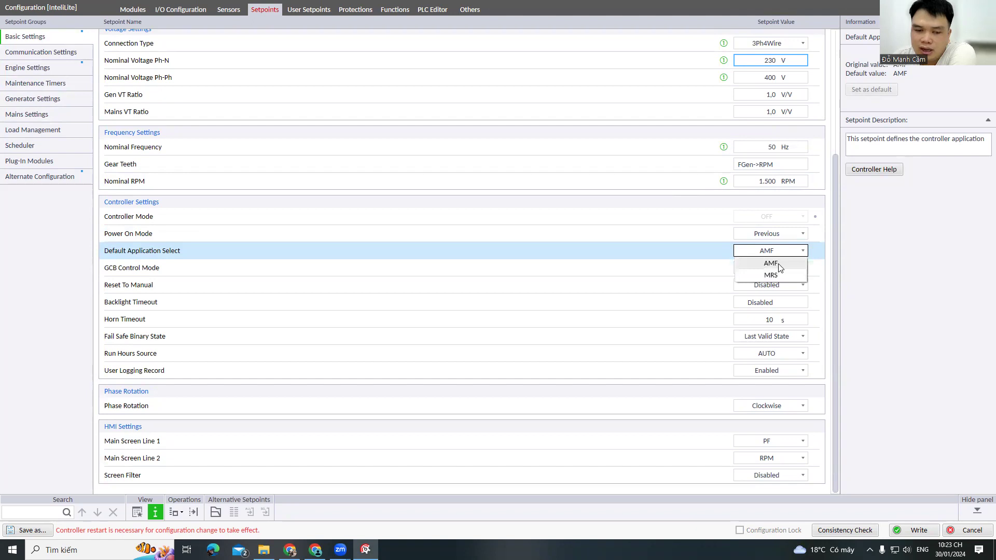
{"action": "left_click", "coordinate": [853, 278]}
{"action": "left_click", "coordinate": [798, 251]}
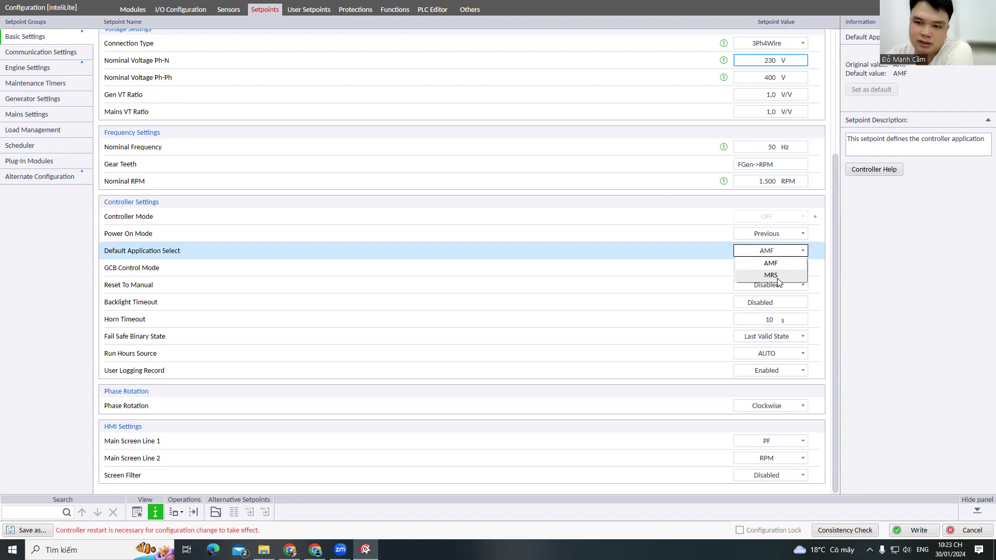
{"action": "left_click", "coordinate": [784, 275]}
{"action": "left_click", "coordinate": [804, 252]}
{"action": "left_click", "coordinate": [773, 263]}
{"action": "left_click", "coordinate": [803, 251]}
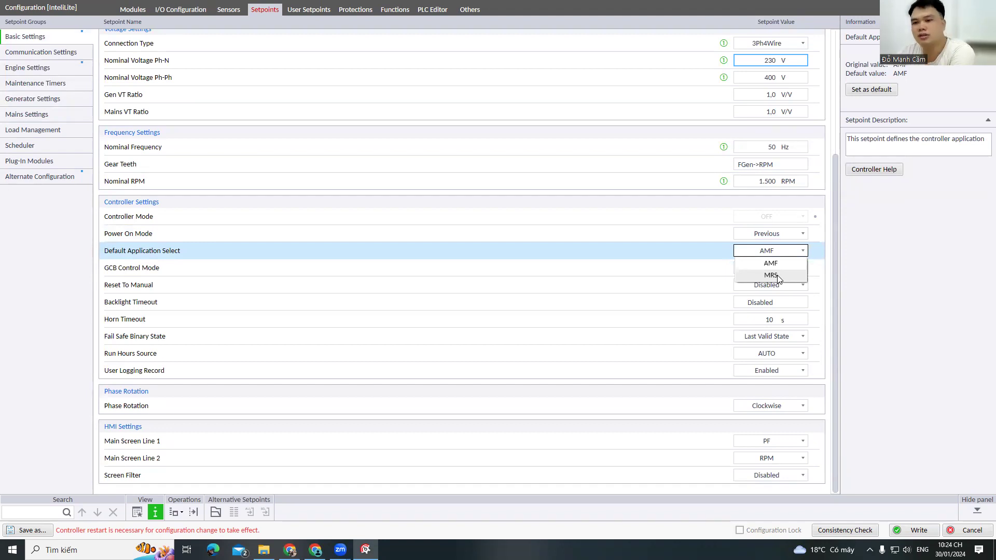
{"action": "left_click", "coordinate": [770, 263]}
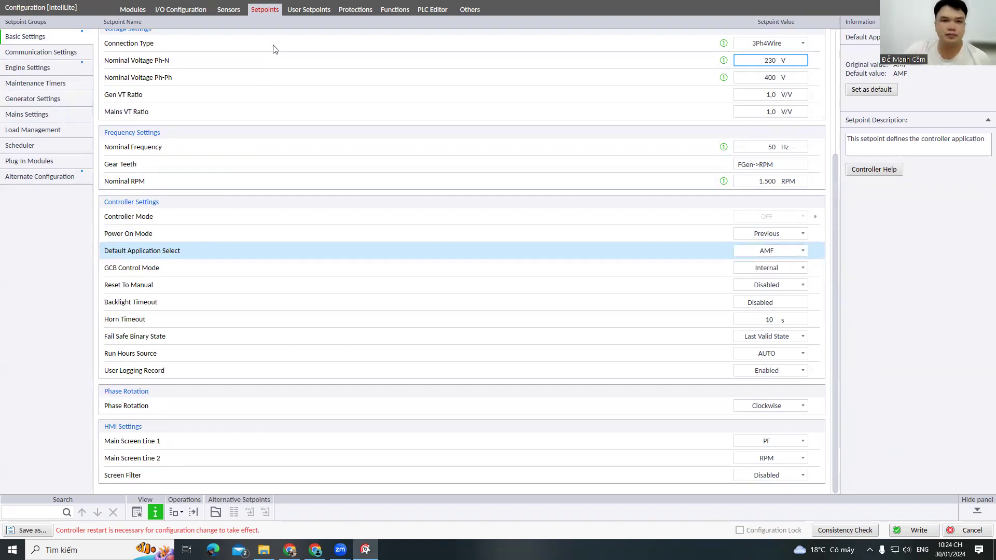
Step: Restore the Configuration window and browse User Setpoints, Protections, Functions and PLC Editor to the Others init screen
{"action": "double_click", "coordinate": [797, 8]}
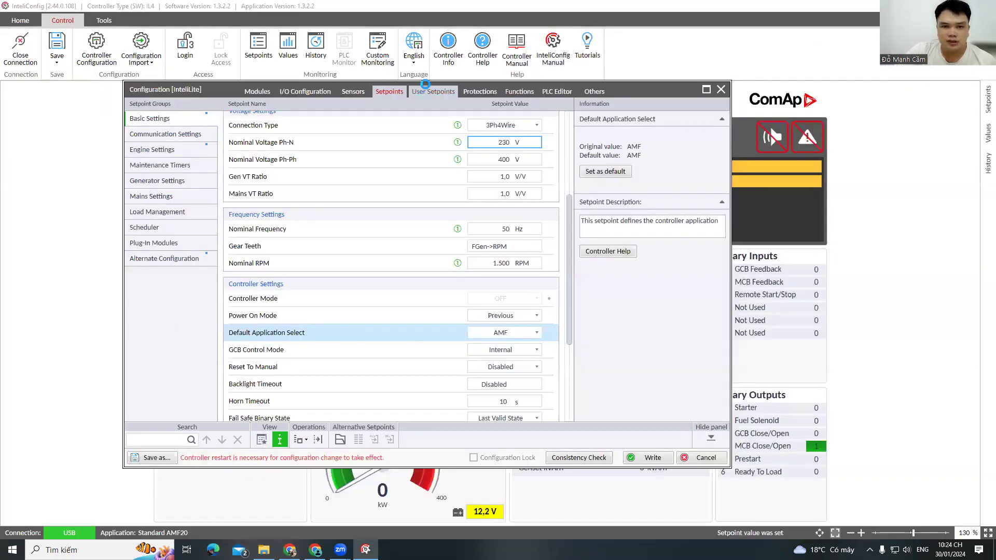
{"action": "left_click", "coordinate": [423, 95]}
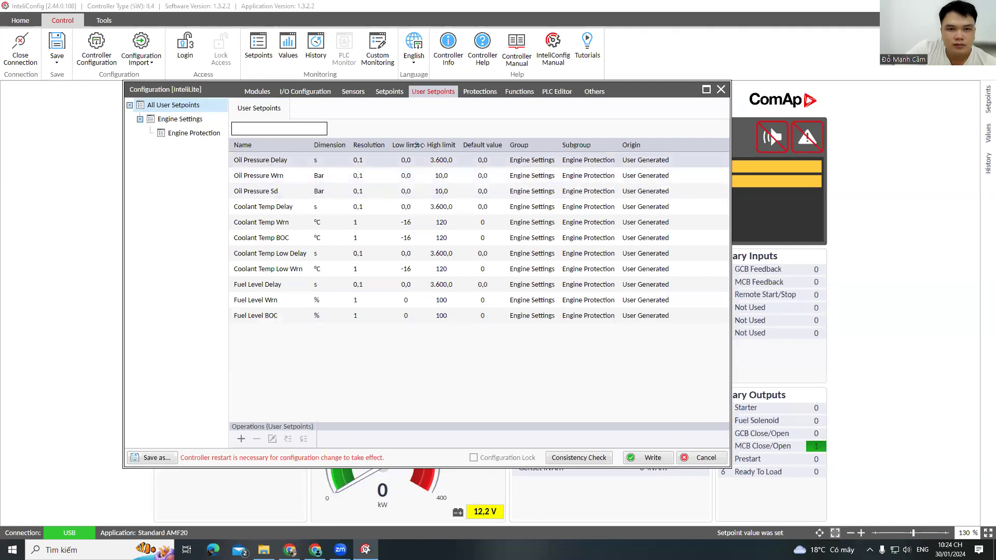
{"action": "left_click", "coordinate": [485, 95]}
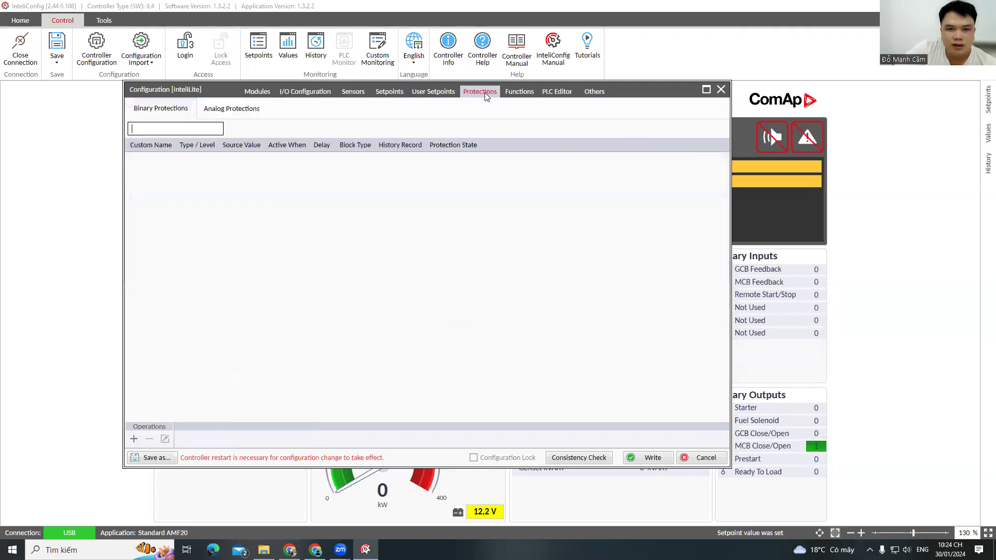
{"action": "left_click", "coordinate": [518, 93]}
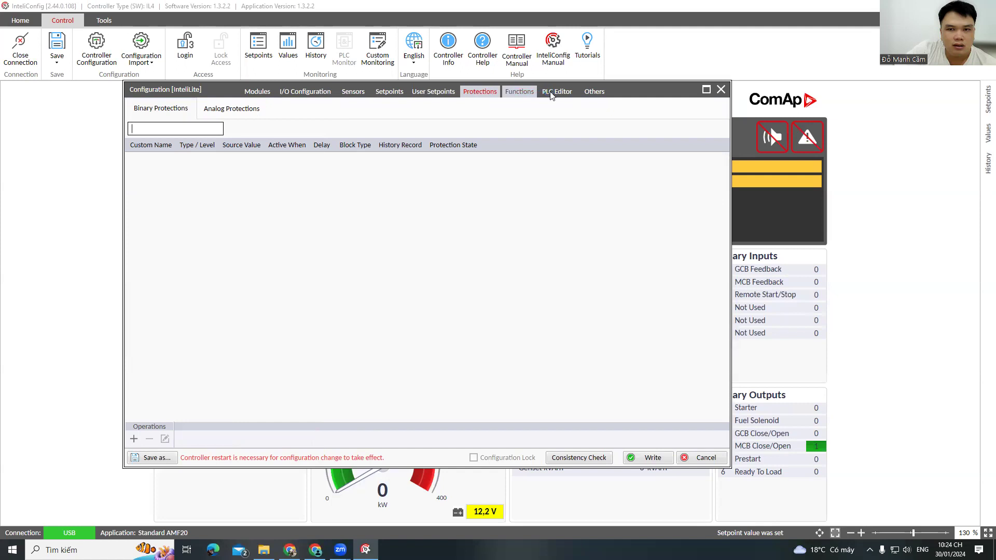
{"action": "left_click", "coordinate": [553, 95]}
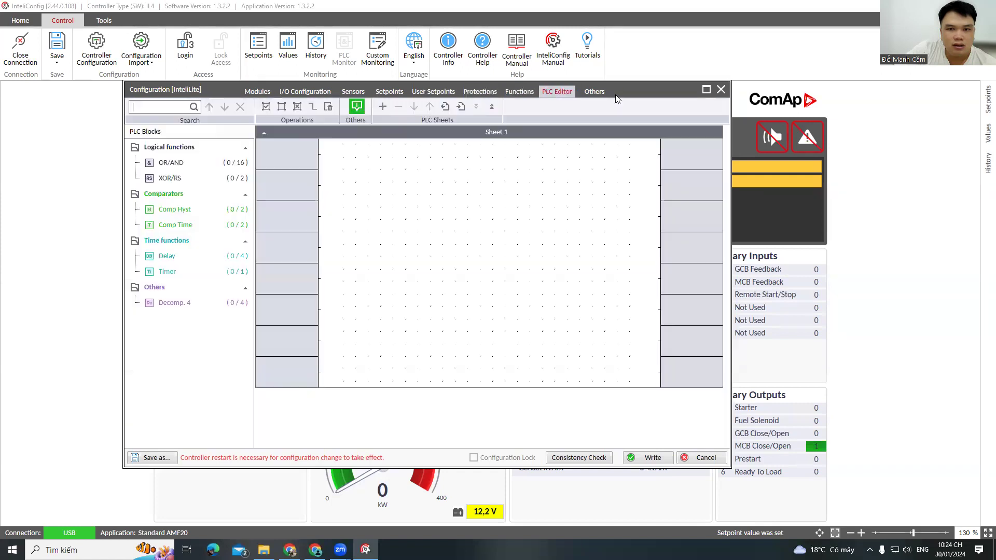
{"action": "left_click", "coordinate": [595, 92]}
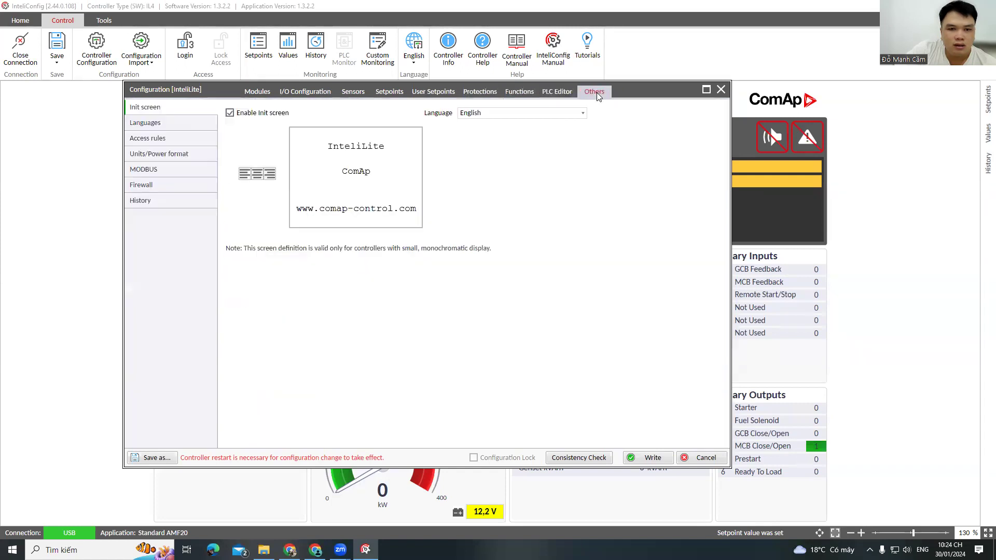
{"action": "left_click", "coordinate": [410, 208]}
Step: Overwrite the init screen's ComAp line with the test text 'fdfhdfh'
{"action": "left_click", "coordinate": [371, 172]}
{"action": "left_click", "coordinate": [378, 147]}
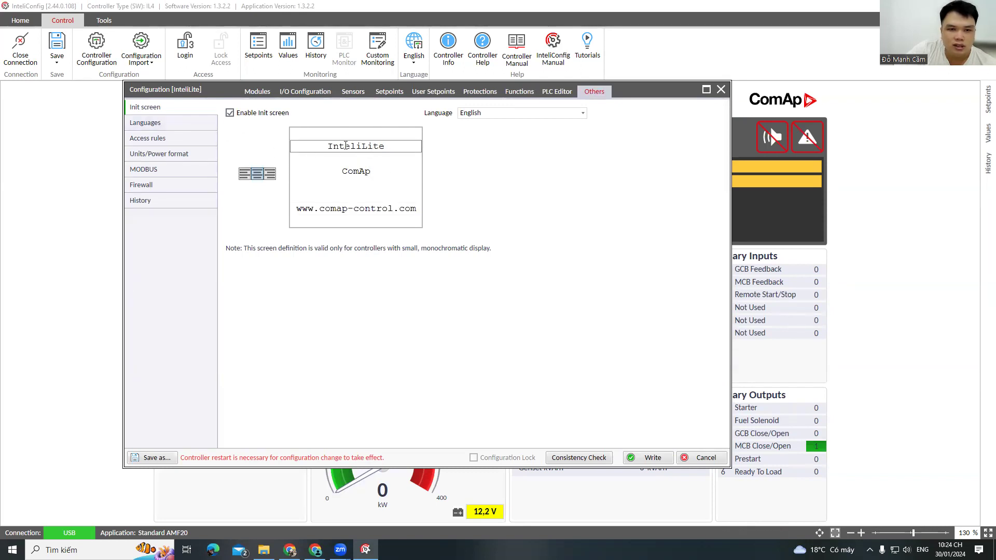
{"action": "left_click", "coordinate": [373, 168]}
{"action": "double_click", "coordinate": [363, 172]}
{"action": "left_click", "coordinate": [381, 184]}
{"action": "left_click", "coordinate": [358, 171]}
{"action": "left_click", "coordinate": [347, 171]}
{"action": "left_click_drag", "start_coordinate": [371, 171], "coordinate": [348, 183]}
{"action": "type", "text": "fdfhdfh"}
{"action": "key", "text": "Return"}
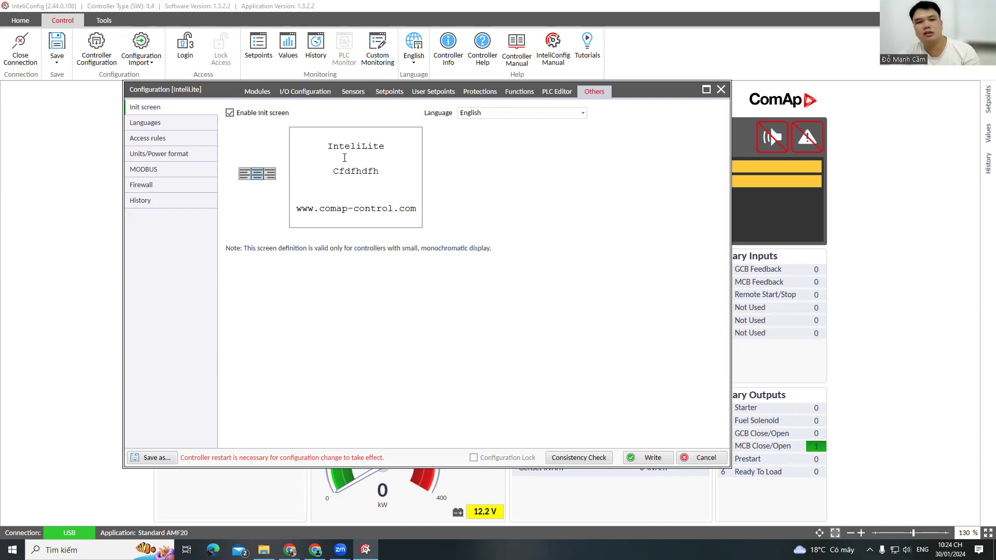
Step: Replace the second init-screen line with the user's custom name, then view the language settings
{"action": "left_click", "coordinate": [367, 170]}
{"action": "left_click_drag", "start_coordinate": [381, 172], "coordinate": [333, 171]}
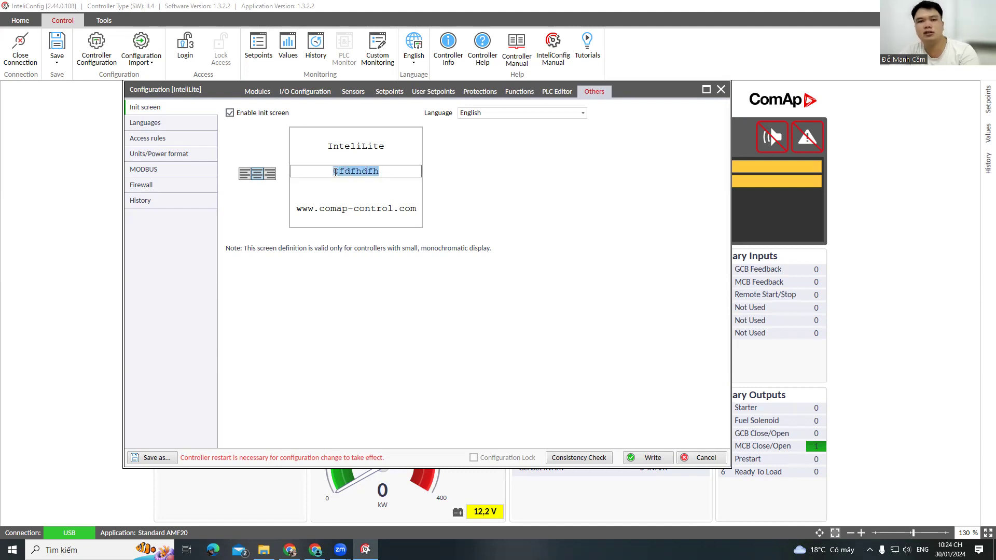
{"action": "key", "text": "BackSpace"}
{"action": "type", "text": "Hoang"}
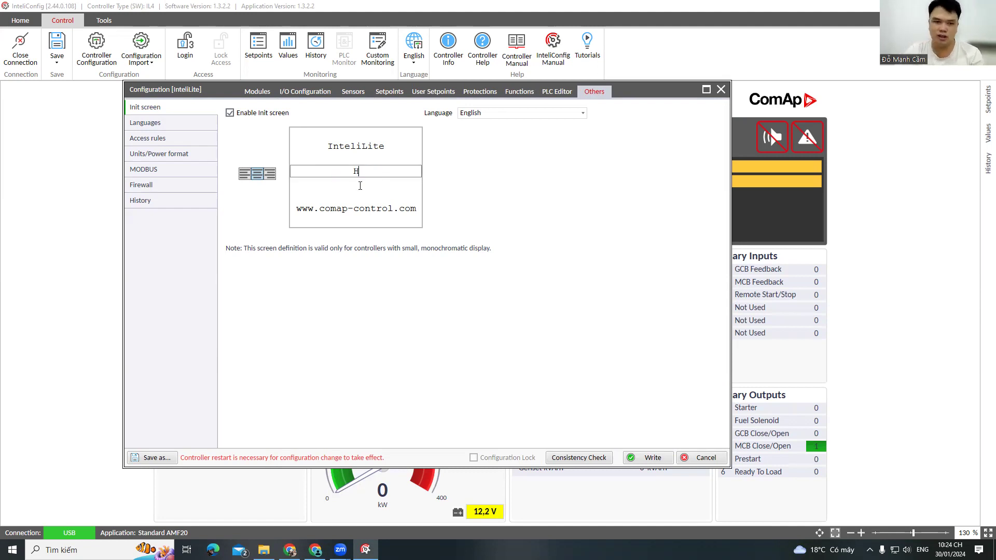
{"action": "key", "text": "ctrl+z"}
{"action": "key", "text": "ctrl+y"}
{"action": "key", "text": "ctrl+z"}
{"action": "key", "text": "BackSpace"}
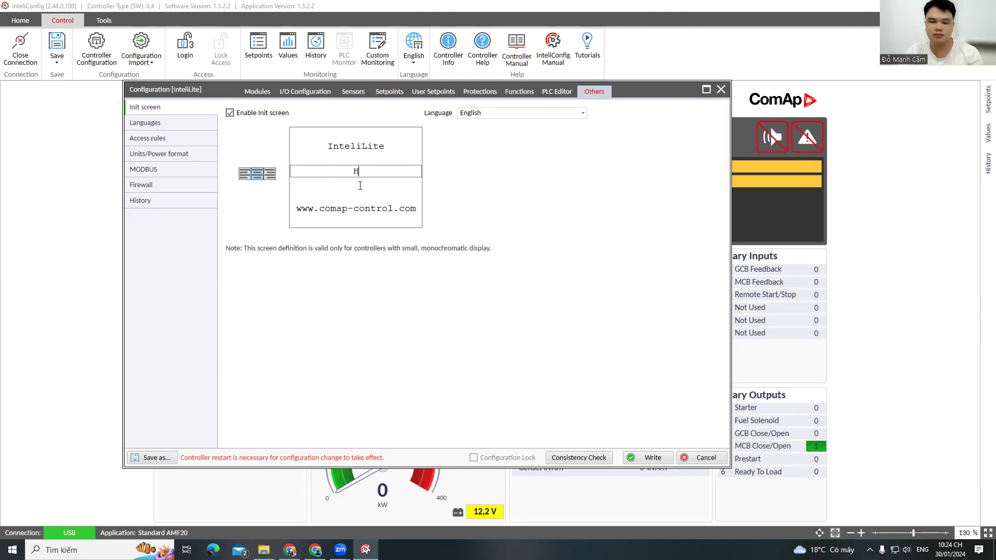
{"action": "type", "text": "ang "}
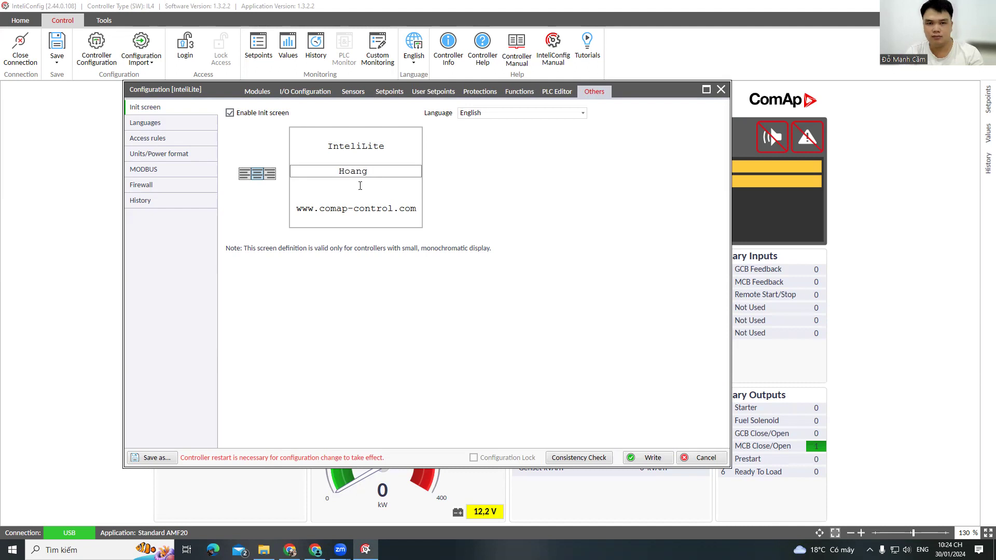
{"action": "type", "text": "Kim"}
{"action": "left_click", "coordinate": [544, 224]}
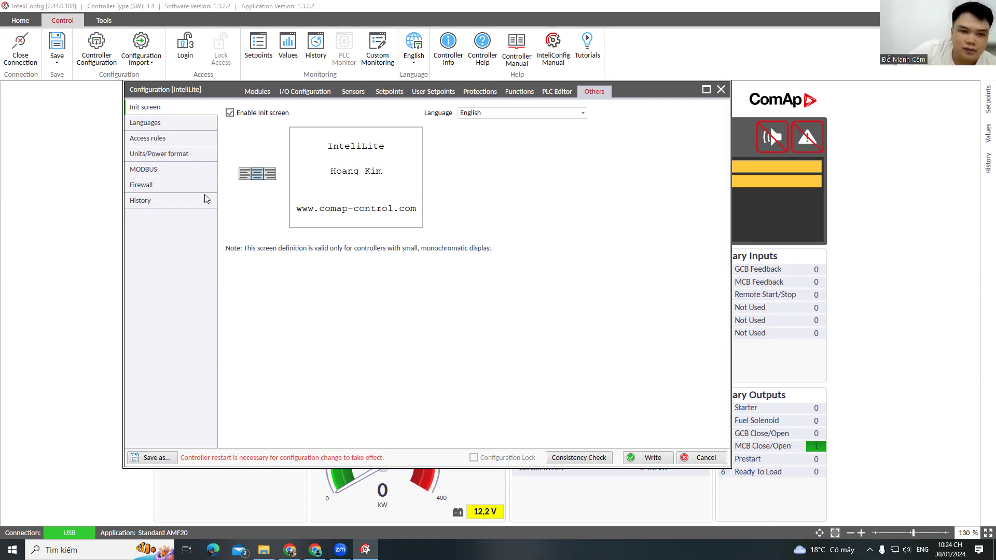
{"action": "left_click", "coordinate": [157, 123]}
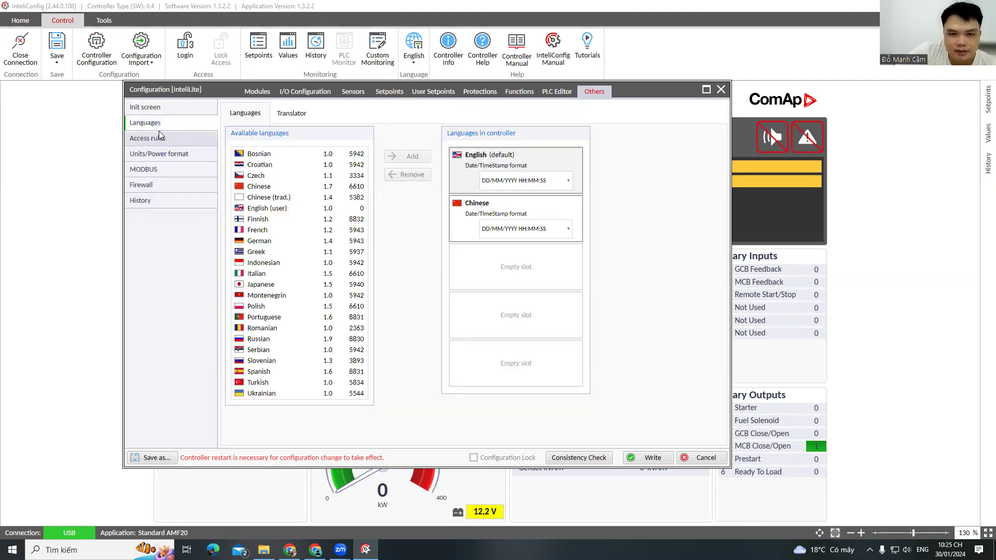
Step: Review the Languages, Access rules, Units/Power format and MODBUS configuration pages
{"action": "left_click", "coordinate": [290, 186]}
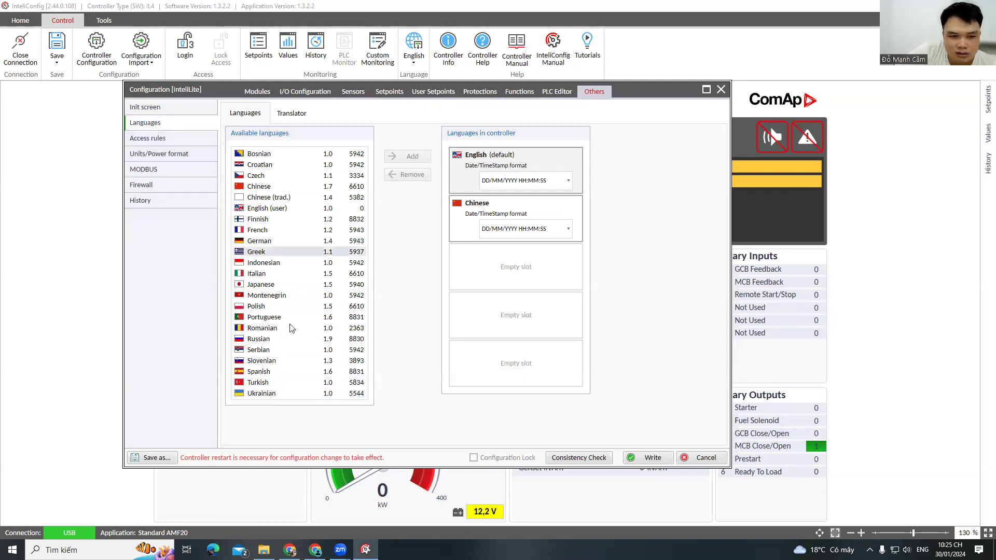
{"action": "left_click", "coordinate": [159, 138]}
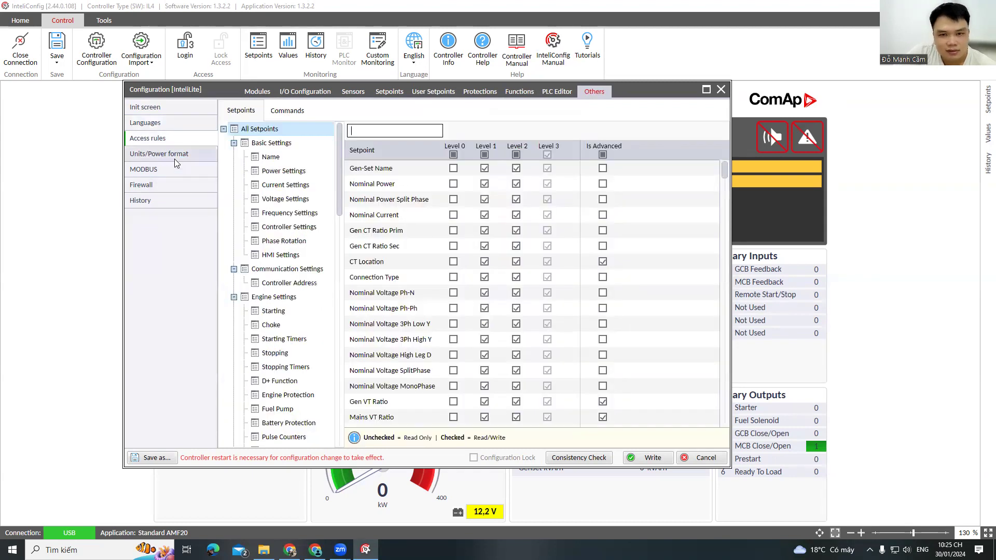
{"action": "left_click", "coordinate": [145, 163]}
{"action": "left_click", "coordinate": [154, 185]}
Step: Check the Firewall, History, Modules and analog input pages, then close the configuration window
{"action": "left_click", "coordinate": [156, 201]}
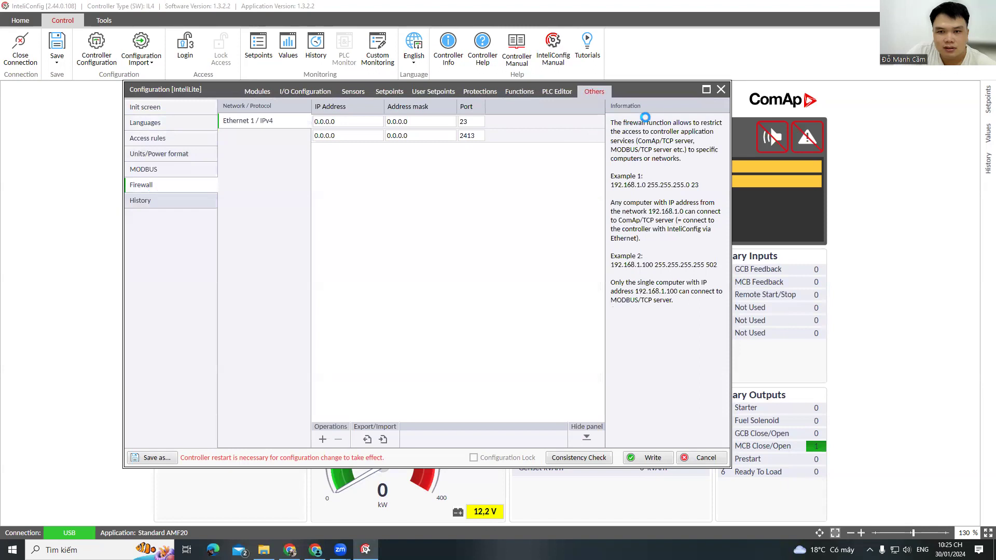
{"action": "left_click", "coordinate": [257, 92]}
{"action": "left_click", "coordinate": [296, 92]}
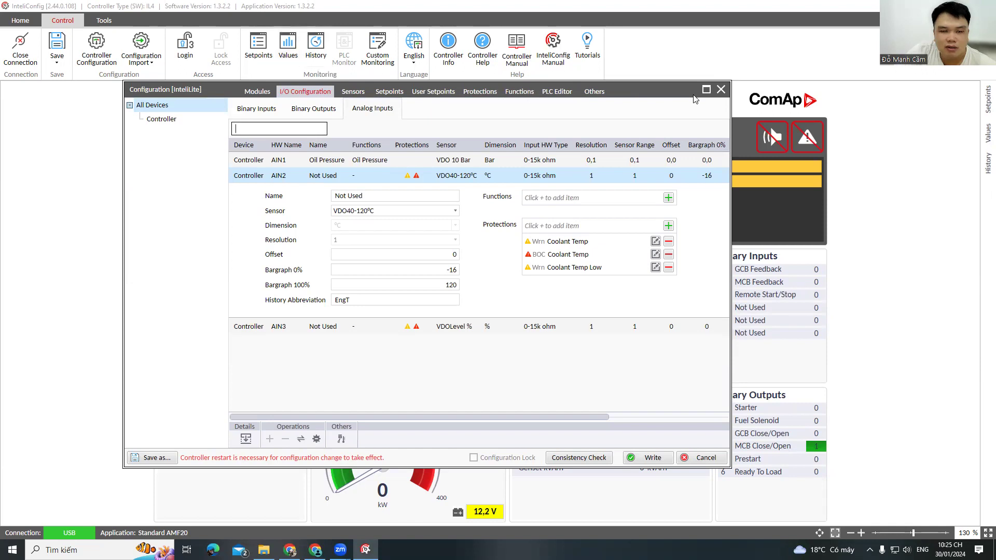
{"action": "left_click", "coordinate": [721, 90]}
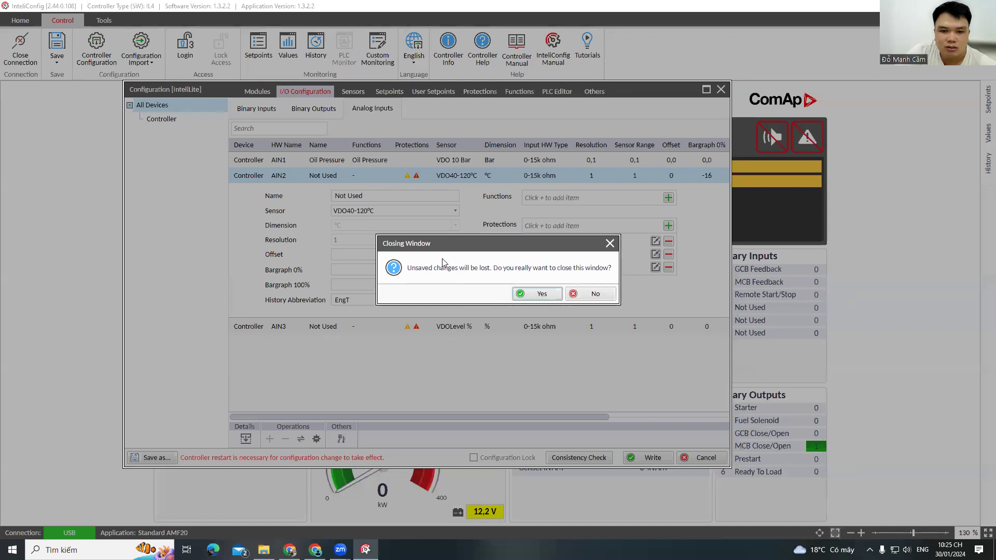
Step: Confirm closing without saving to return to the live InteliLite dashboard
{"action": "left_click", "coordinate": [550, 296]}
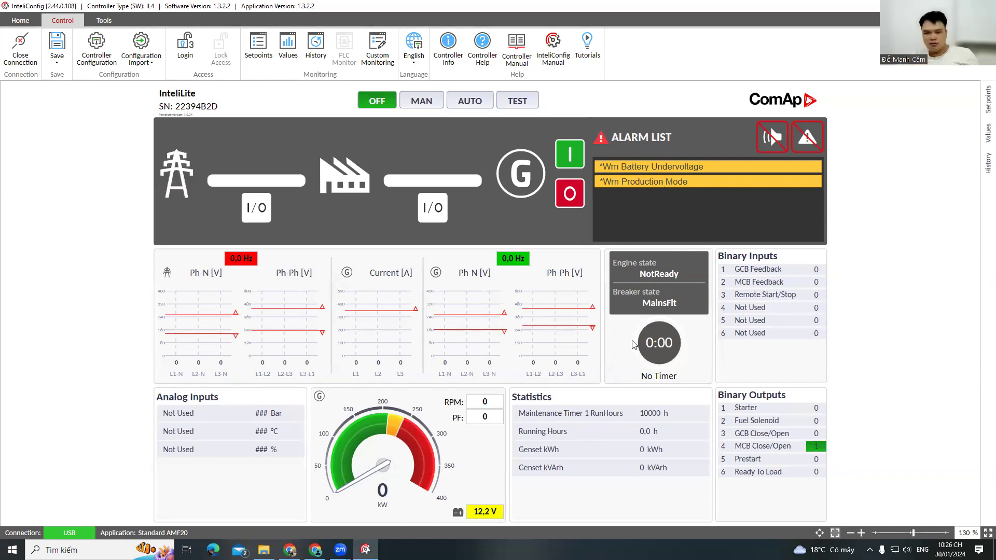
Step: Switch the controller to MAN mode and start the engine's prestart sequence
{"action": "left_click", "coordinate": [435, 101]}
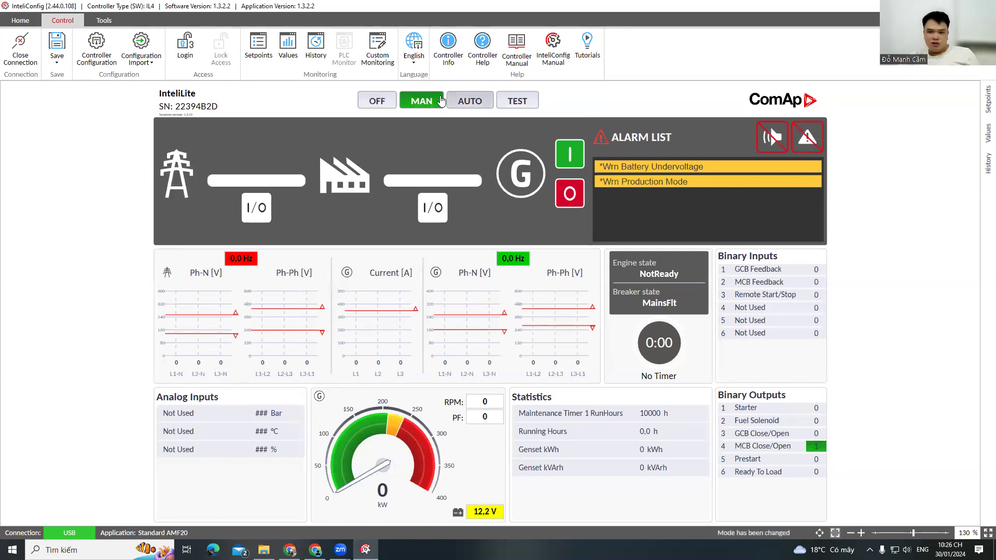
{"action": "left_click", "coordinate": [569, 159]}
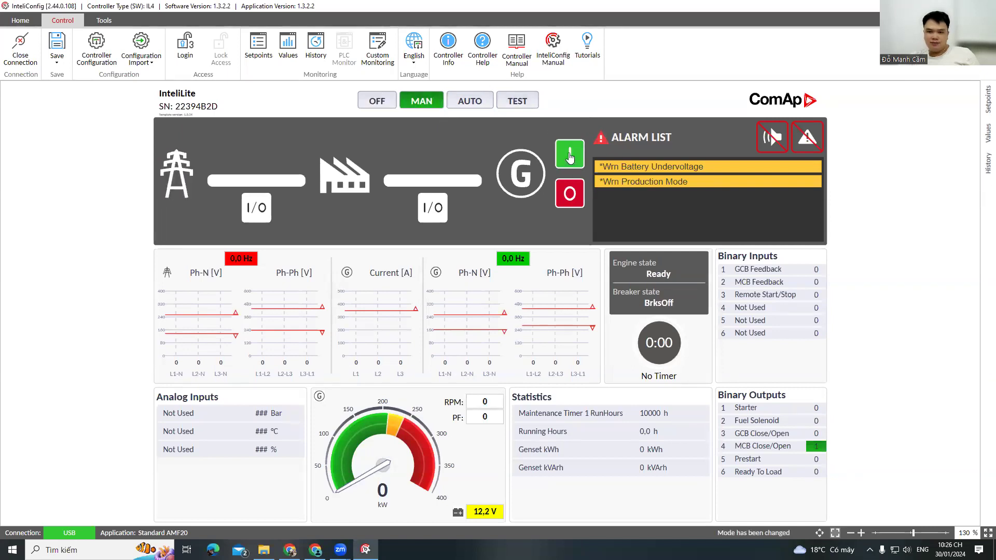